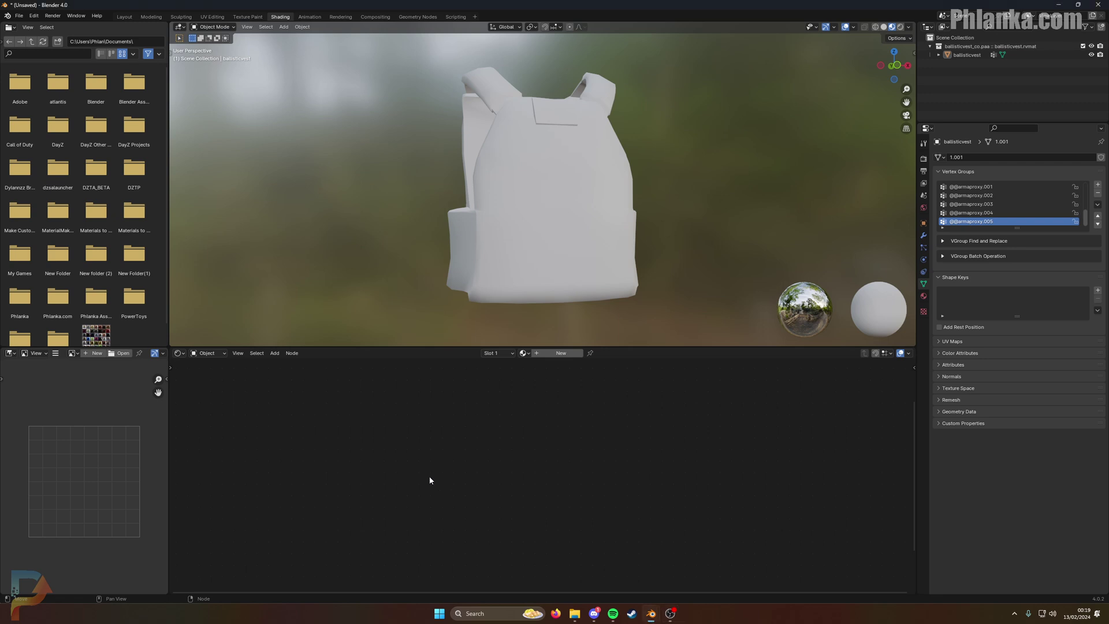
Step: Orbit the view around the untextured ballistic vest to inspect it from two angles
middle_drag(597, 277, 569, 267)
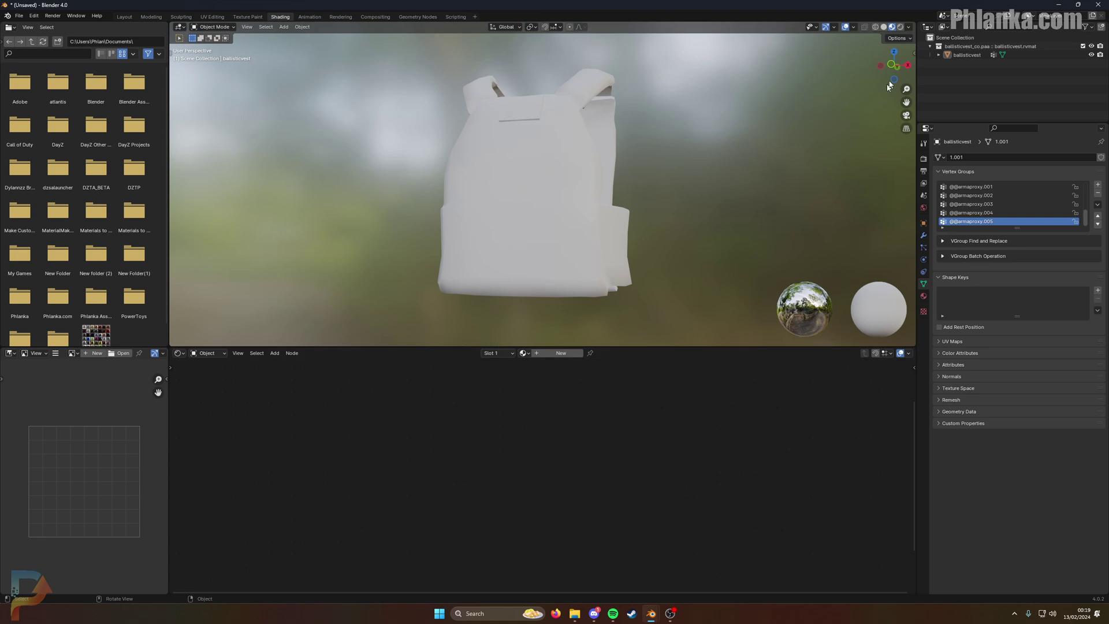
middle_drag(722, 139, 644, 162)
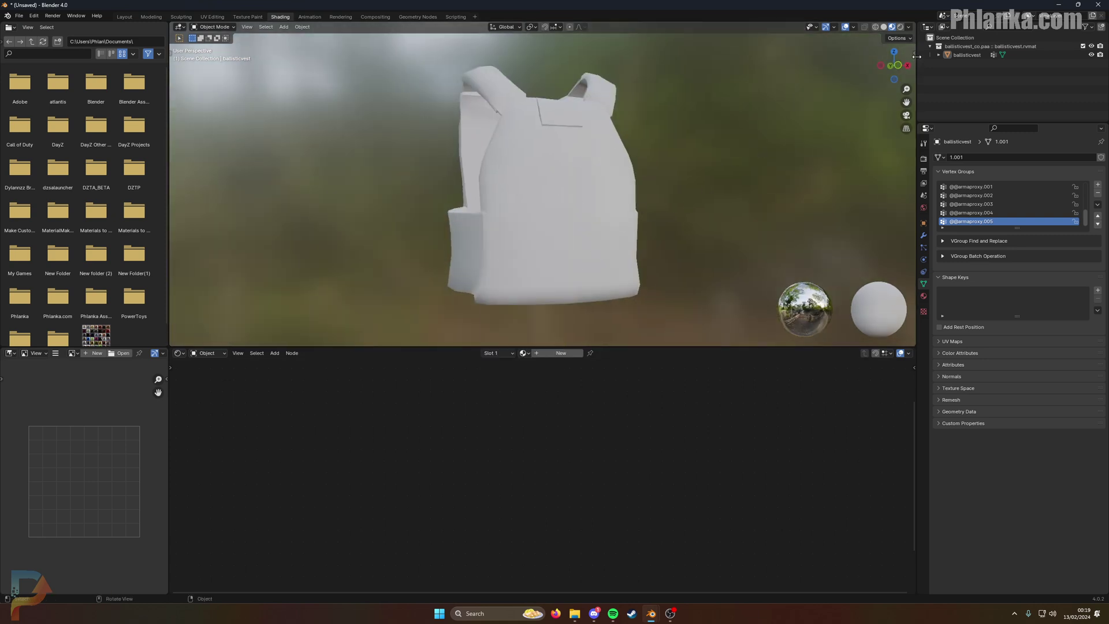
Step: Open the sidebar's DayZ Textures panel and apply the Base V2 - DayZ Texture material
key(n)
click(911, 186)
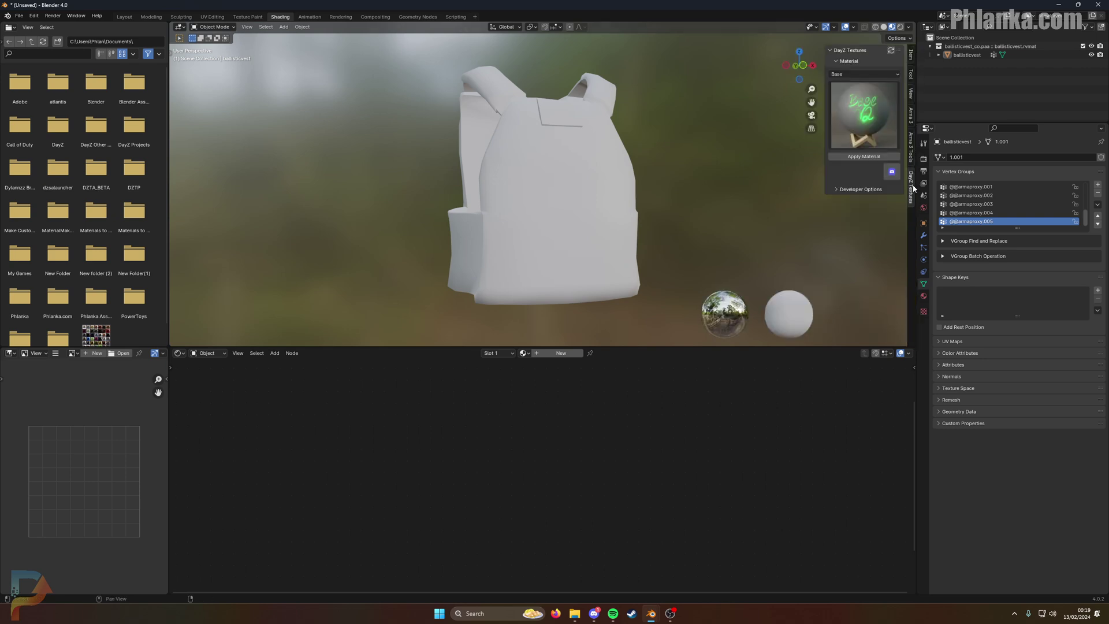
click(878, 158)
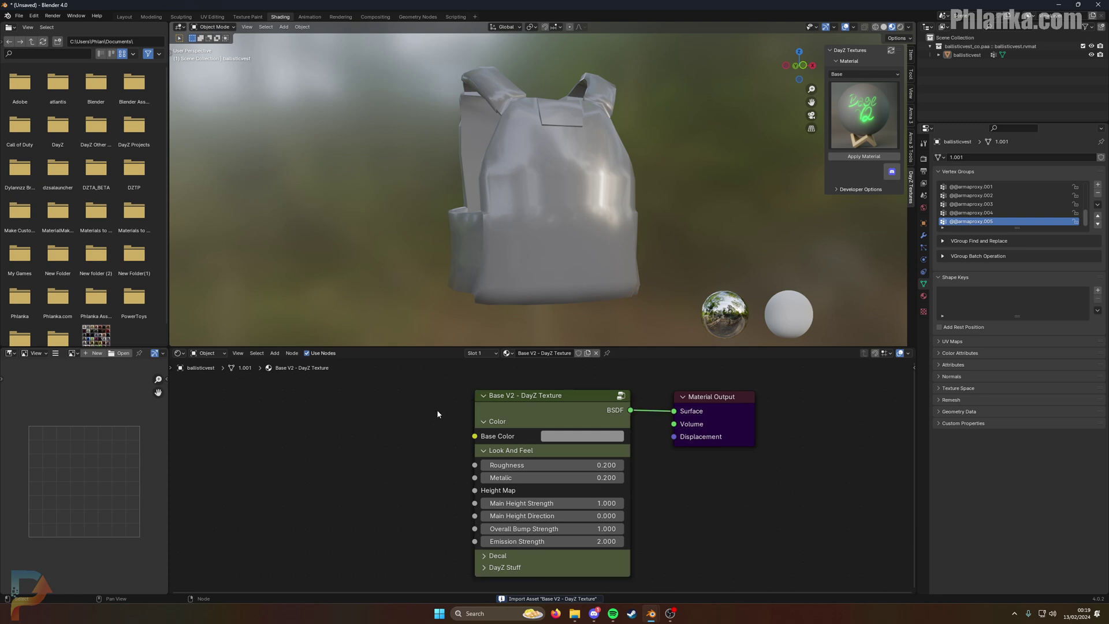
Step: Add an Image Texture node loaded with anime-girl-background.jpg from the test folder
key(shift+a)
click(430, 411)
text(image)
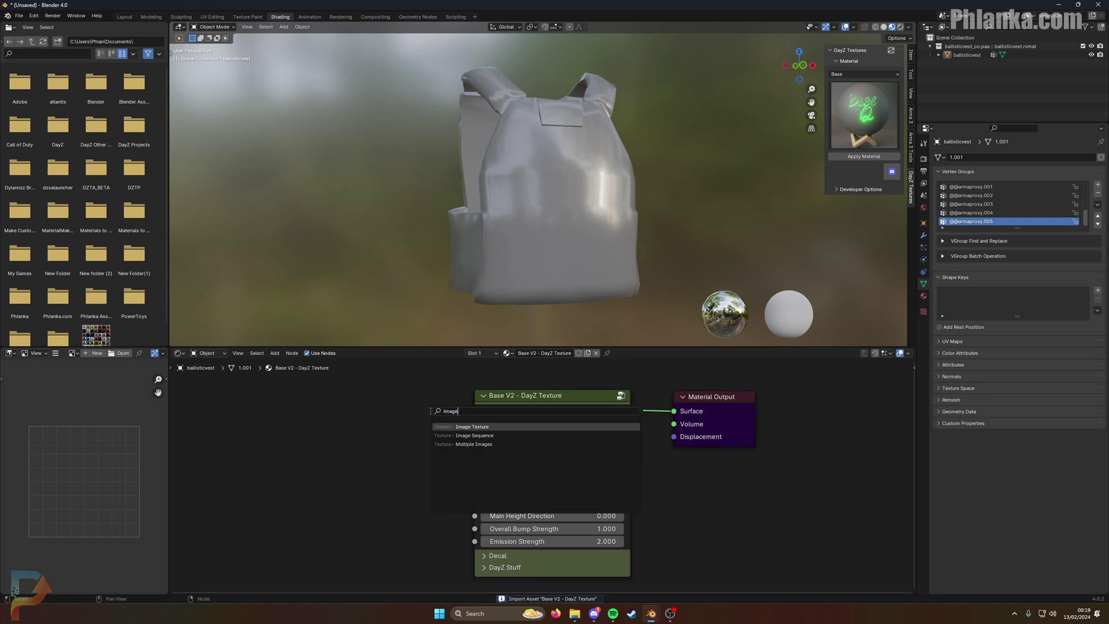
key(Return)
click(293, 401)
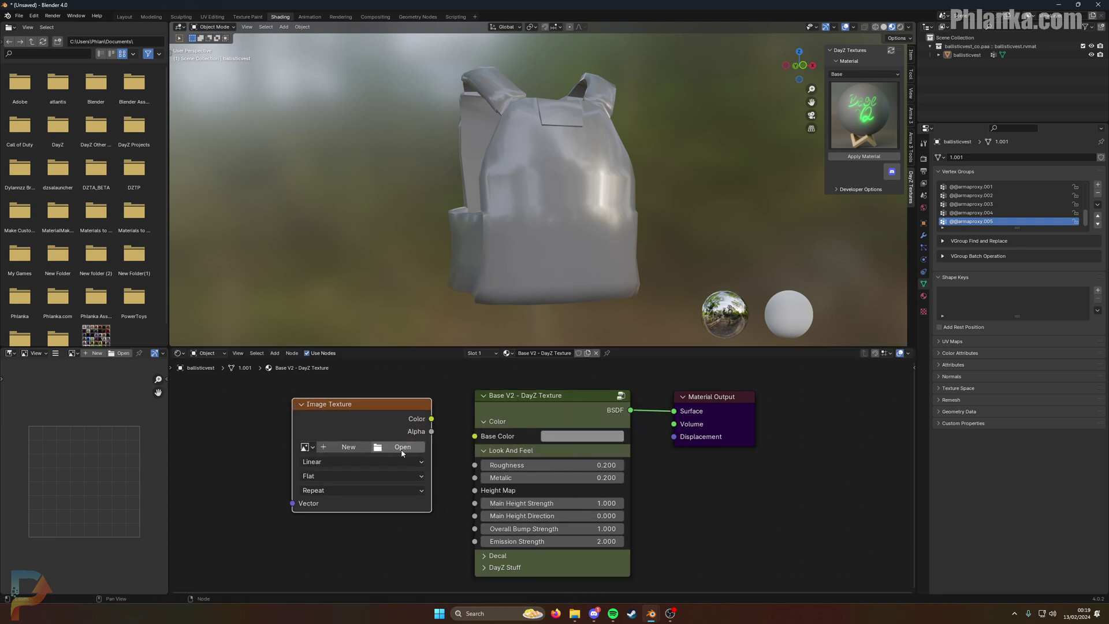
click(397, 447)
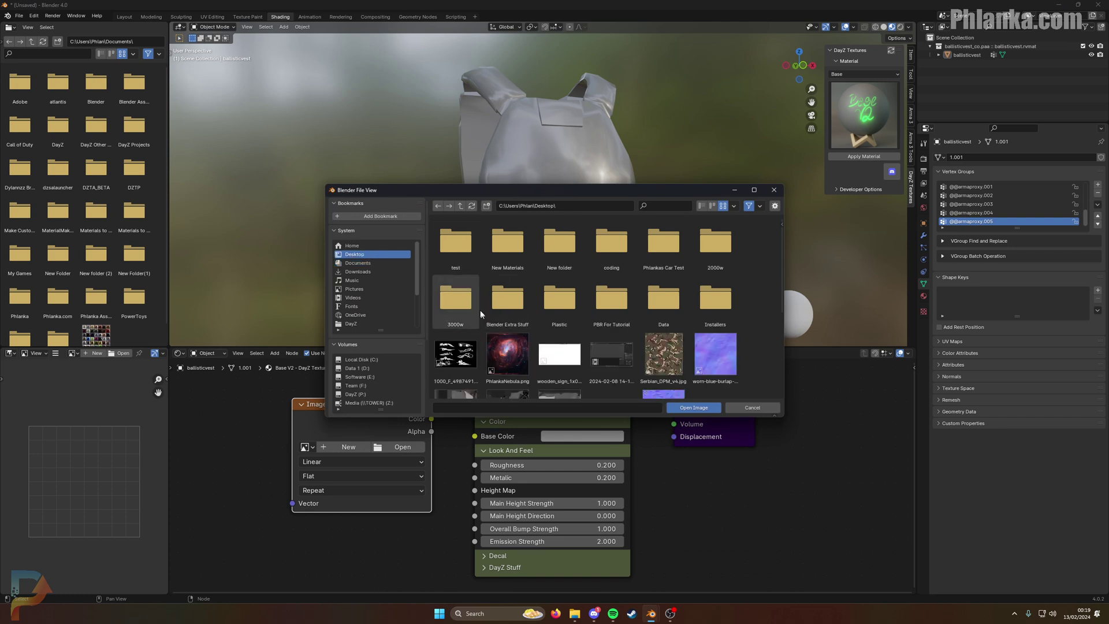
double_click(456, 248)
double_click(477, 253)
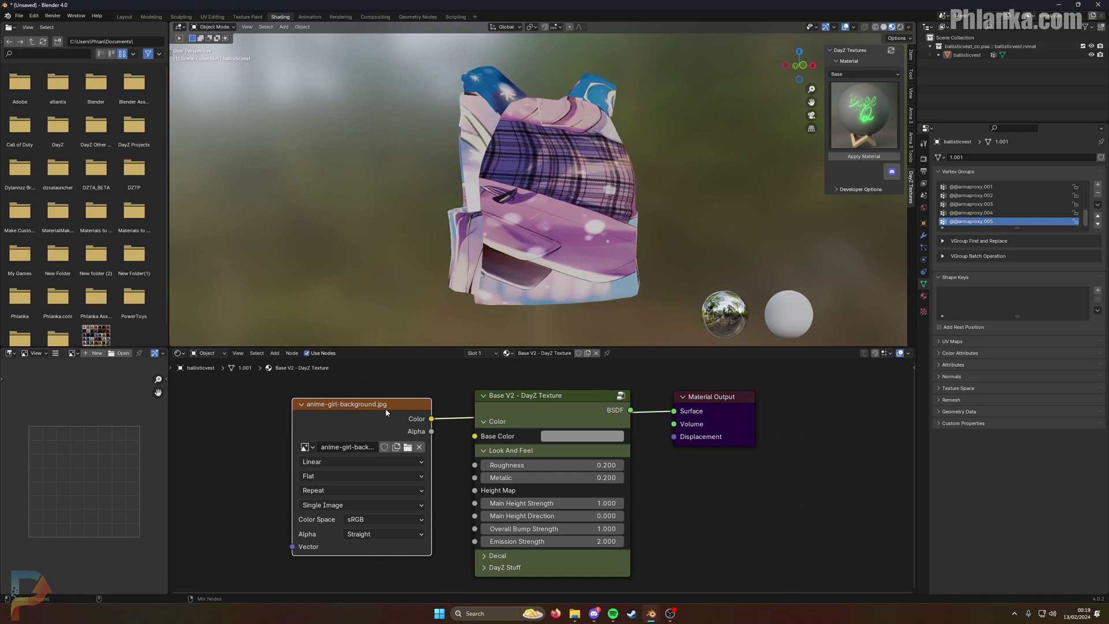
Step: Link the image's Color output to the material's Base Color and move the node left
drag(431, 418, 474, 437)
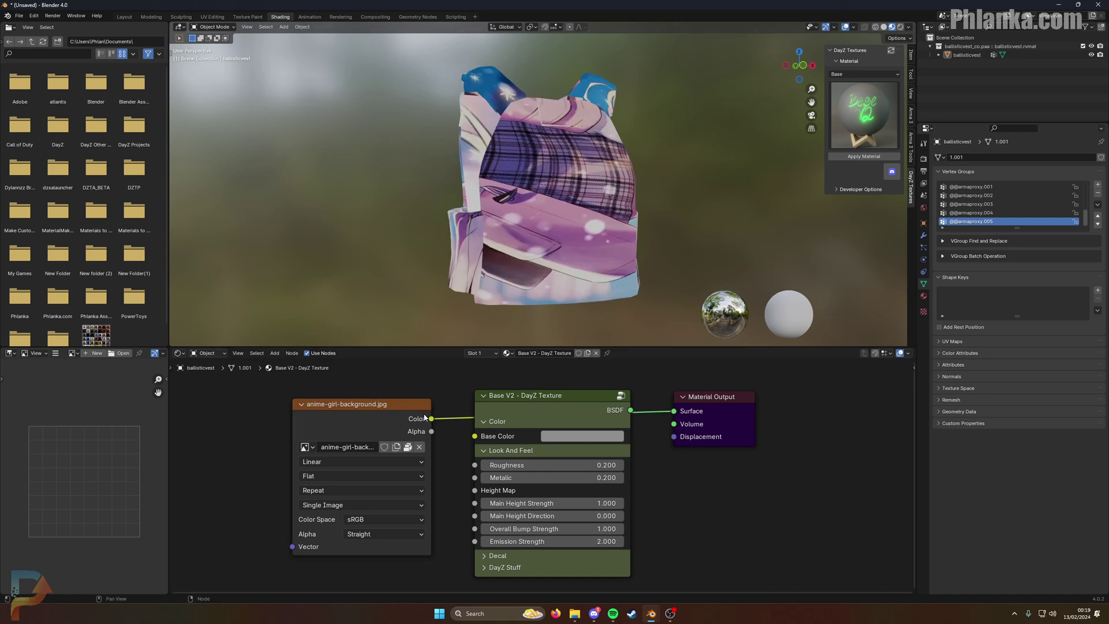
drag(432, 418, 475, 437)
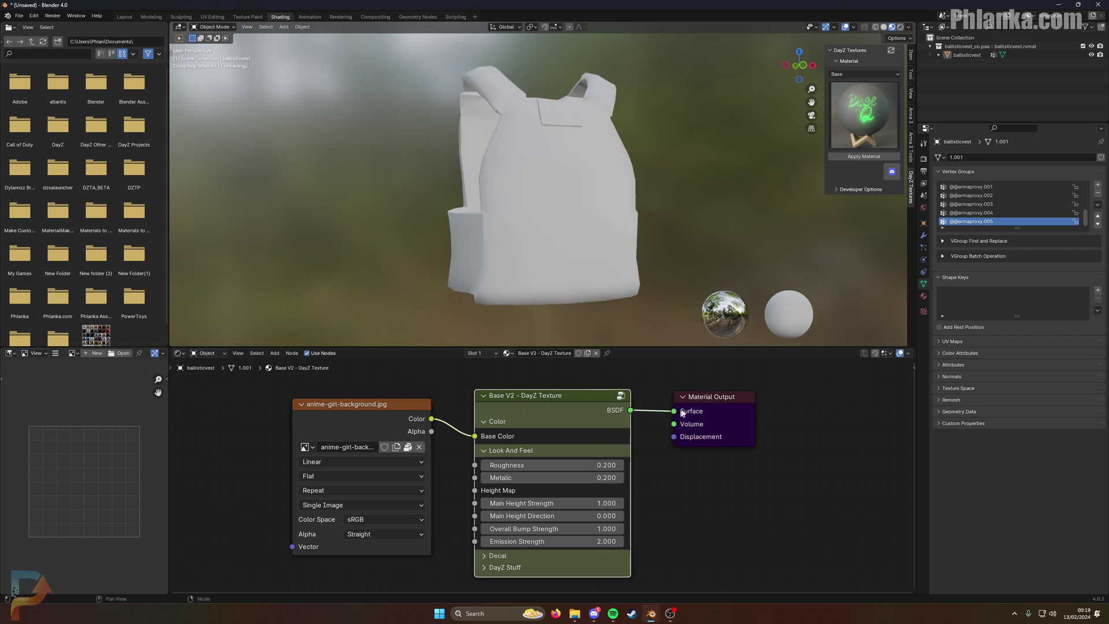
drag(375, 411, 356, 415)
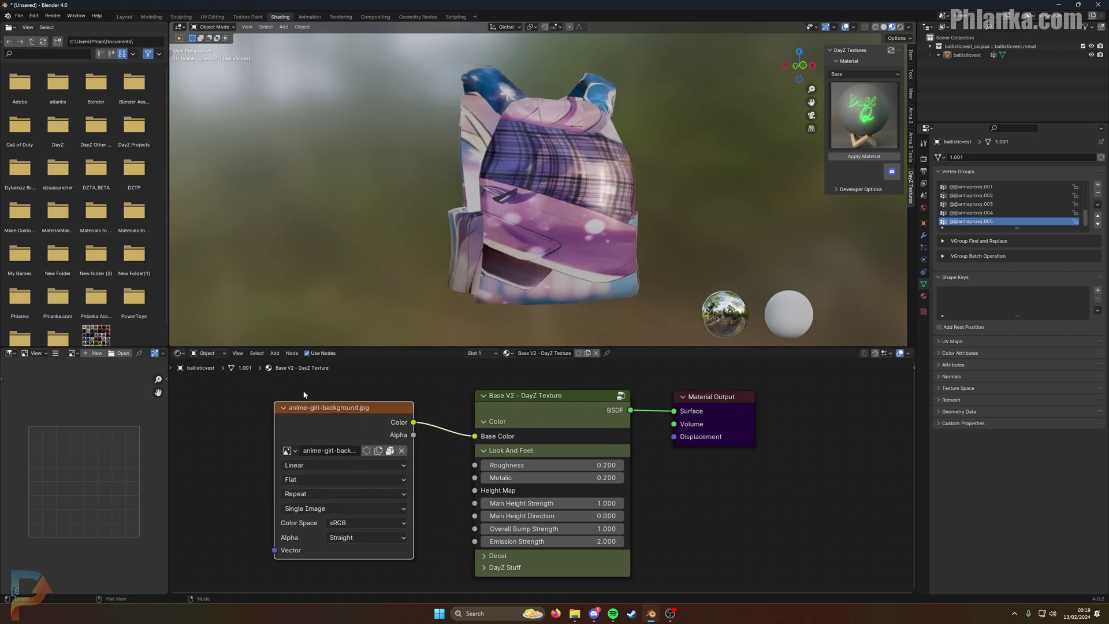
Step: Try Ctrl+T, then look up the Node Wrangler add-on in Preferences
key(ctrl+t)
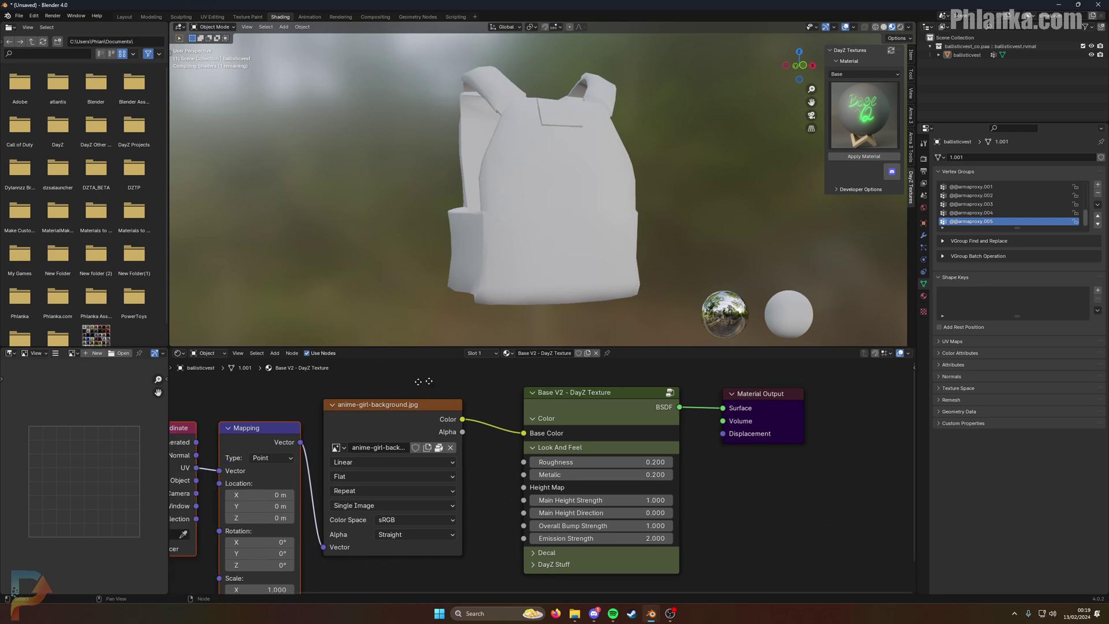
click(33, 15)
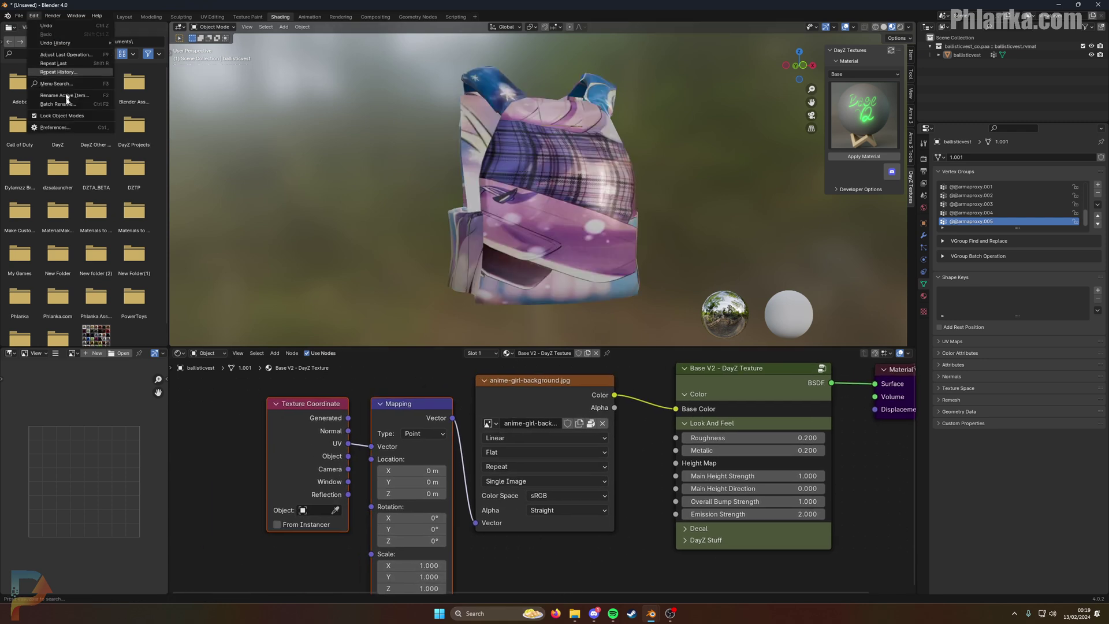
click(53, 127)
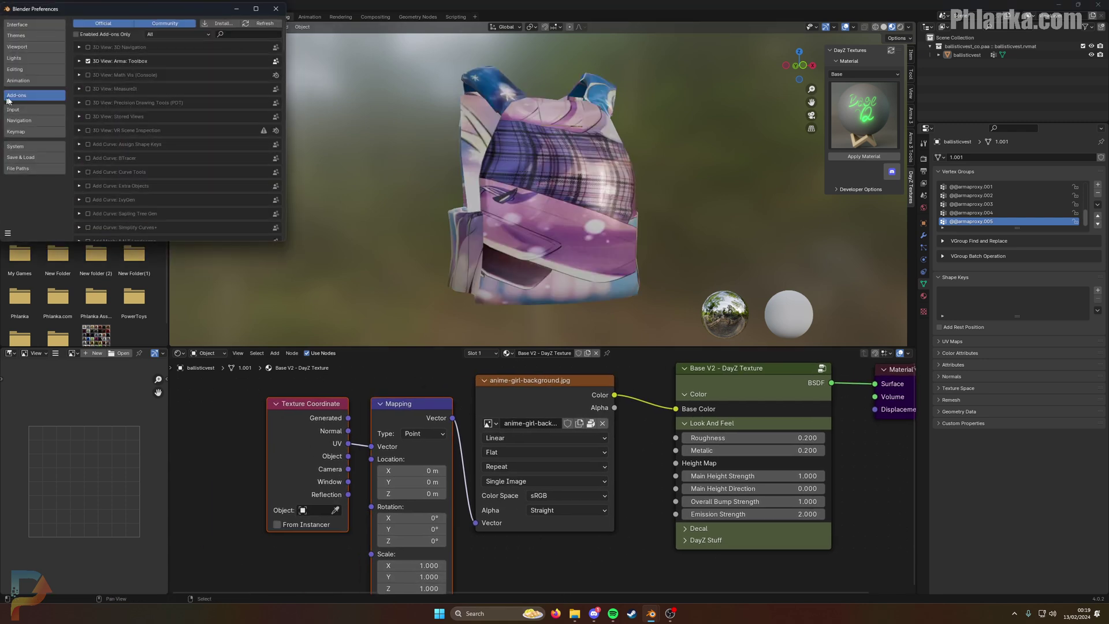
click(237, 35)
text(node)
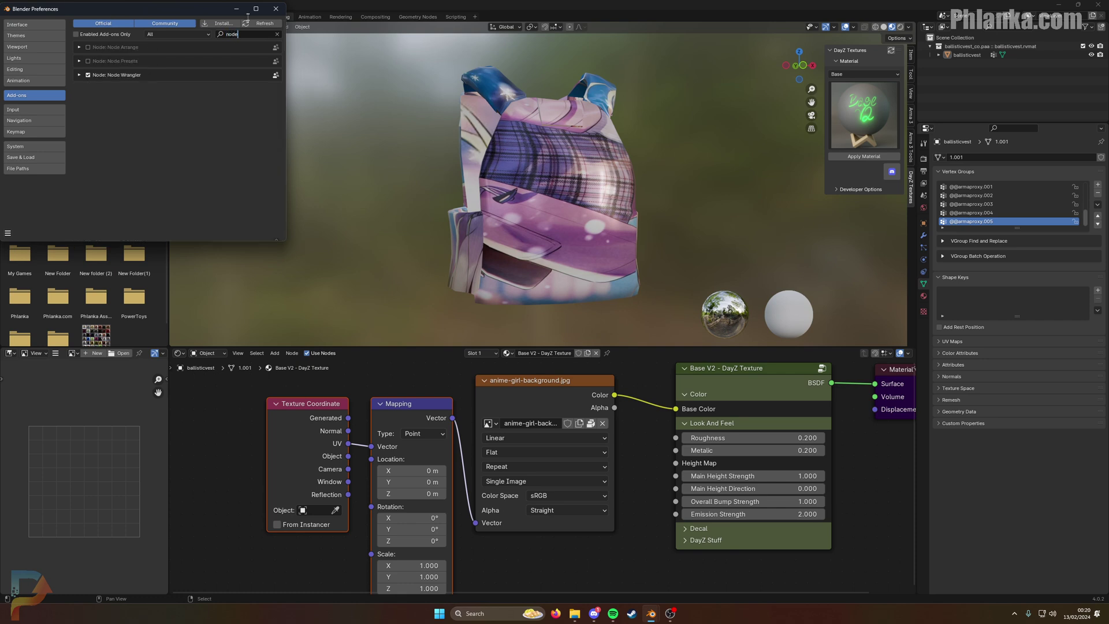
click(275, 9)
Step: Give the image node Texture Coordinate and Mapping nodes and reconnect the DayZ BSDF to Surface
click(533, 379)
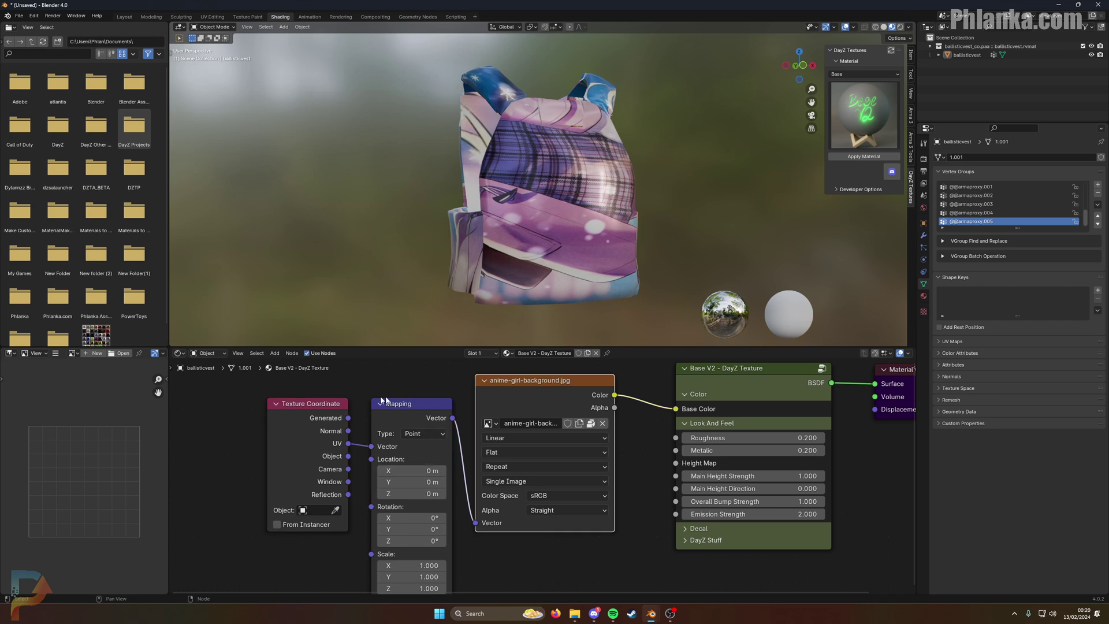
key(Home)
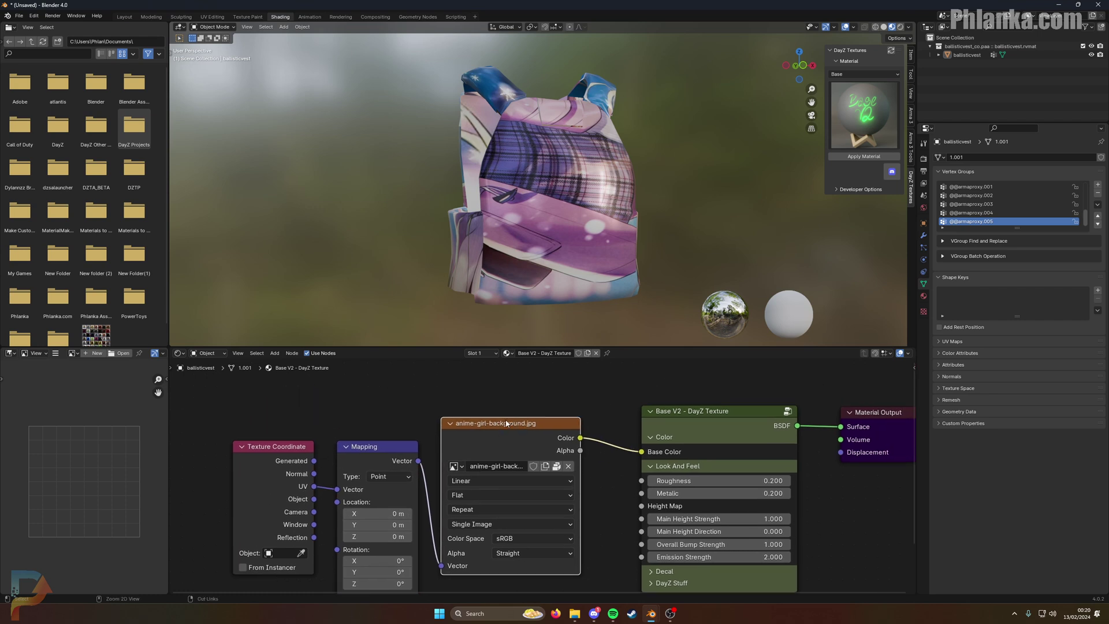
ctrl+shift+click(566, 422)
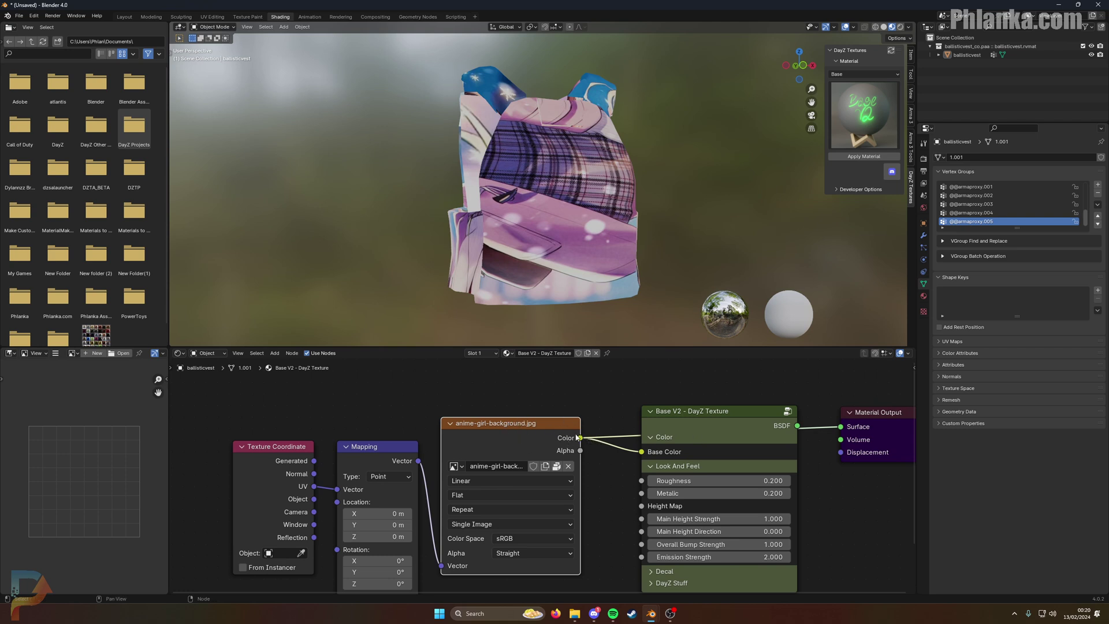
drag(762, 420, 758, 475)
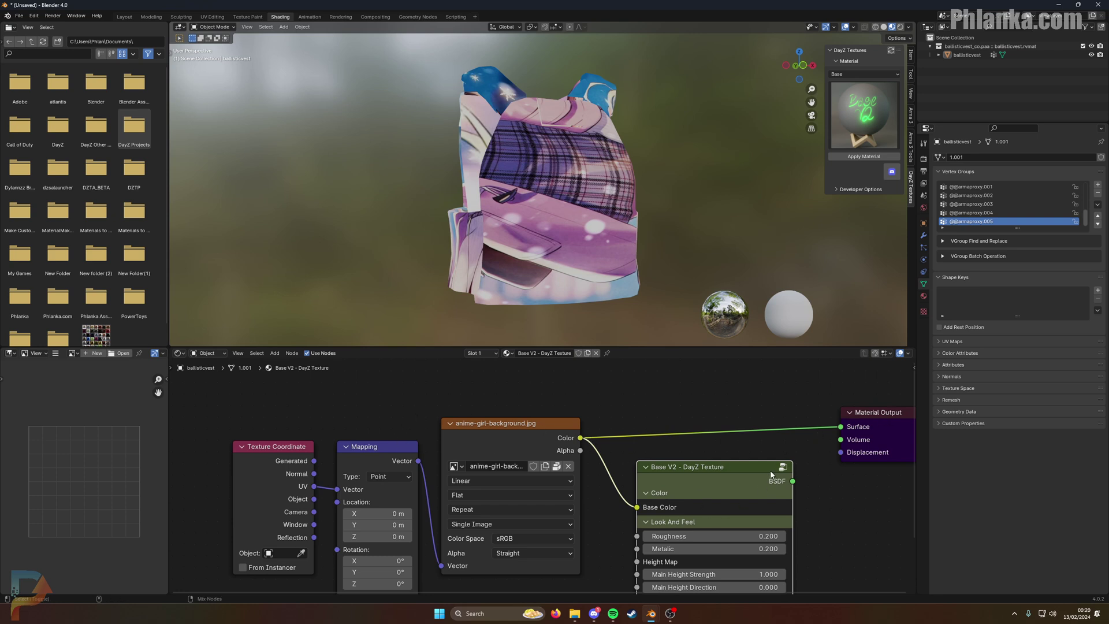
ctrl+shift+click(721, 494)
drag(730, 462, 727, 399)
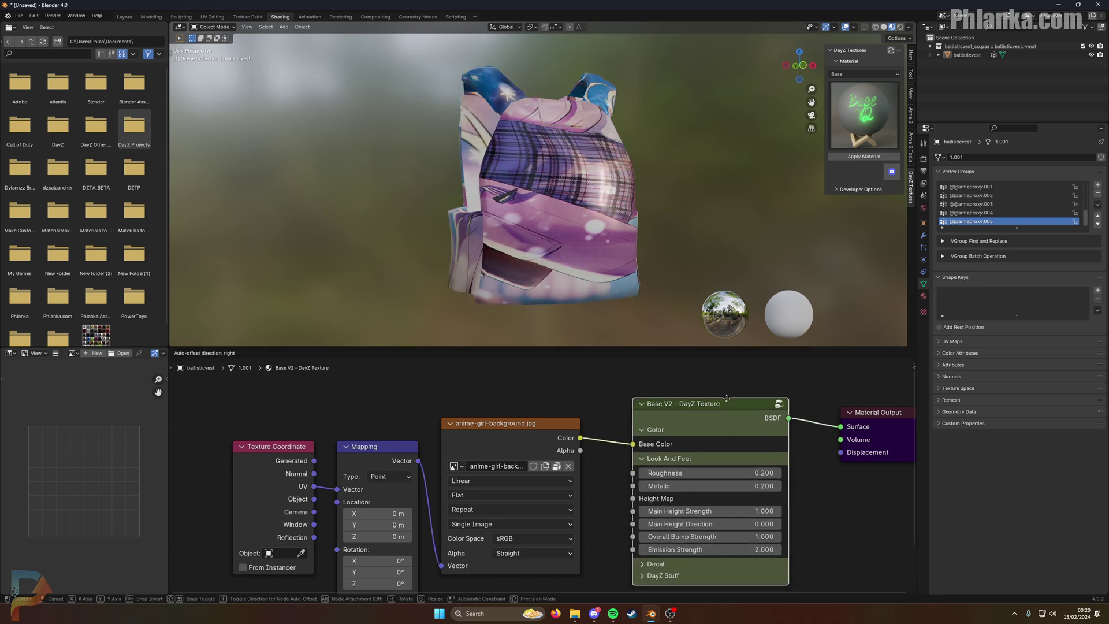
scroll(574, 364, down, 1)
middle_drag(437, 402, 480, 366)
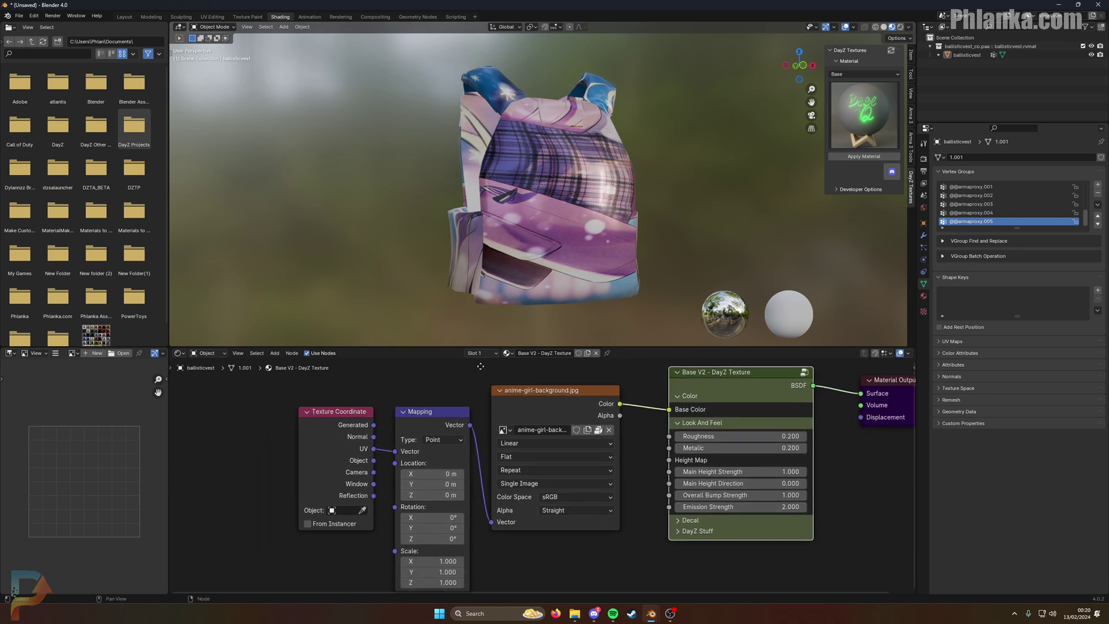
Step: Swap the Texture Coordinate node for a UV Map node wired into Mapping's Vector input
click(333, 411)
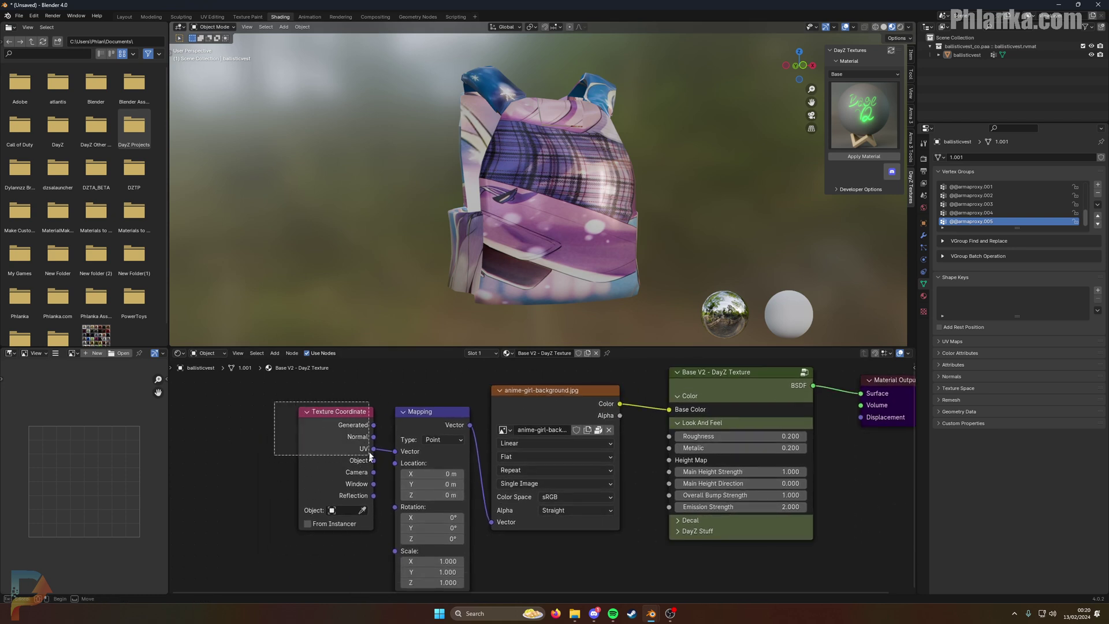
key(Delete)
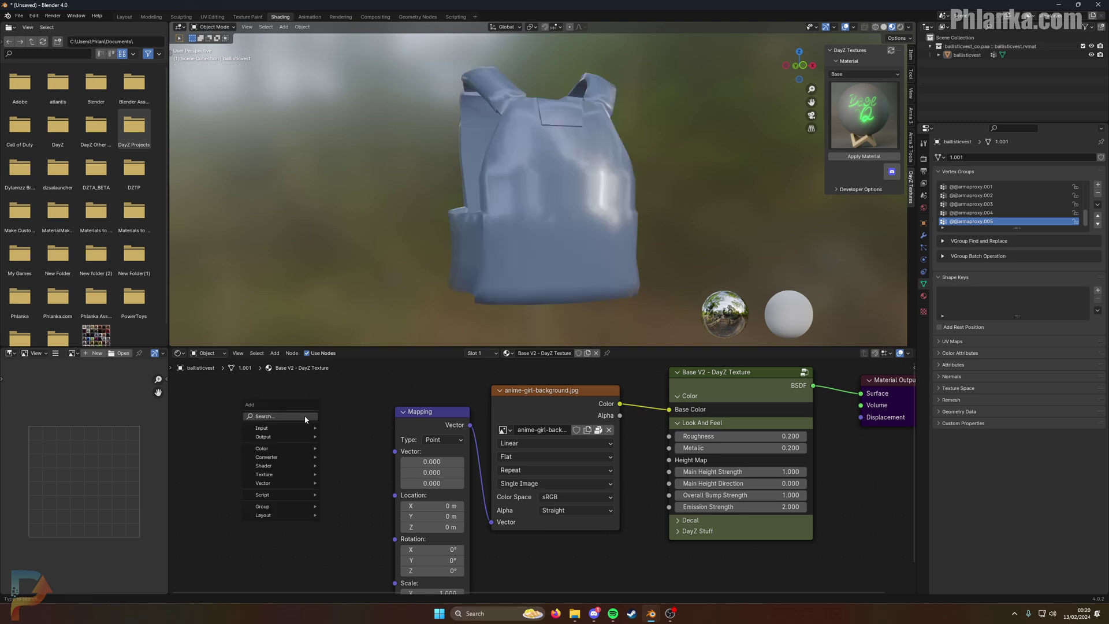
key(shift+a)
text(uv)
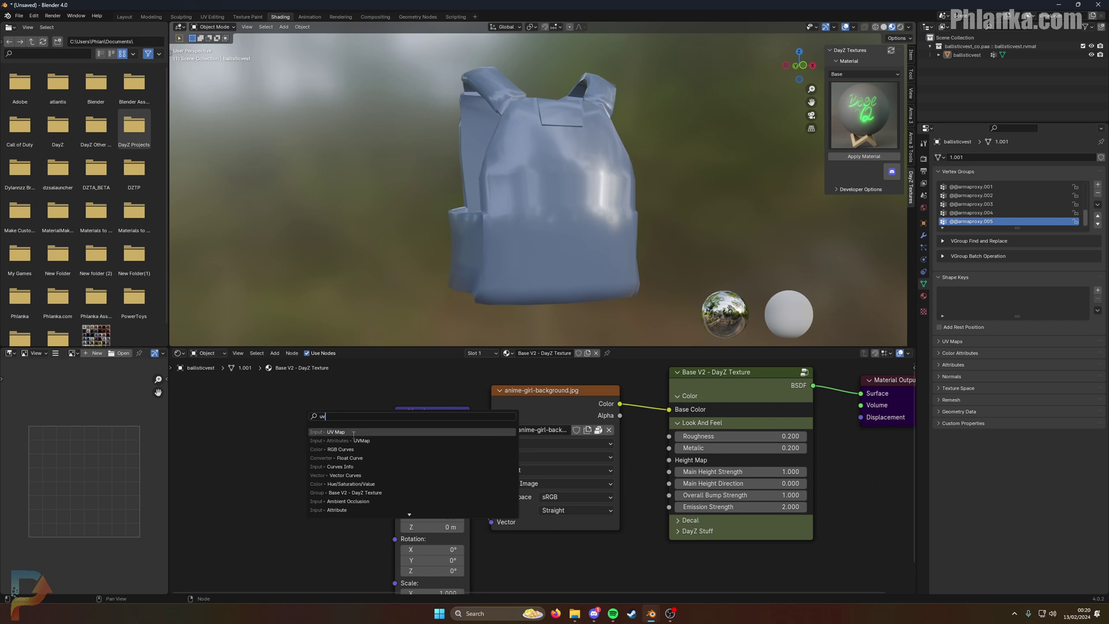
click(332, 433)
click(287, 414)
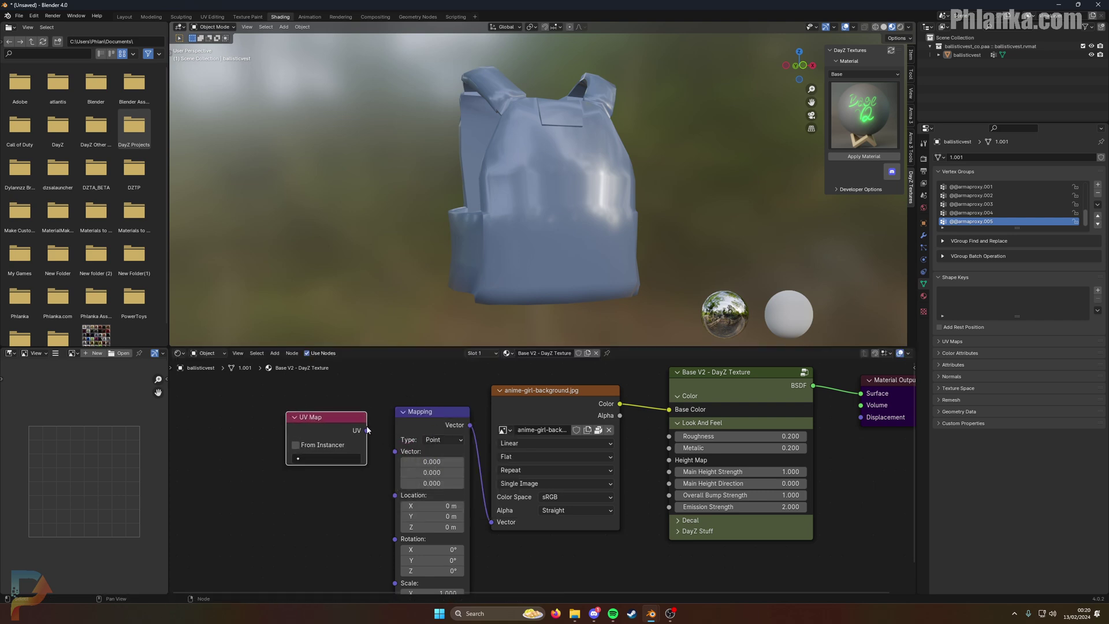
drag(366, 430, 395, 451)
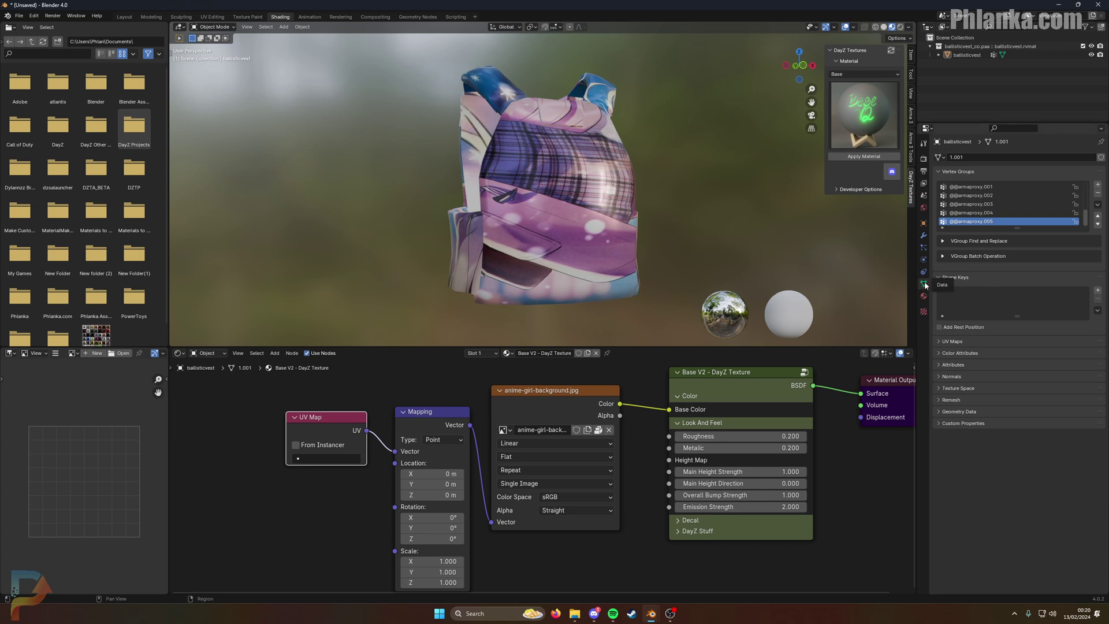
Step: Add a second UV map to the vest and name it Custom
click(939, 342)
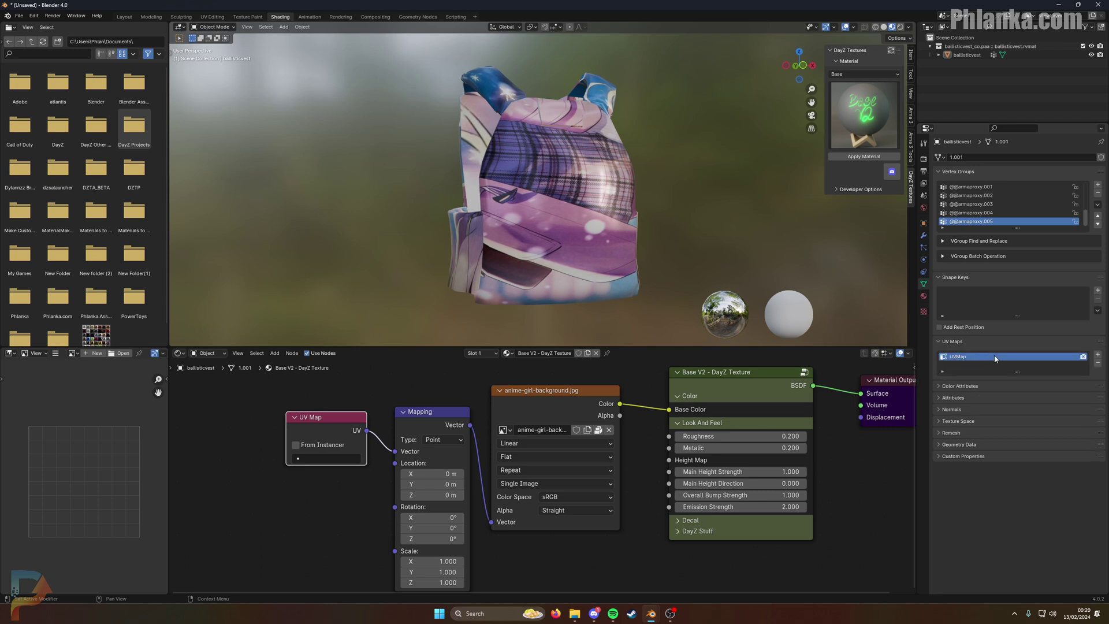
click(1098, 356)
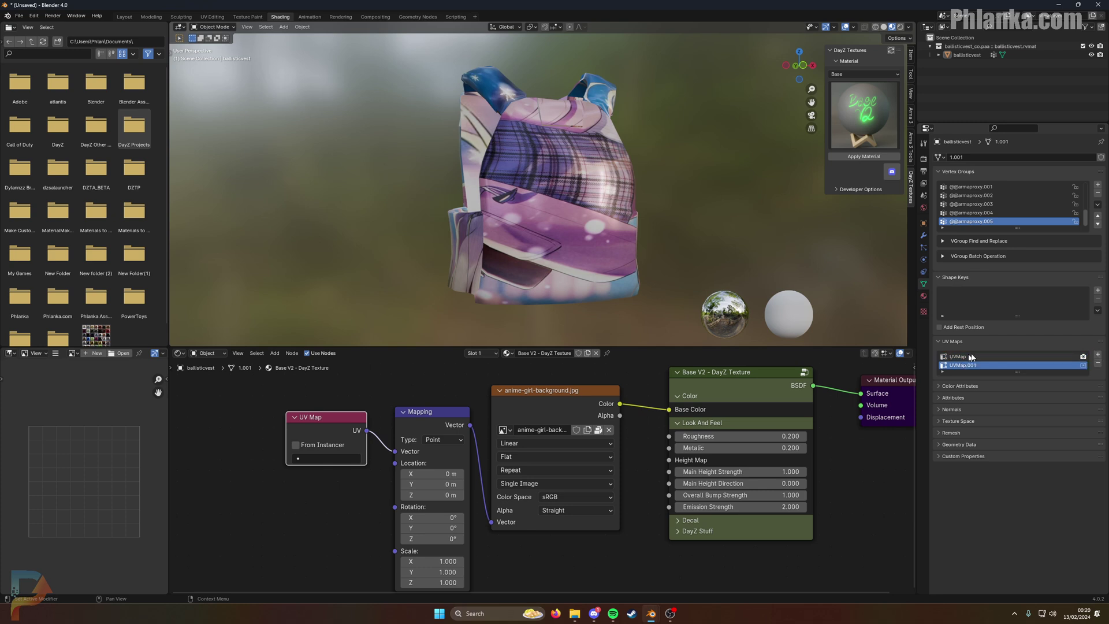
double_click(989, 366)
text(Custom)
key(Return)
Step: Set the UV Map node to use the Custom UV map
drag(333, 420, 335, 422)
click(329, 460)
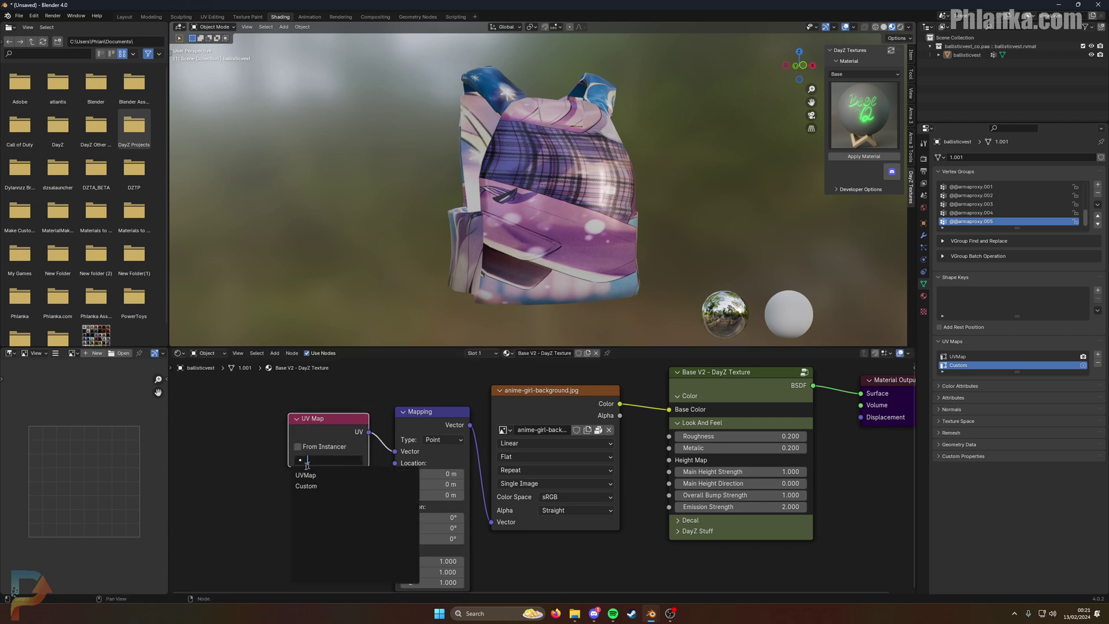
click(314, 488)
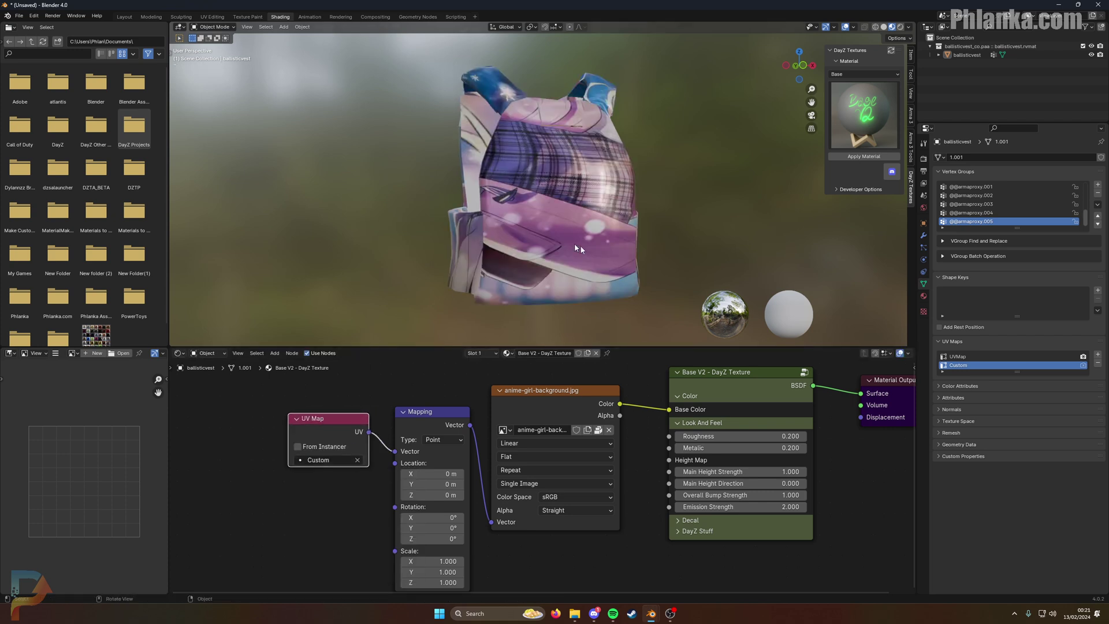
Step: Switch to the UV Editing workspace and display the vest's UVs over the image
click(212, 17)
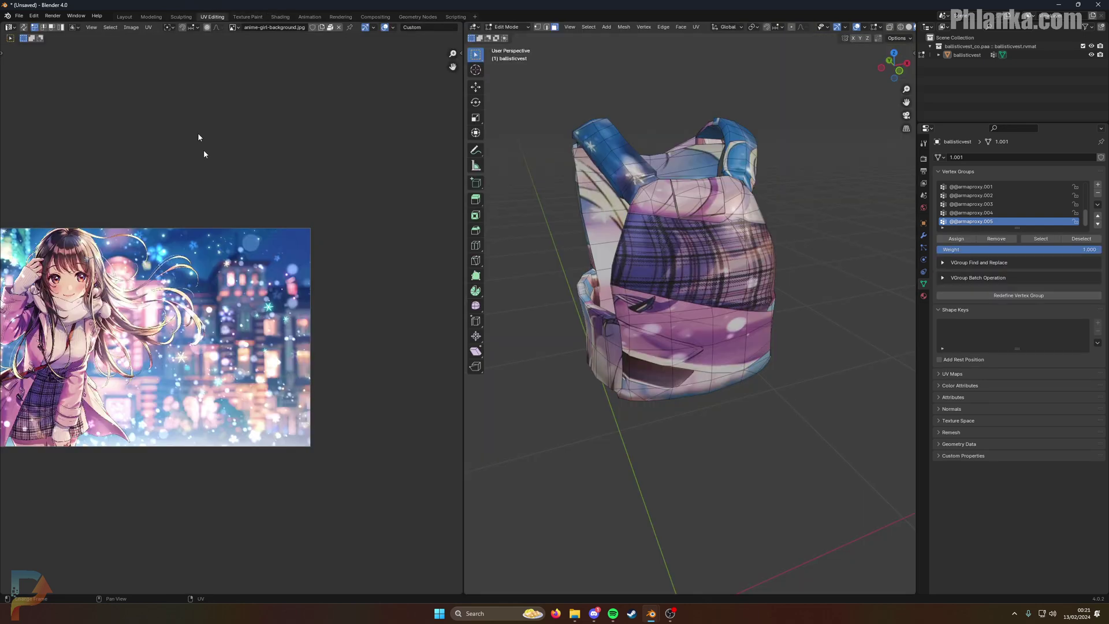
key(Home)
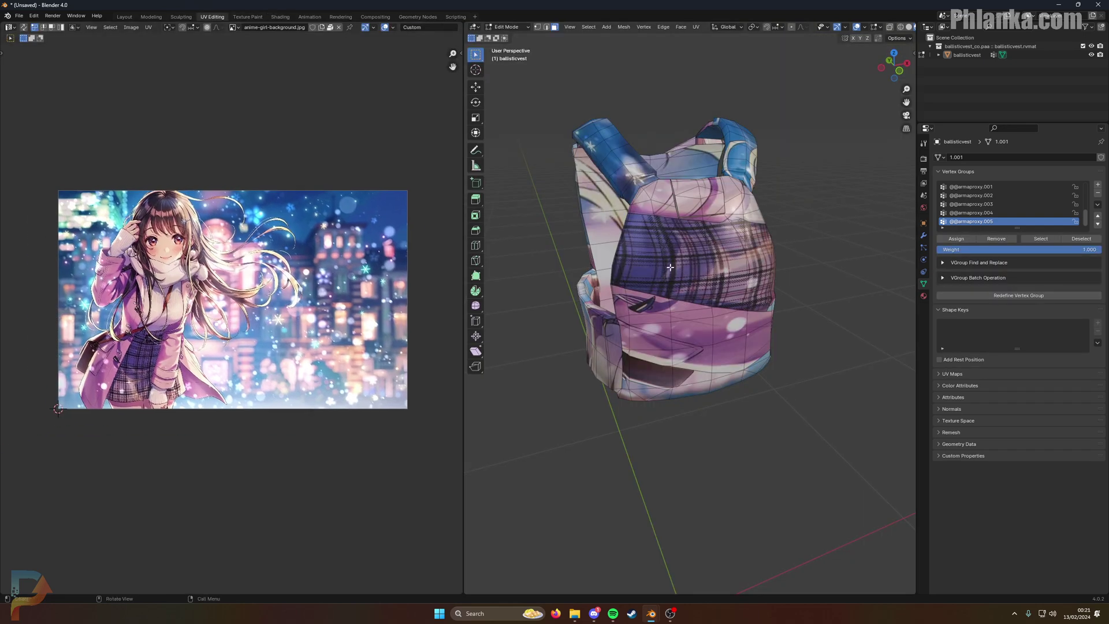
key(a)
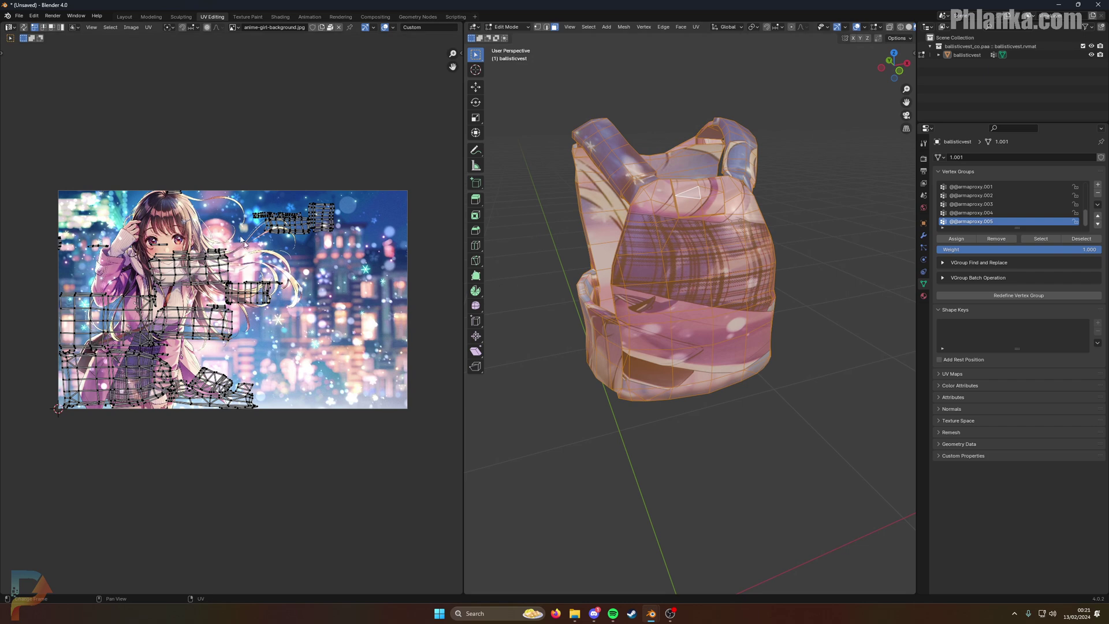
scroll(149, 343, up, 1)
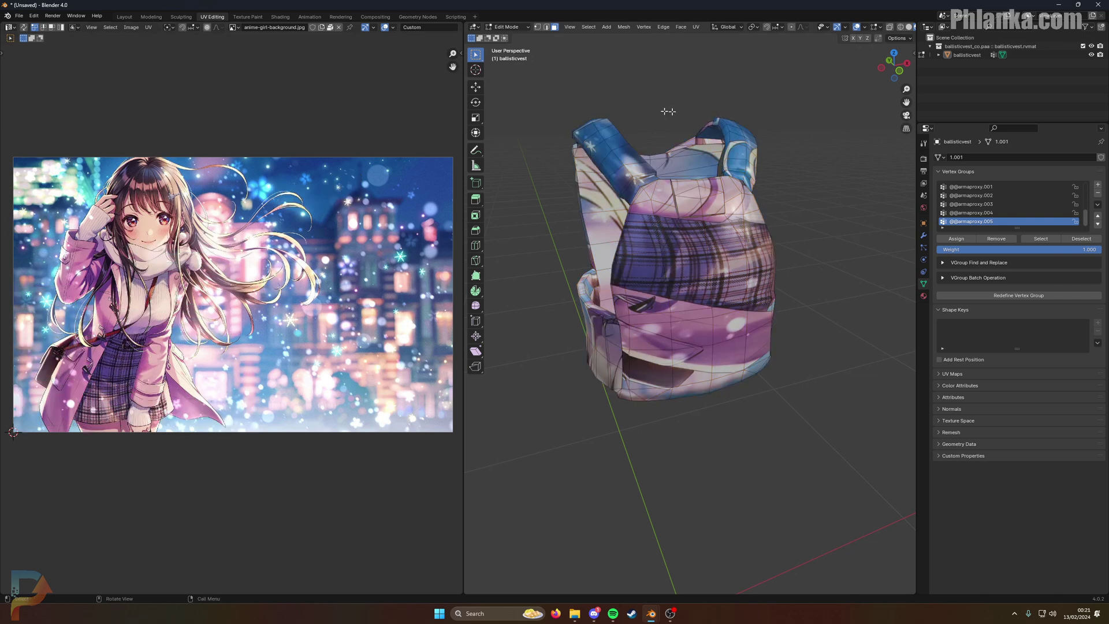
Step: Deselect the mesh, return to Object Mode and select the vest
click(830, 171)
click(518, 26)
click(508, 36)
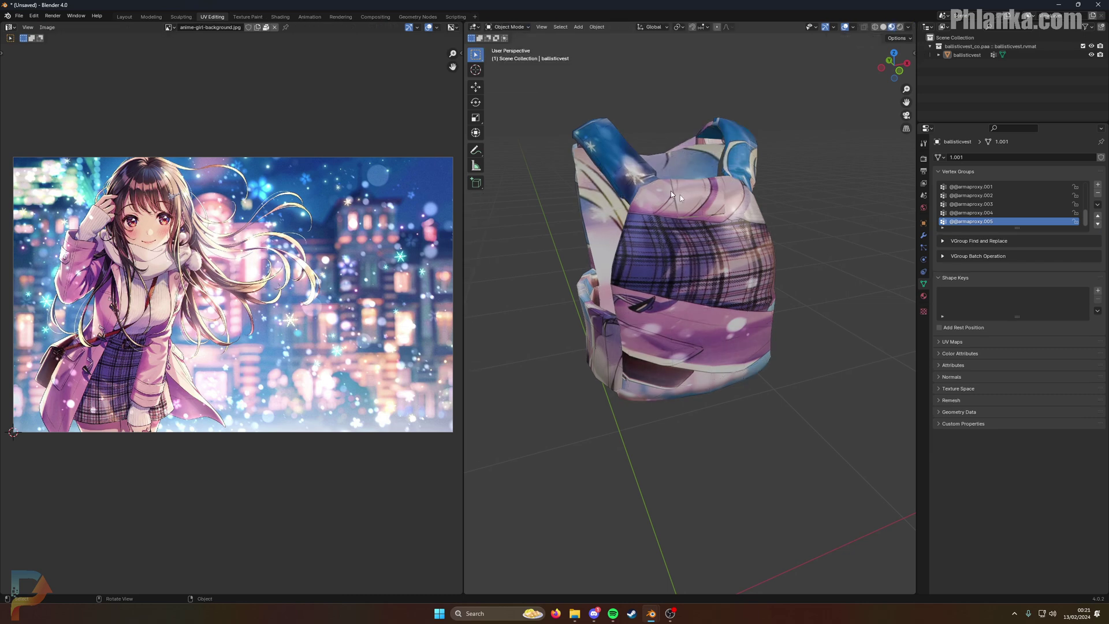
click(695, 246)
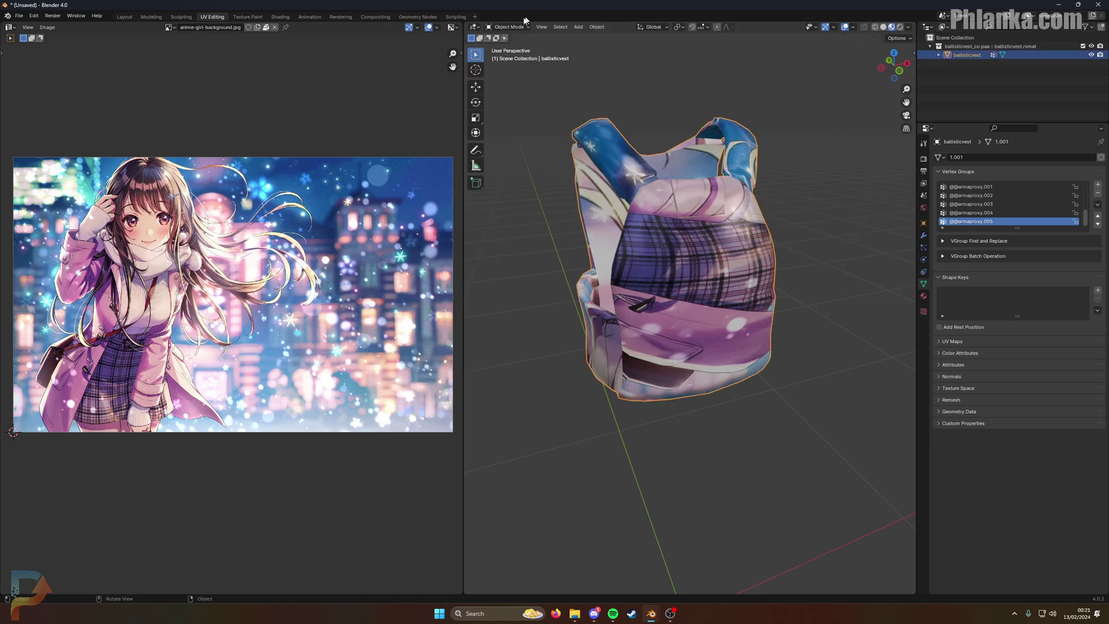
Step: Enter Edit Mode, select all UVs, and try a shrink-and-move that gets undone
click(508, 26)
click(509, 48)
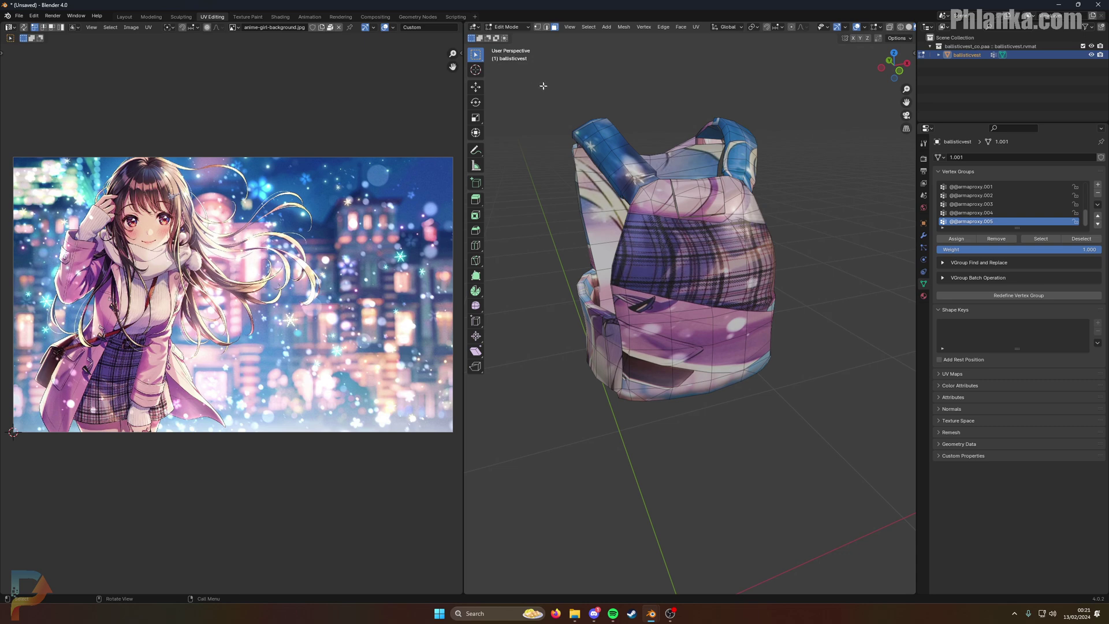
key(a)
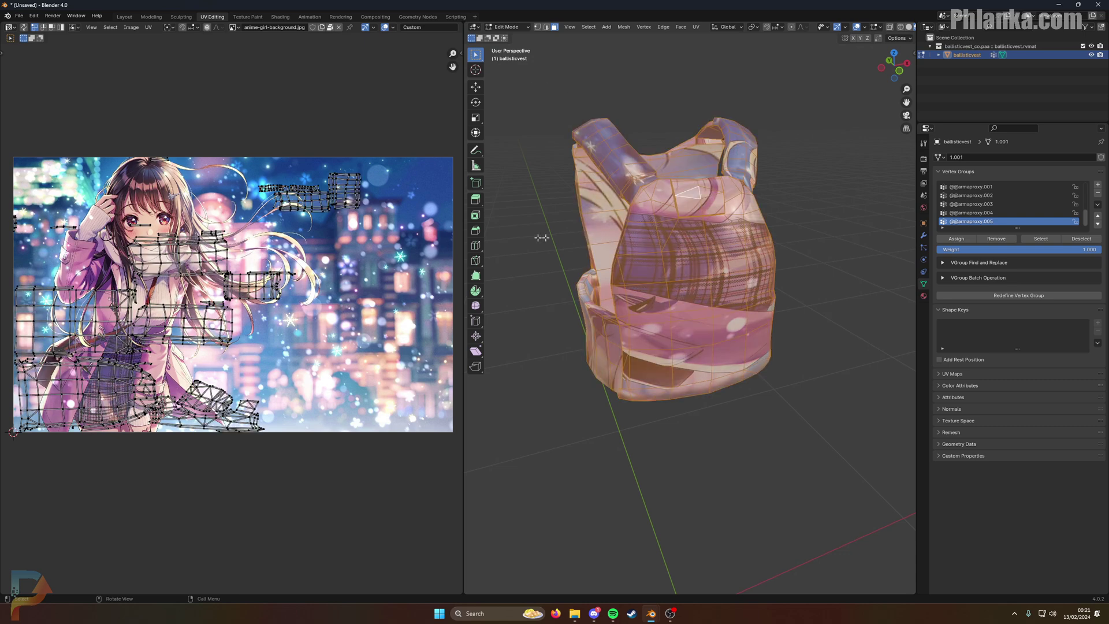
key(a)
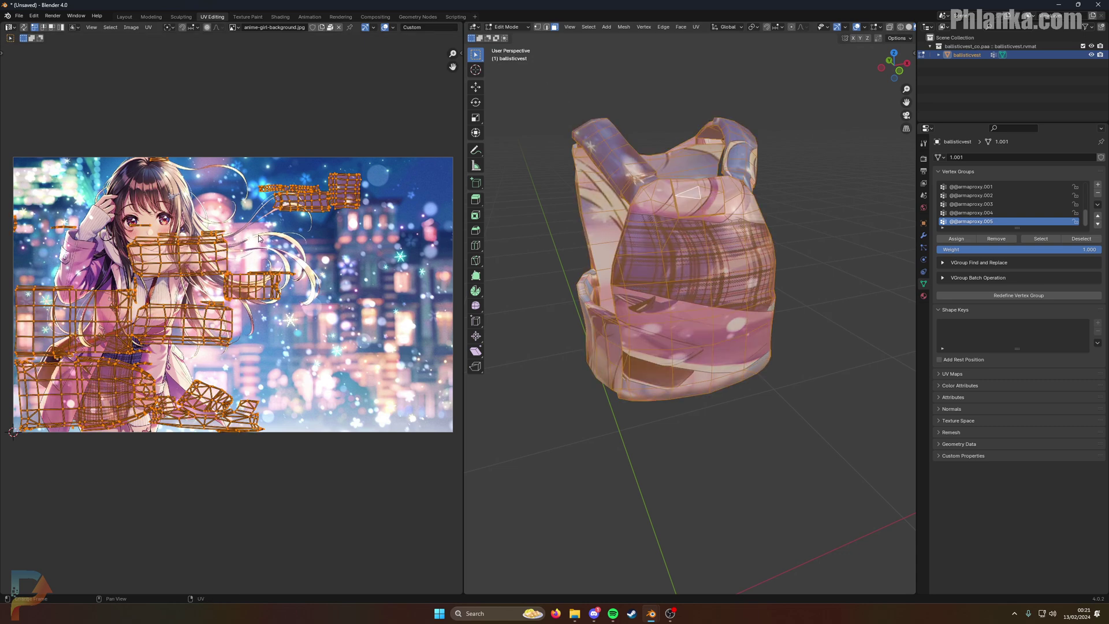
key(s)
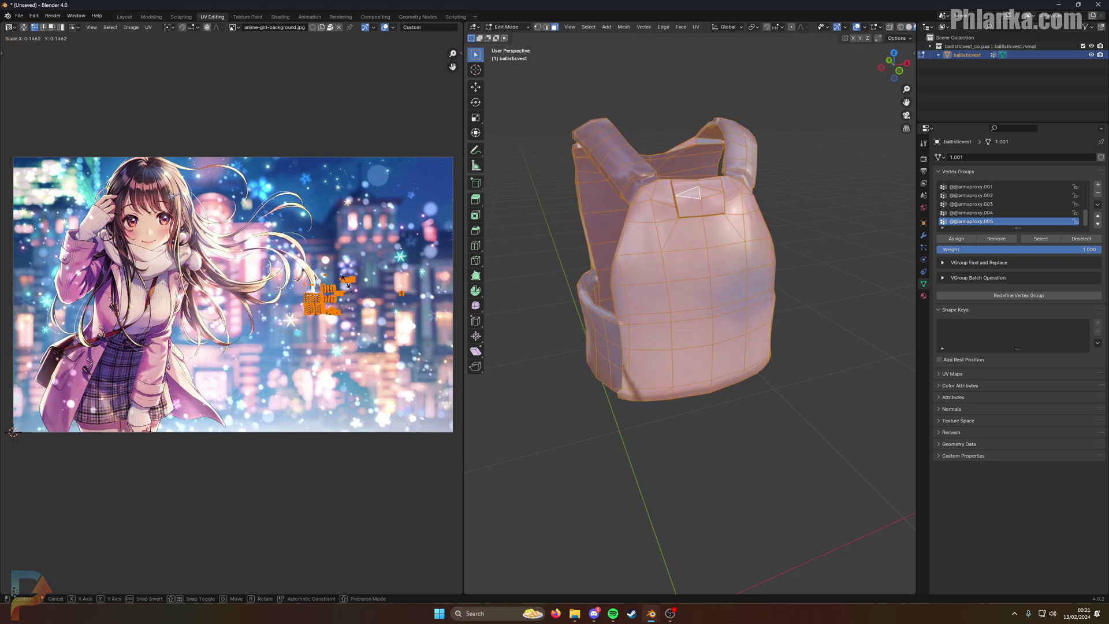
click(353, 287)
key(g)
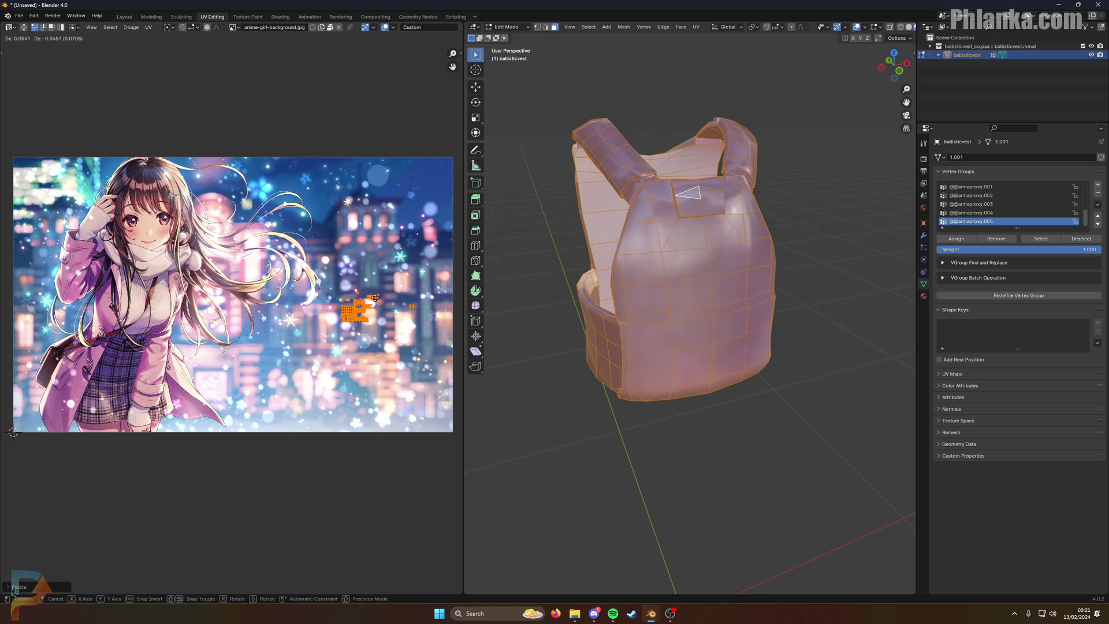
click(372, 298)
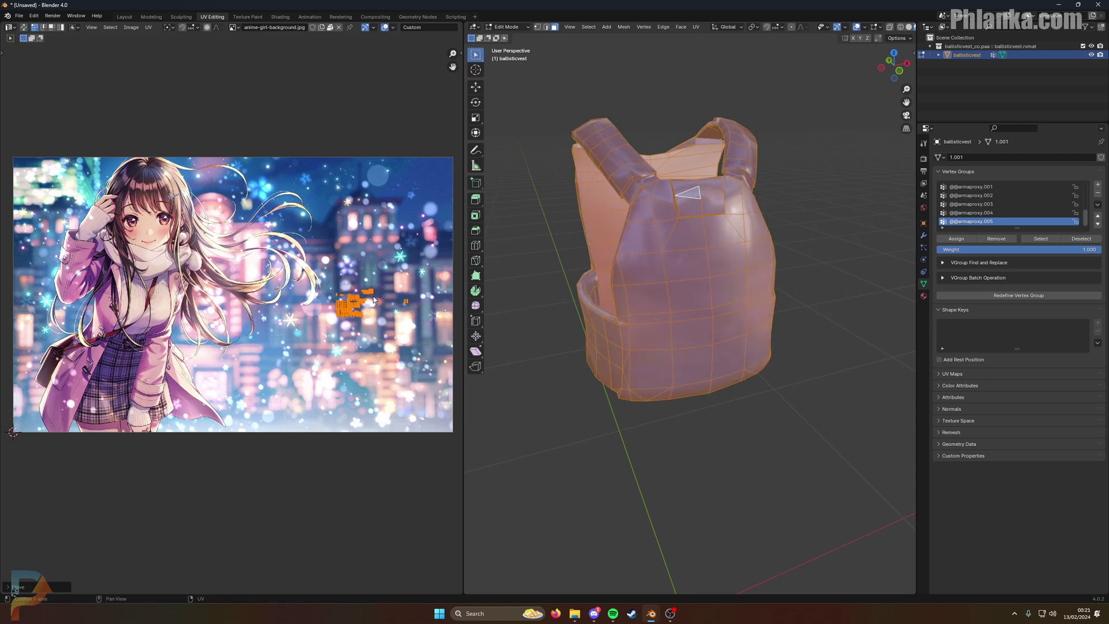
key(ctrl+z)
key(ctrl+z)
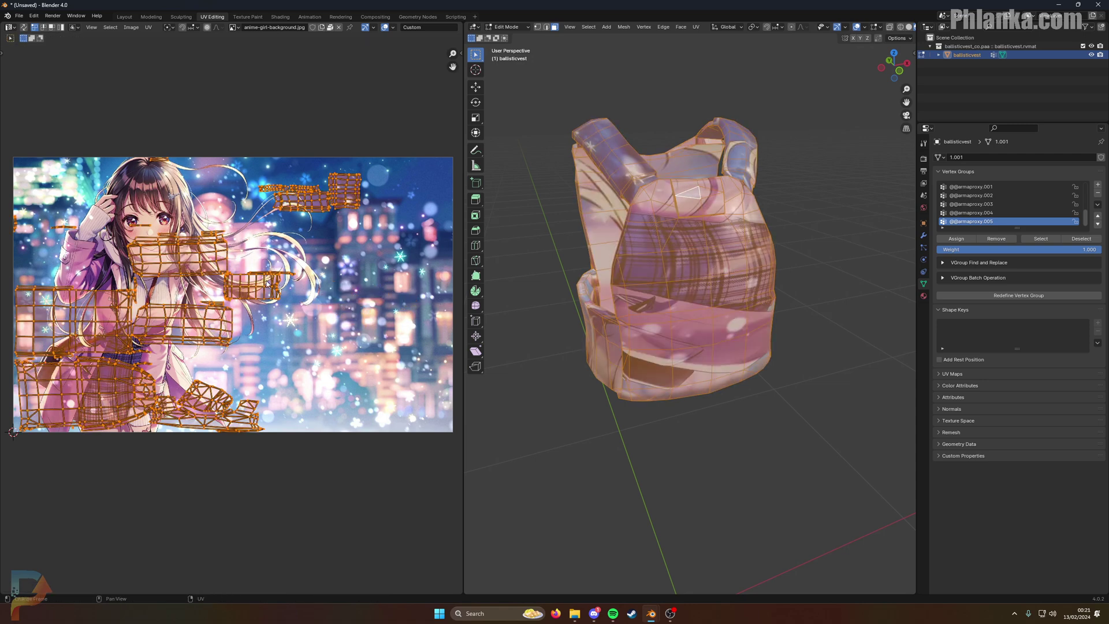
Step: Shrink the UV islands again and place the cluster over the city lights
key(s)
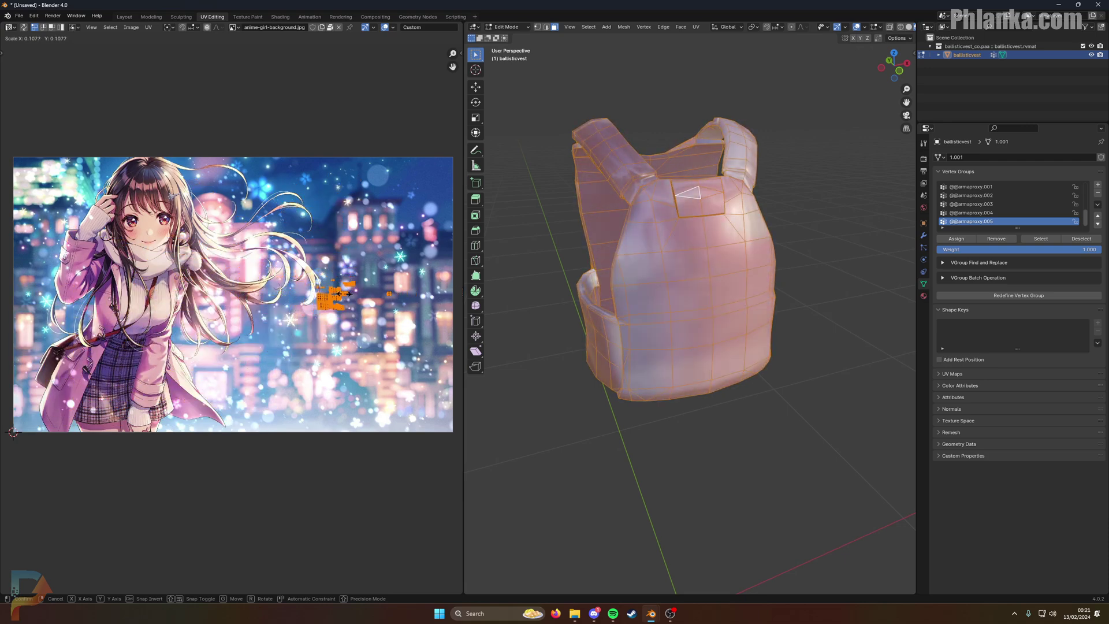
click(347, 295)
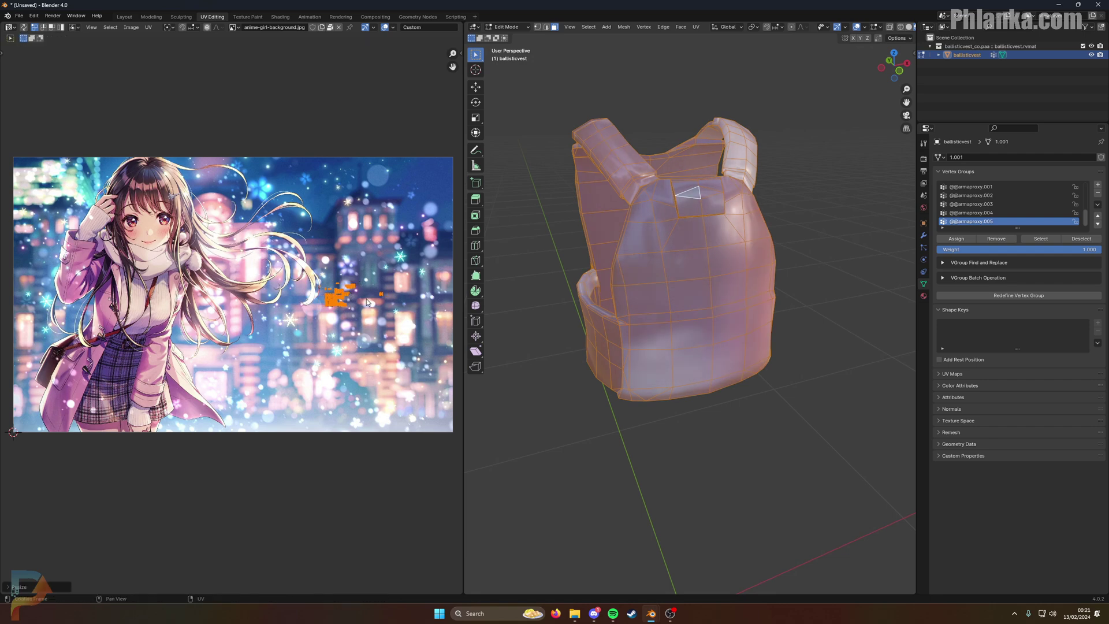
key(g)
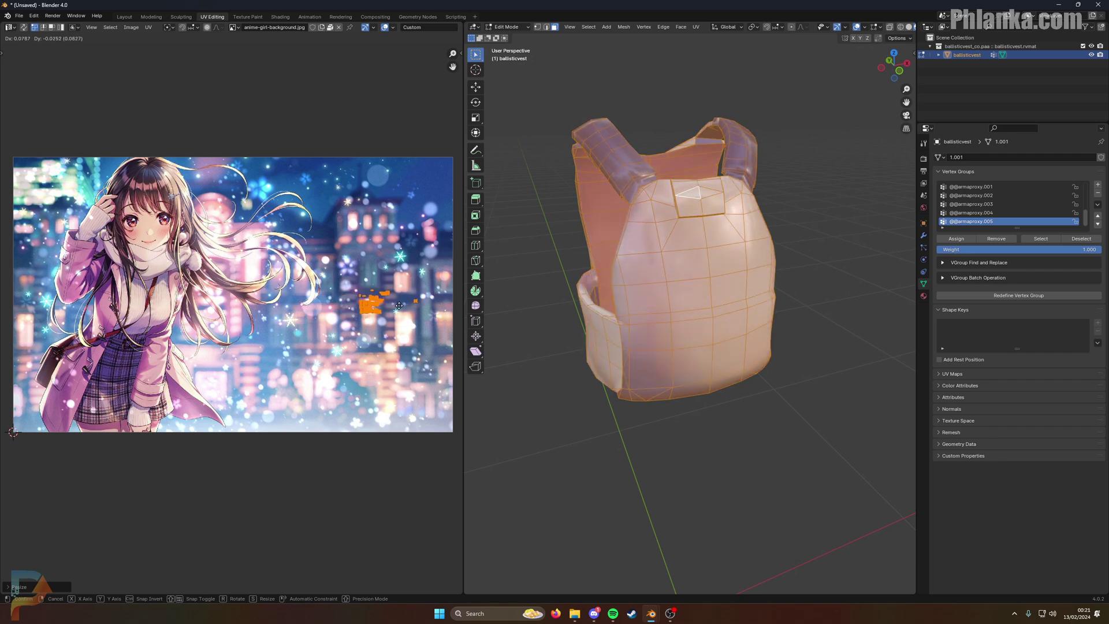
click(401, 300)
middle_drag(611, 274, 470, 282)
Step: Select only the vest's front plate piece with L
click(554, 228)
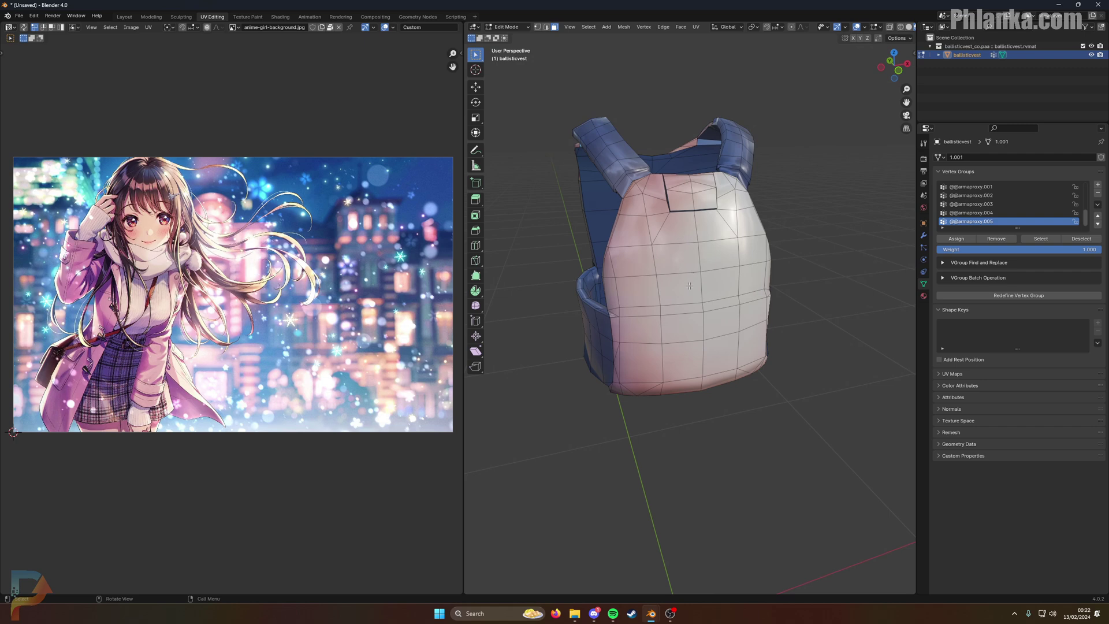
key(l)
middle_drag(692, 287, 574, 221)
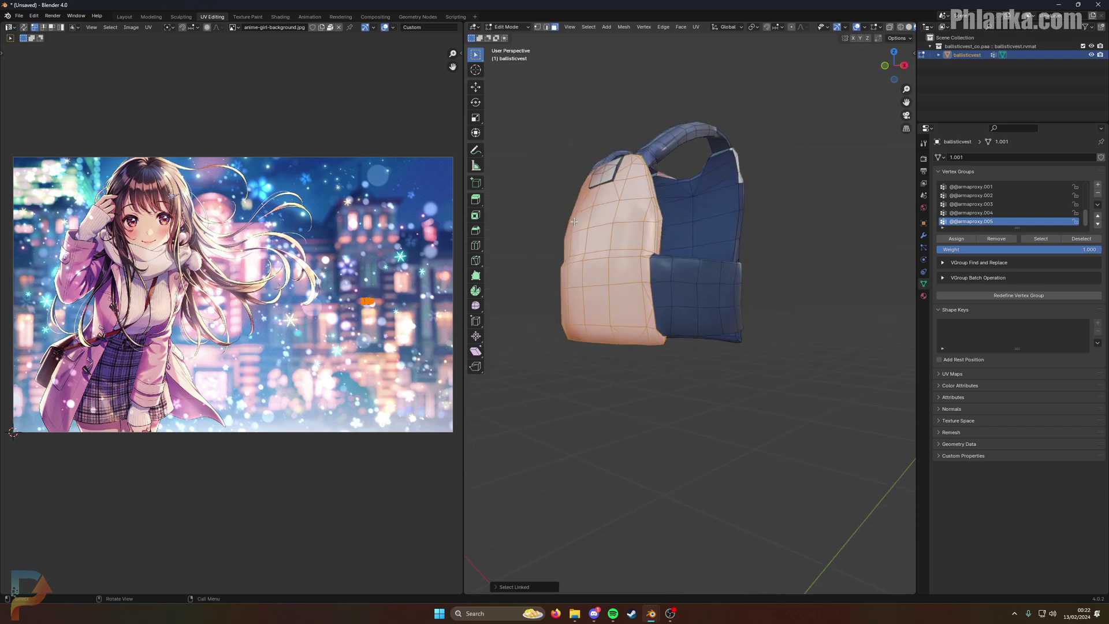
scroll(372, 295, up, 4)
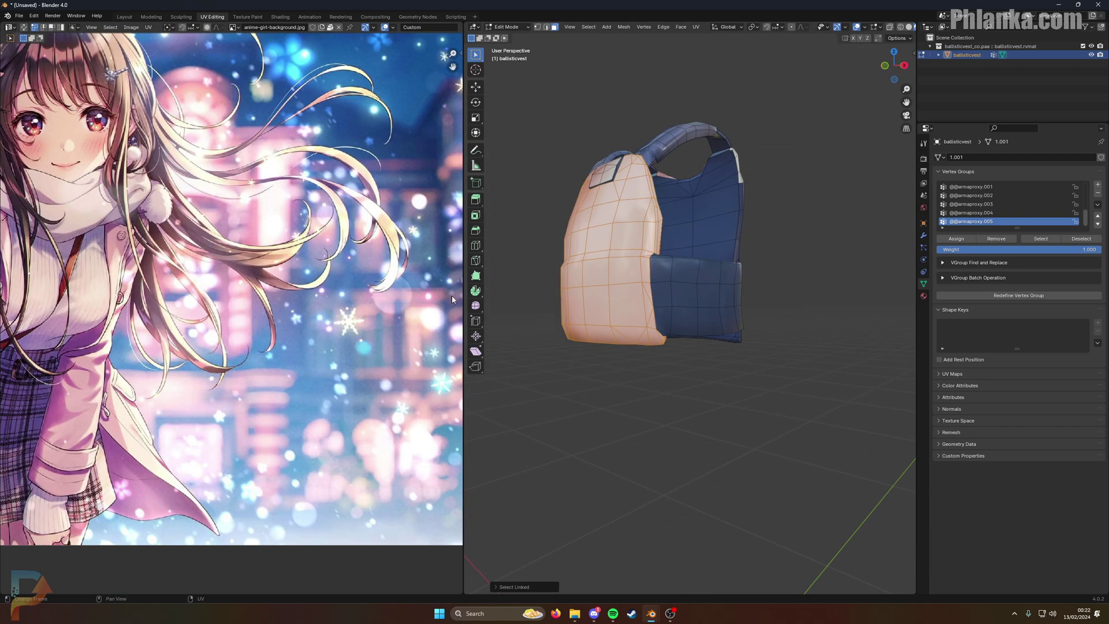
middle_drag(374, 293, 357, 290)
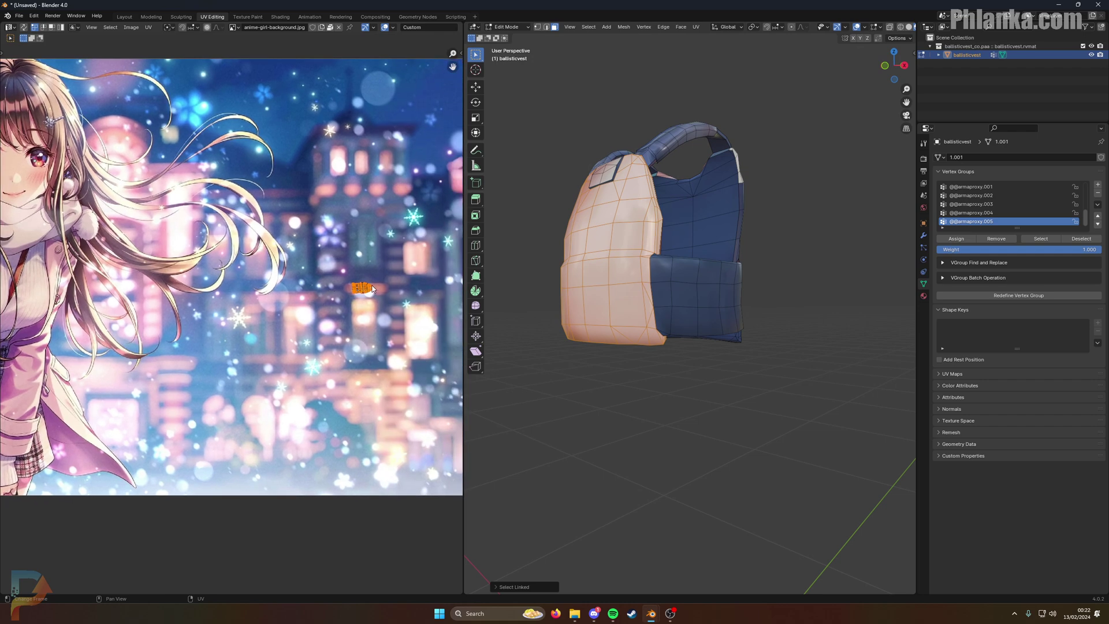
Step: Enlarge the front plate's UV island, move it over the girl, and begin rotating it
key(s)
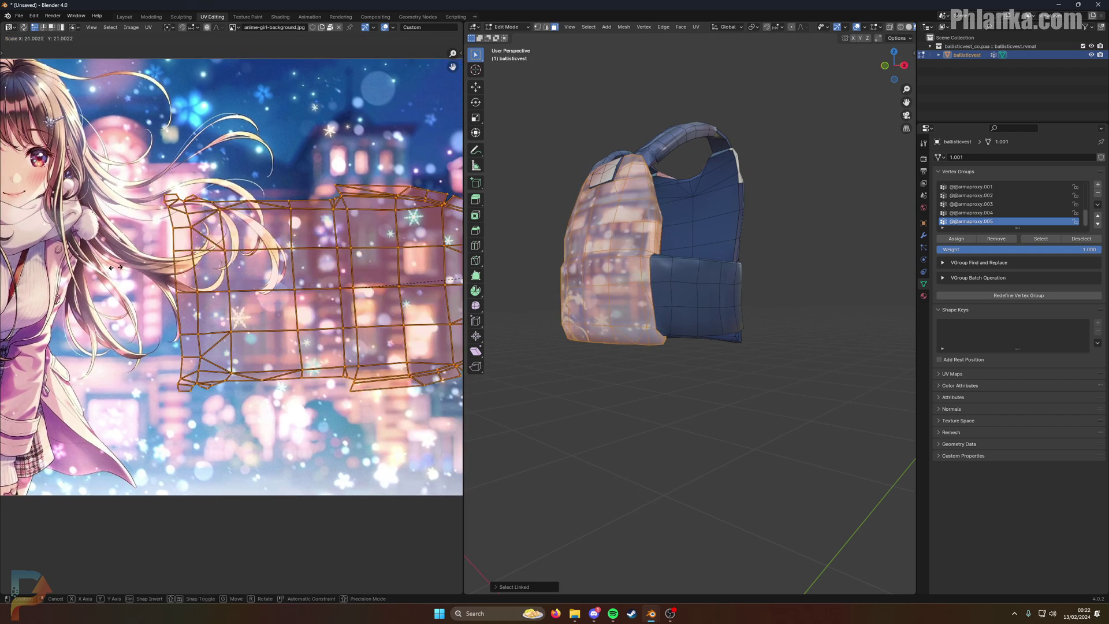
click(133, 267)
scroll(228, 277, down, 3)
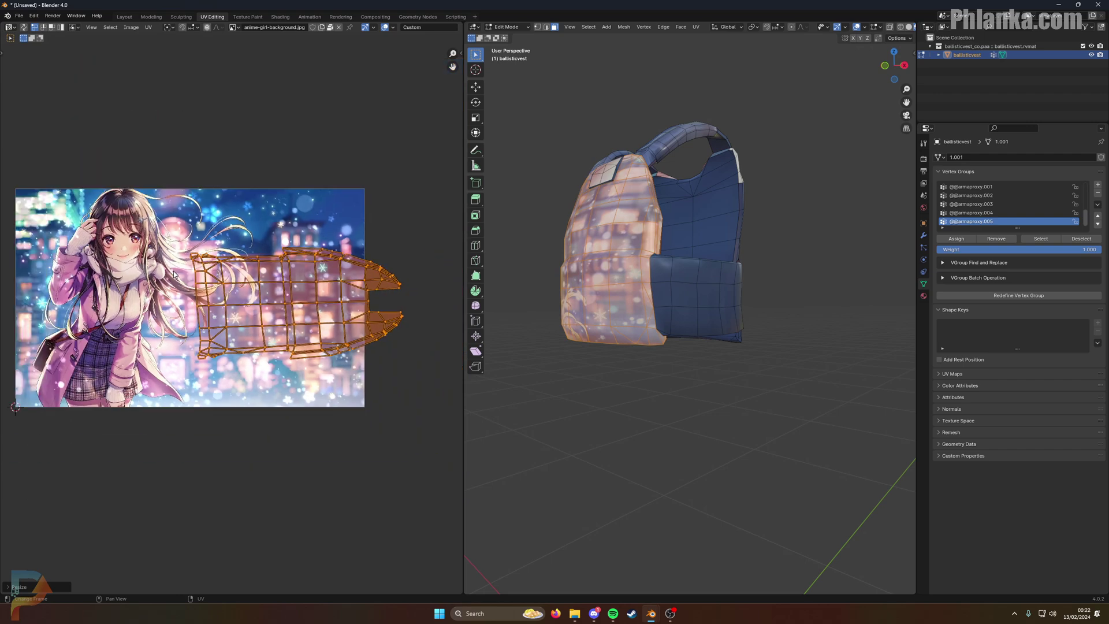
key(g)
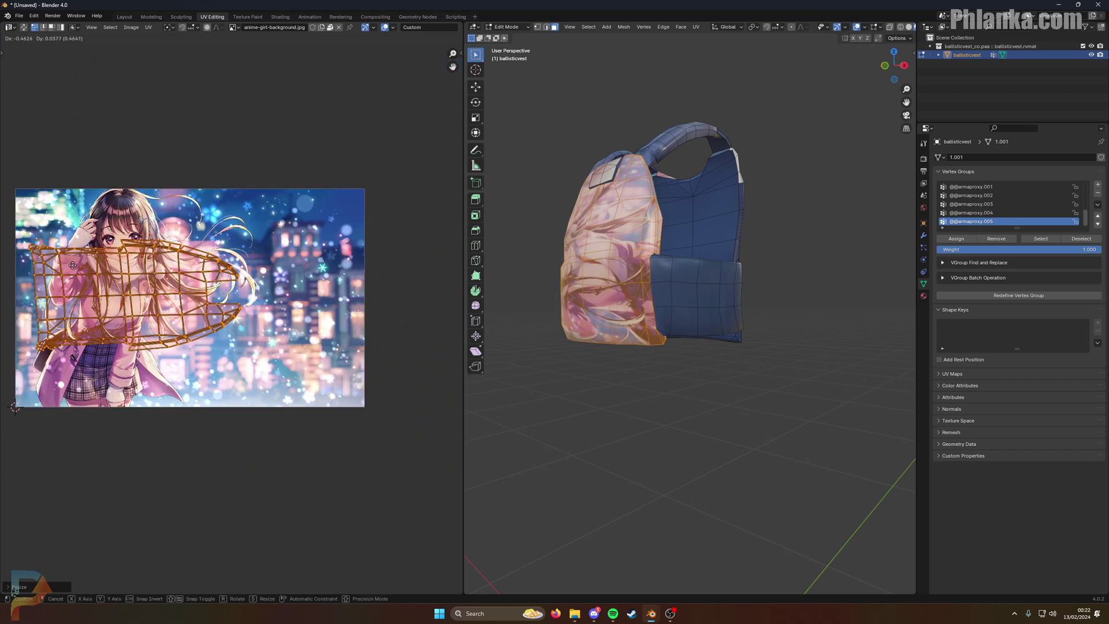
click(75, 269)
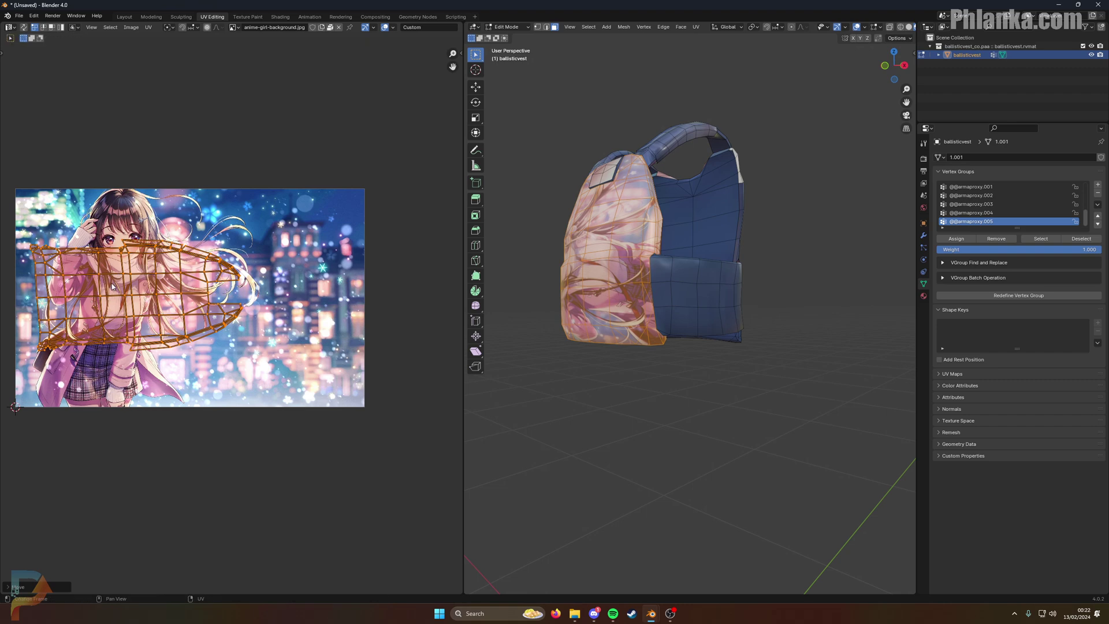
key(r)
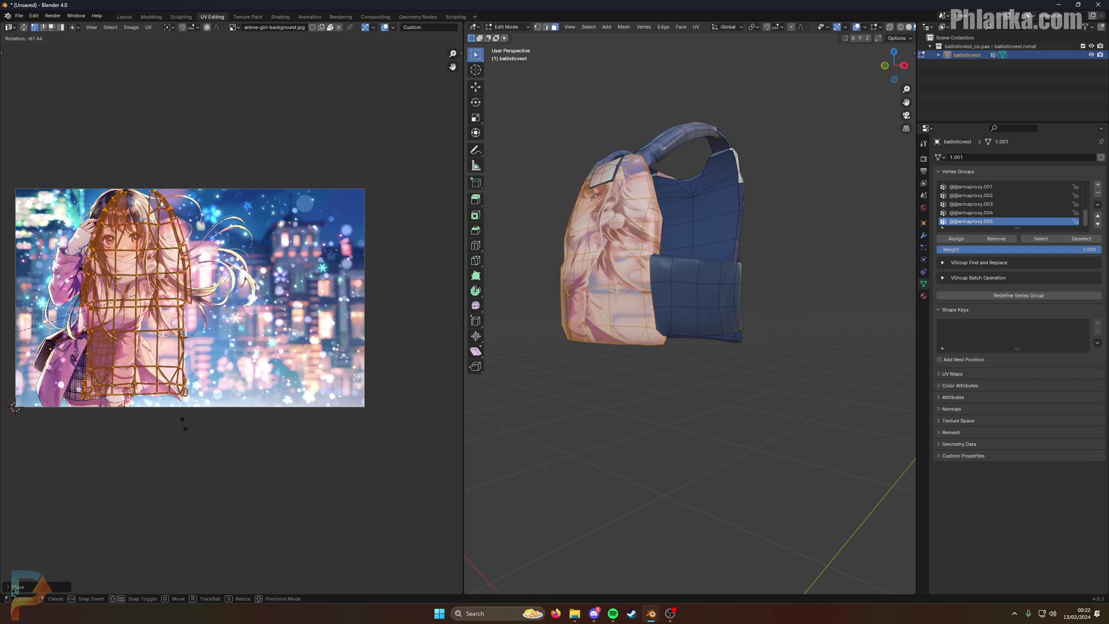
Step: Reposition and slightly enlarge the front plate's UV island over the girl
middle_drag(691, 321, 683, 334)
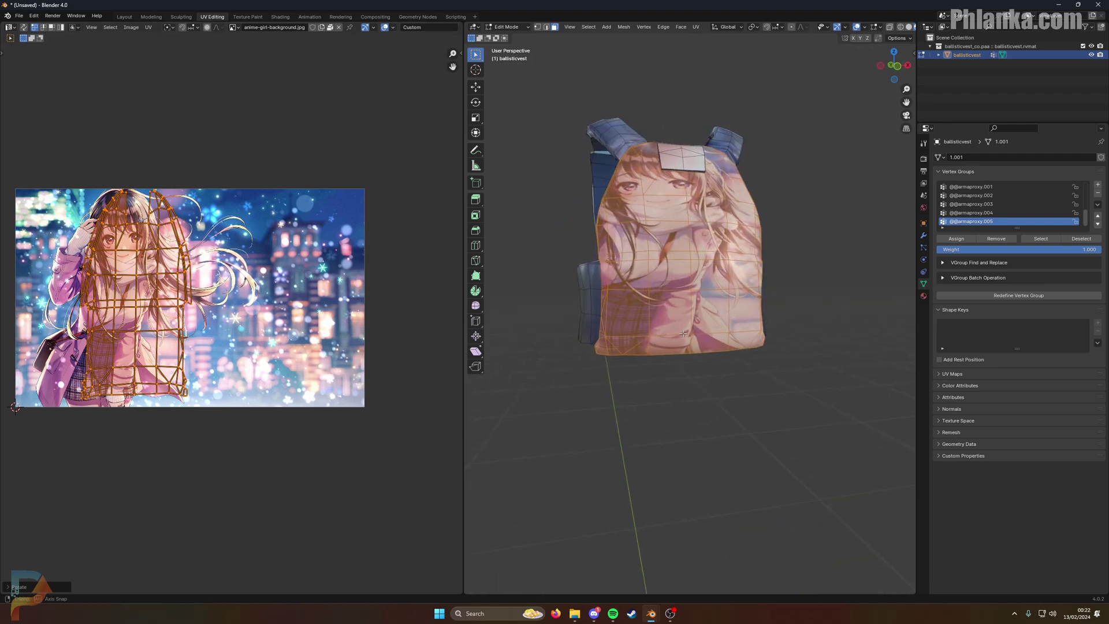
middle_drag(226, 259, 330, 269)
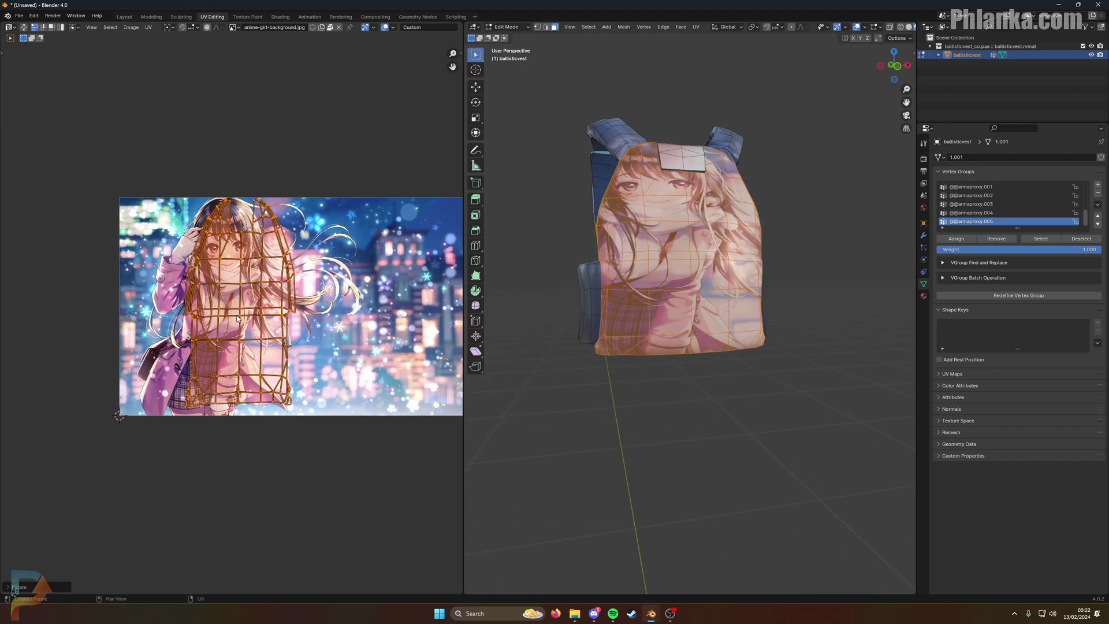
key(g)
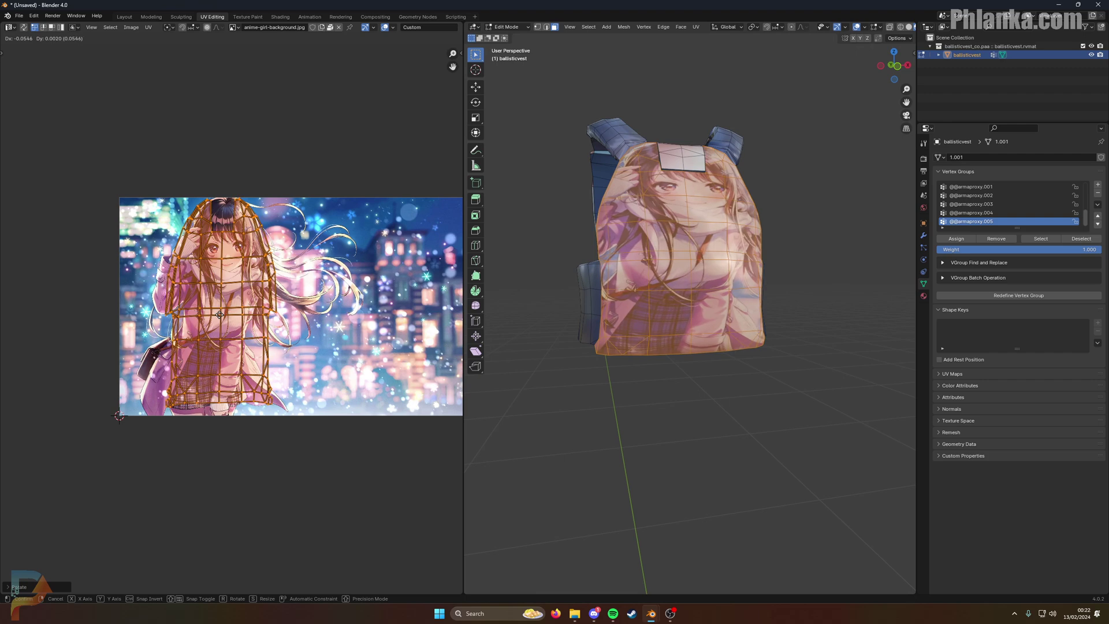
click(220, 315)
key(s)
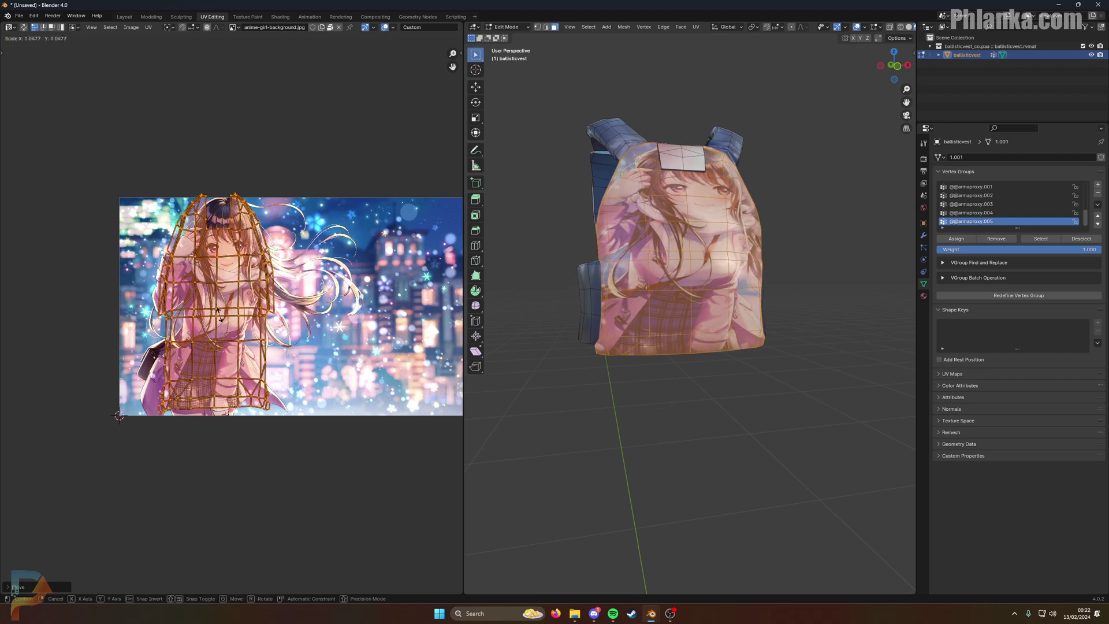
key(g)
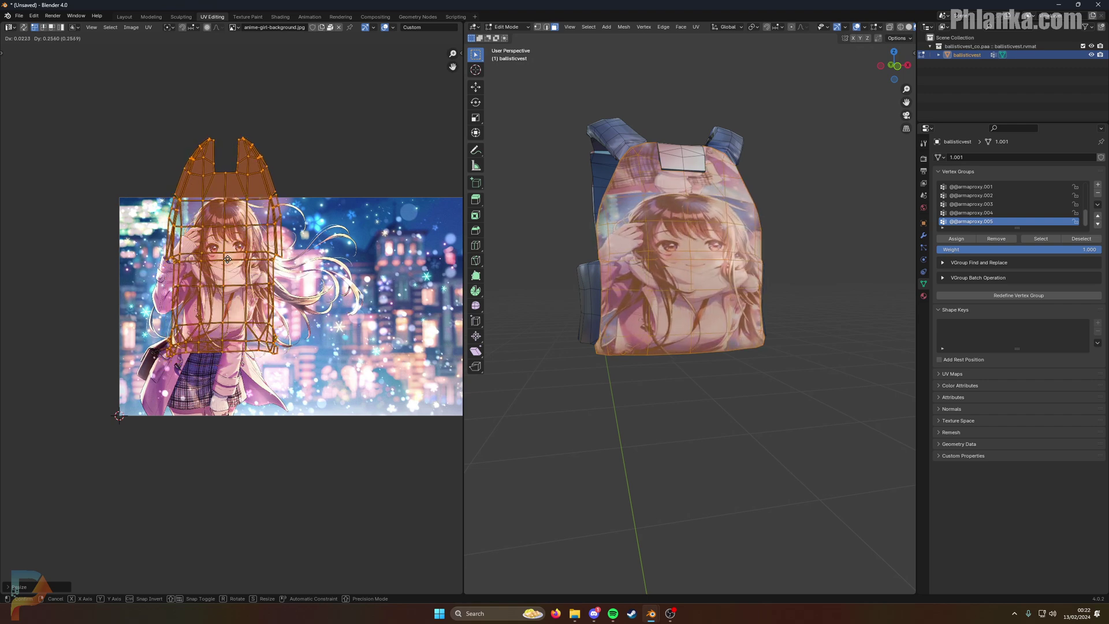
click(224, 264)
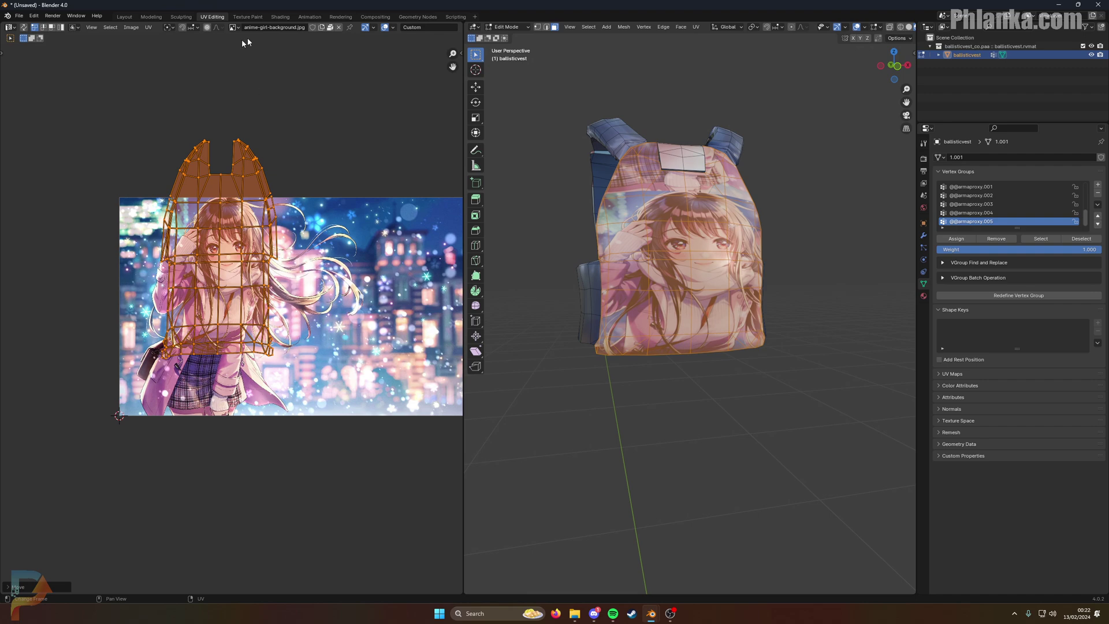
Step: Shift the front island down, widen it along X, and orbit to check the vest
drag(191, 240, 194, 294)
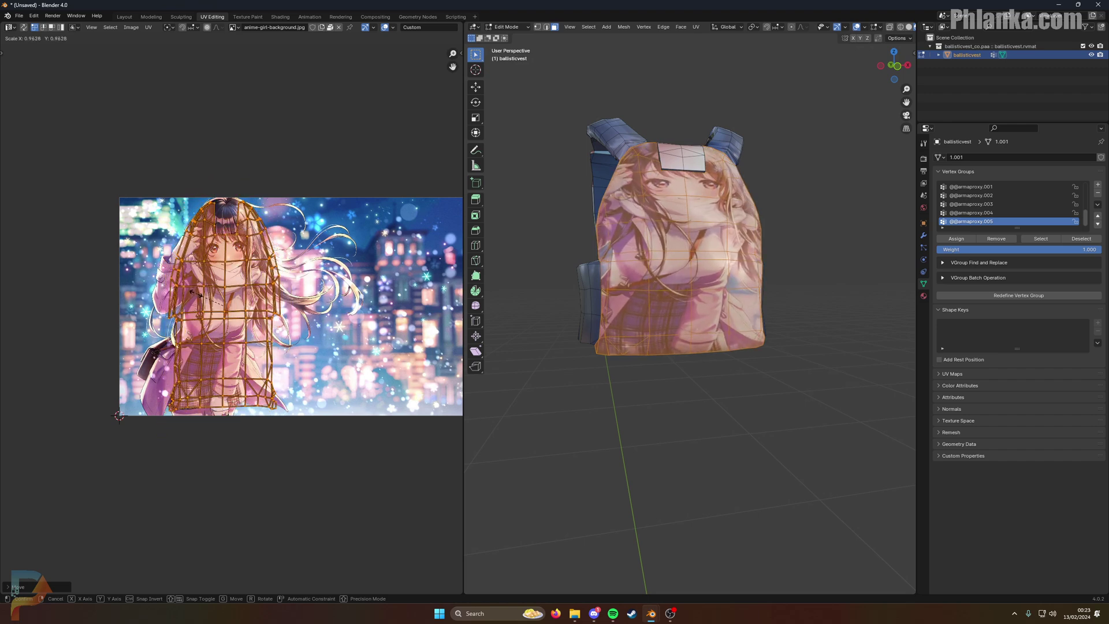
key(x)
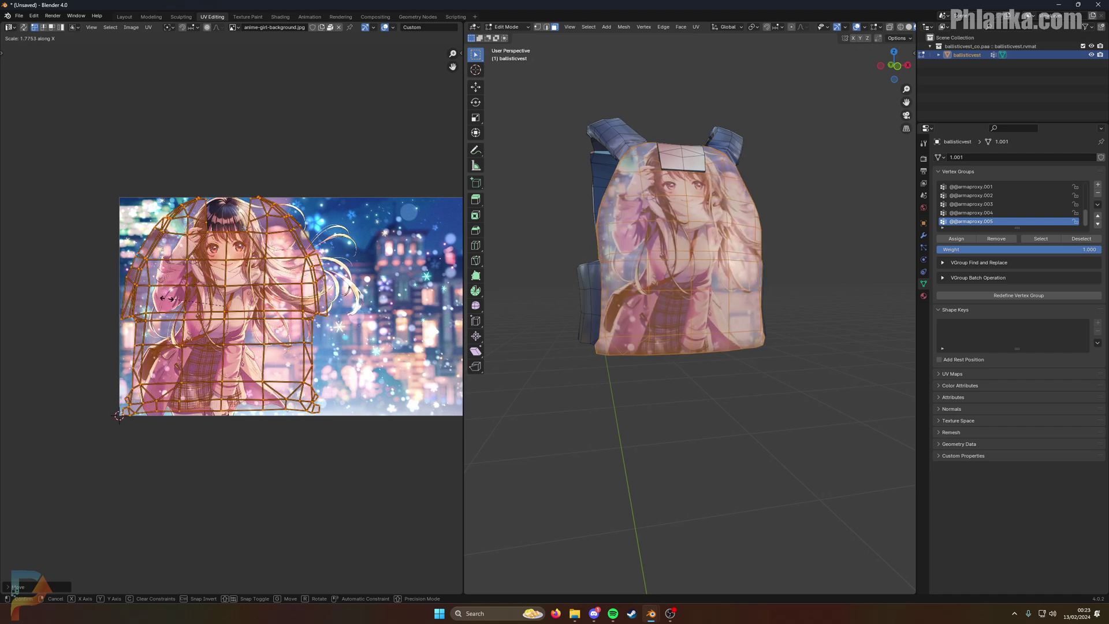
key(g)
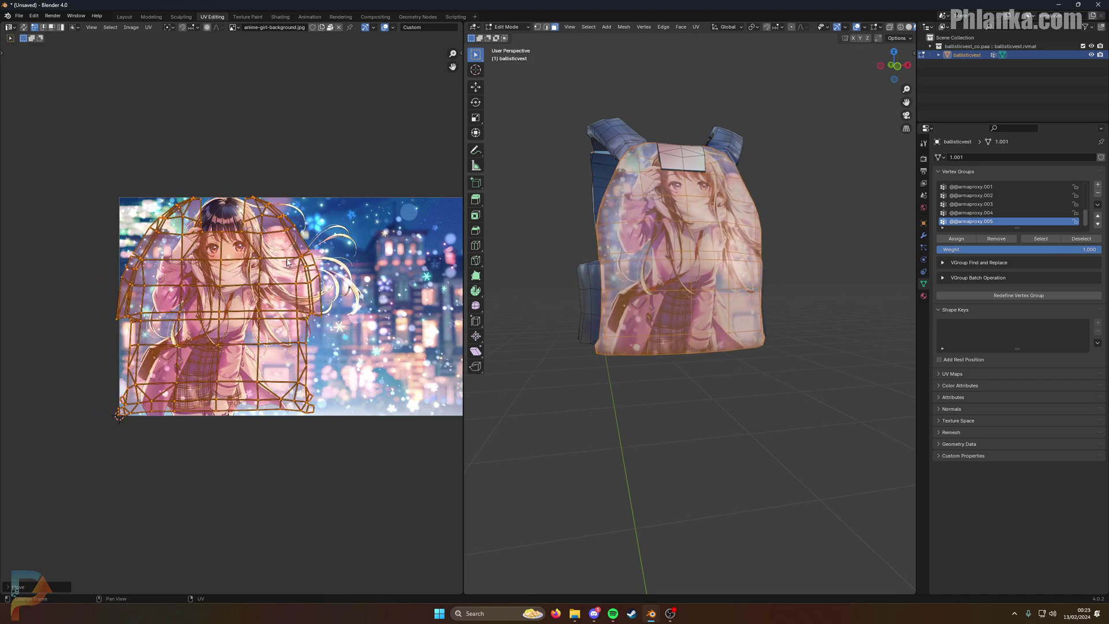
middle_drag(287, 262, 266, 286)
middle_drag(554, 277, 524, 282)
middle_drag(565, 238, 527, 64)
Step: Select the back panel and collar with L and start moving their UV island onto the image
click(530, 101)
middle_drag(573, 246, 658, 252)
key(l)
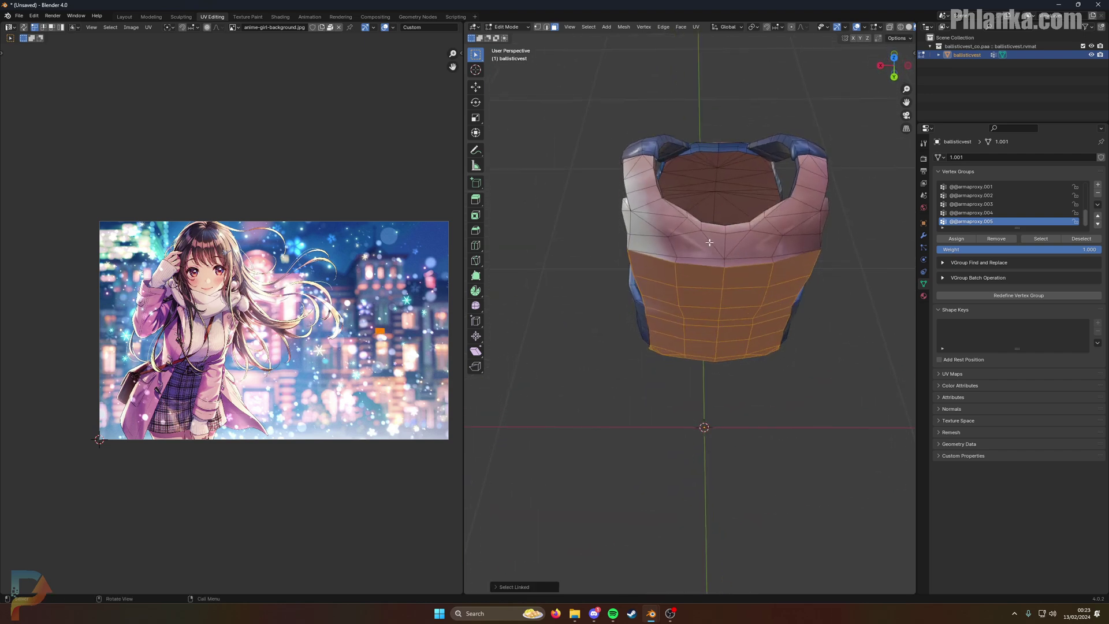
key(l)
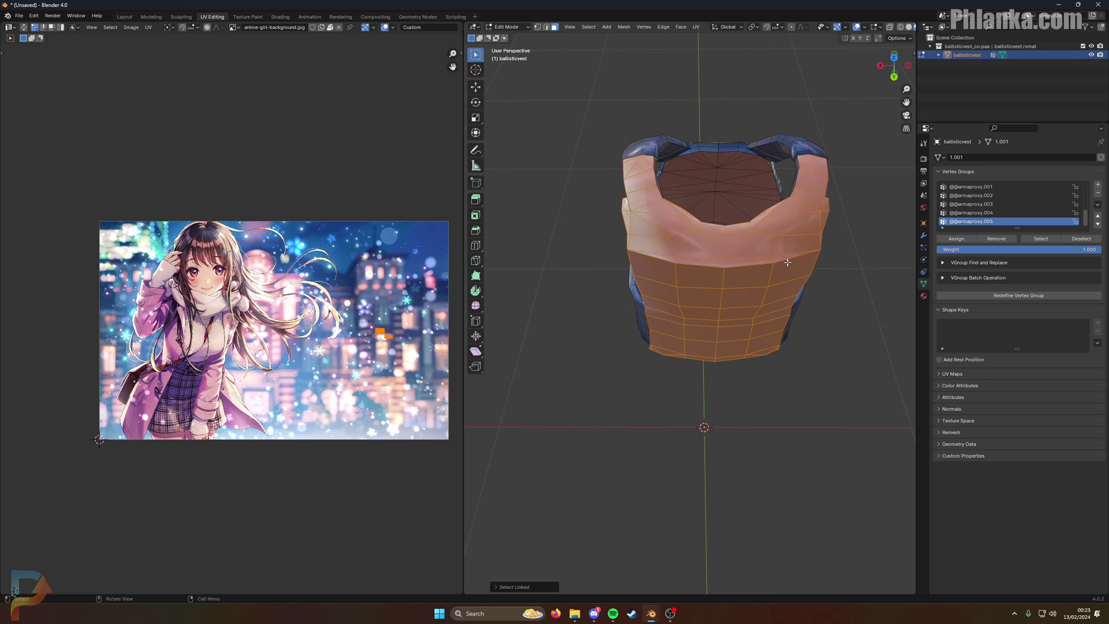
middle_drag(787, 262, 582, 263)
scroll(388, 334, up, 2)
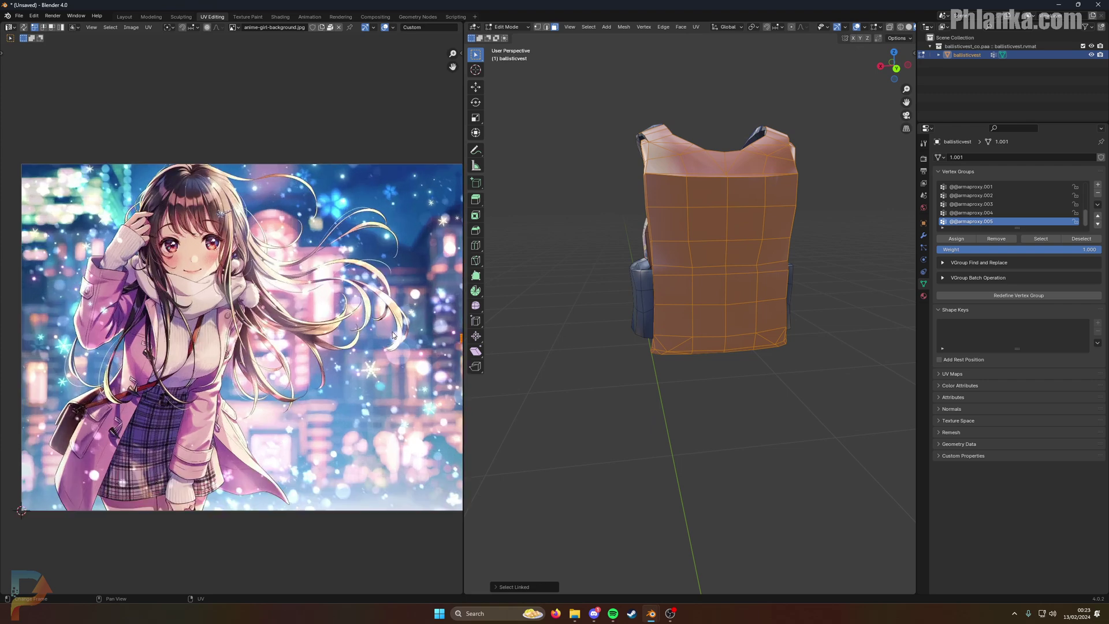
middle_drag(425, 341, 392, 352)
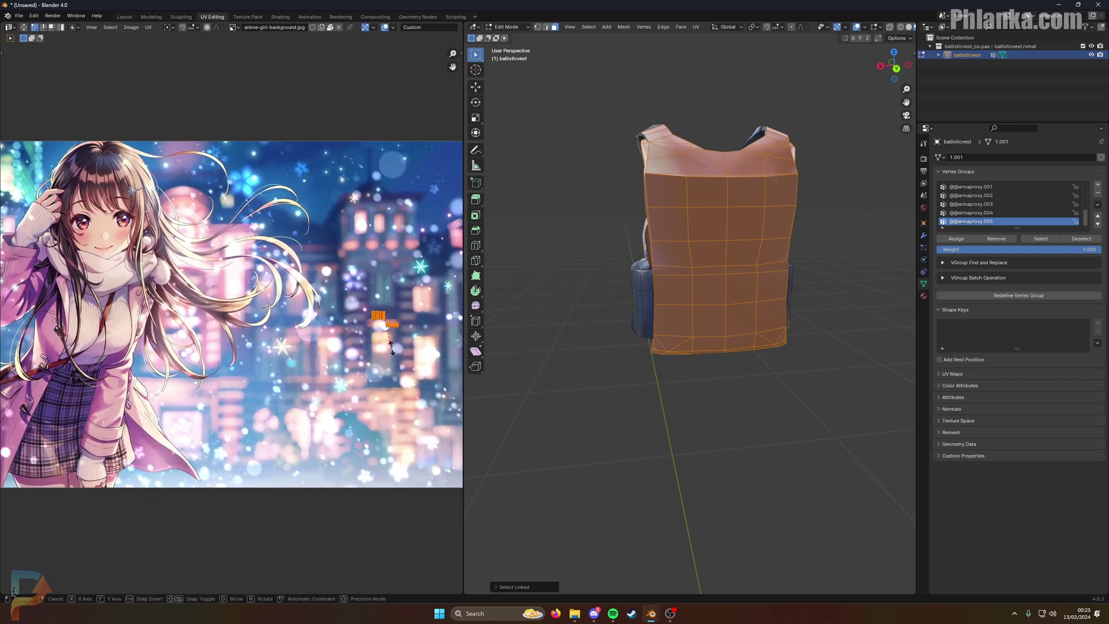
Step: Rotate the back panel UV grid about 90° and widen it horizontally
click(287, 320)
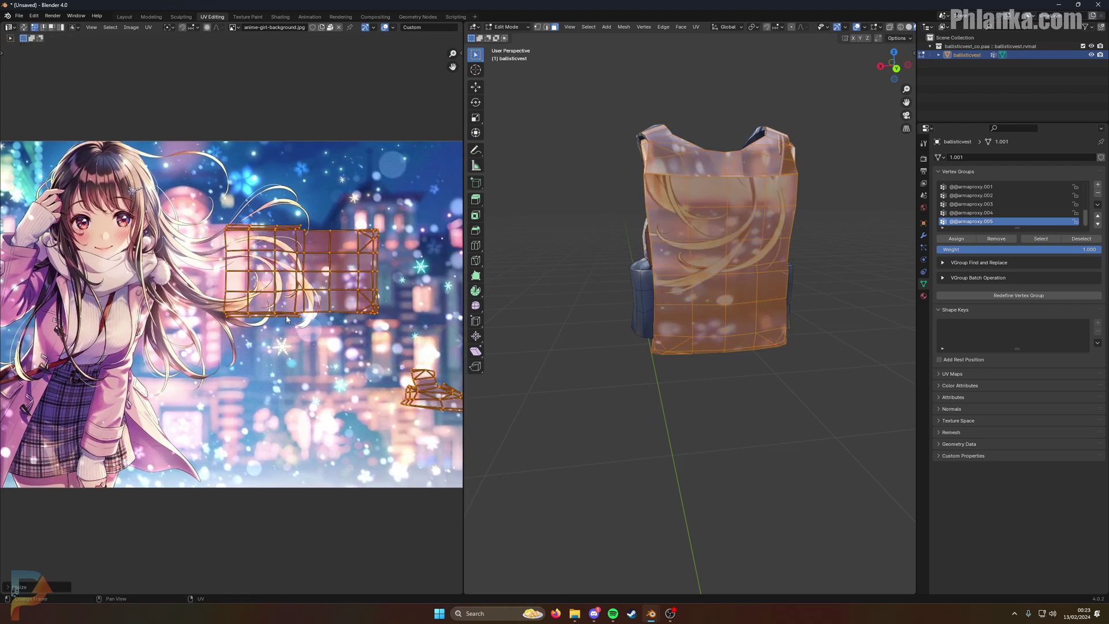
middle_drag(287, 320, 192, 296)
key(g)
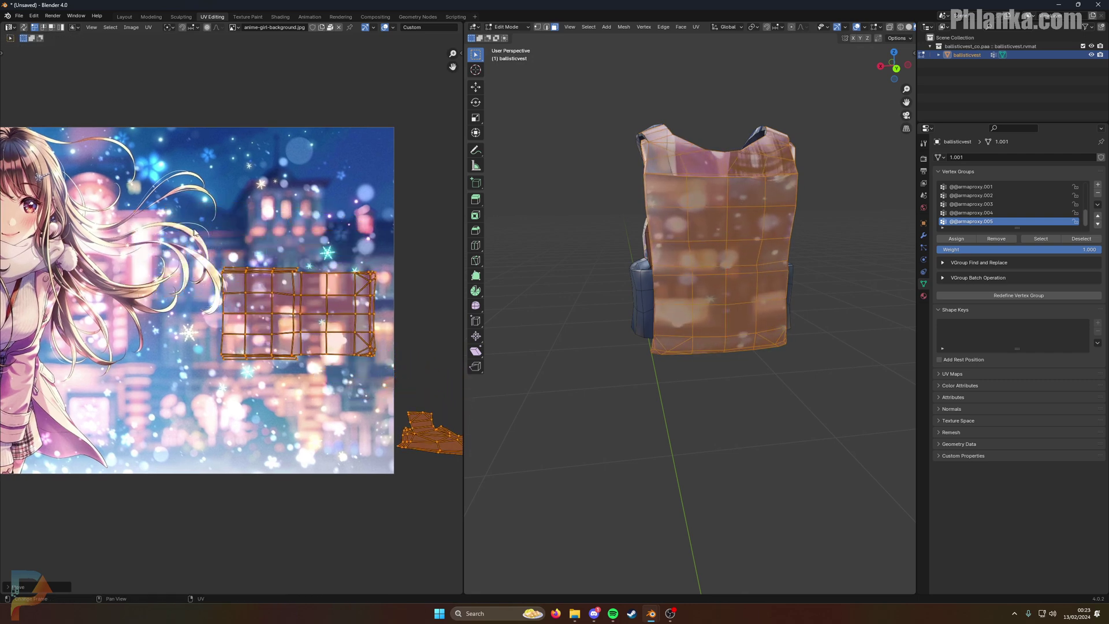
drag(390, 370, 393, 371)
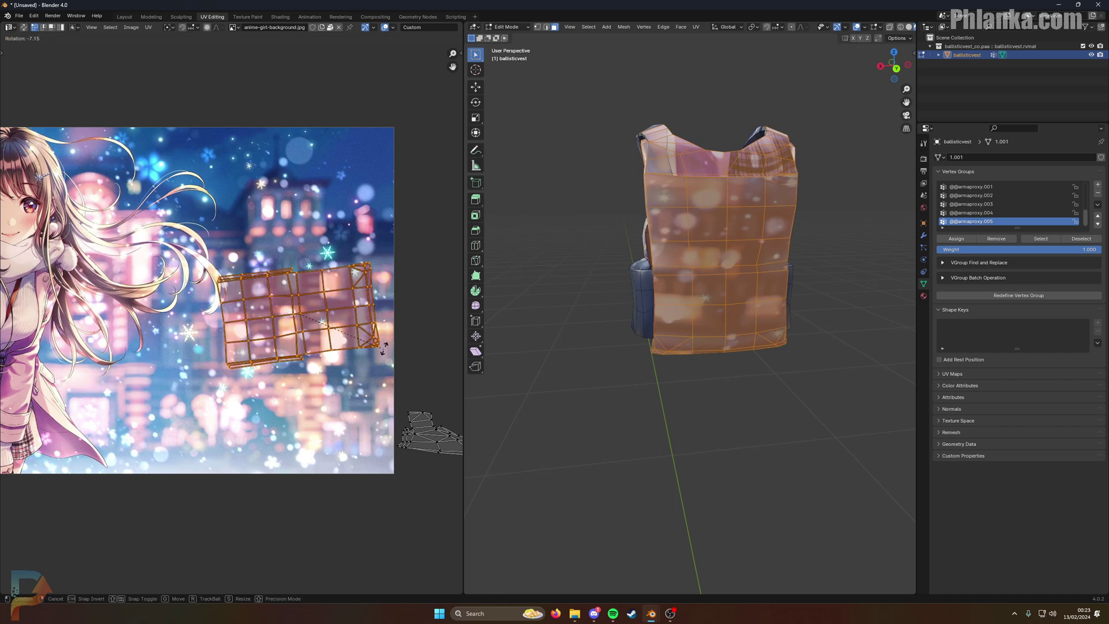
key(r)
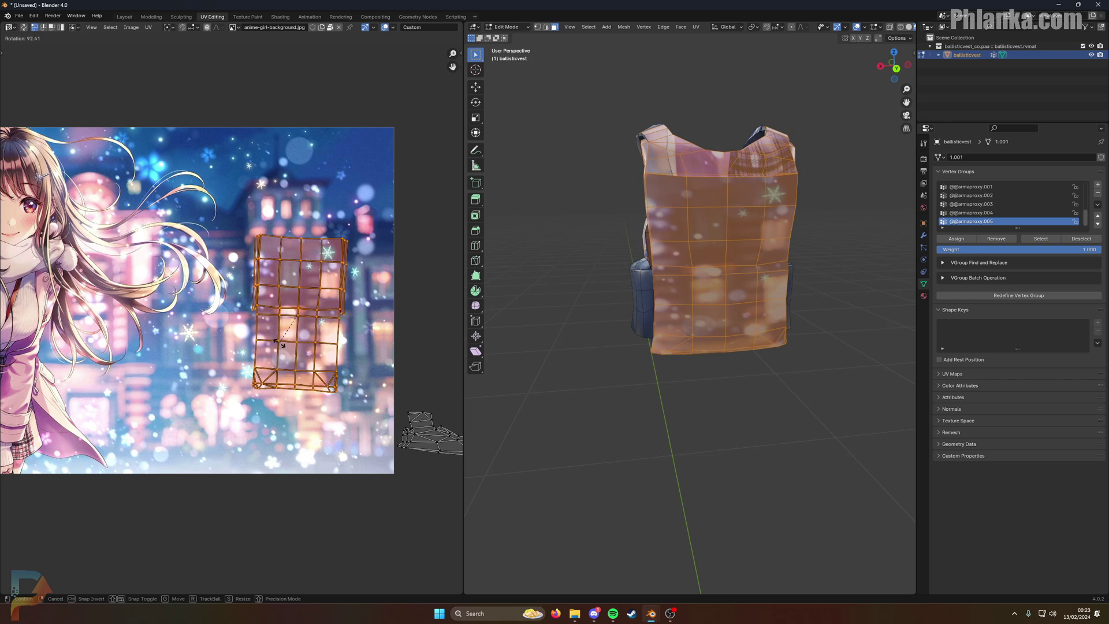
click(281, 347)
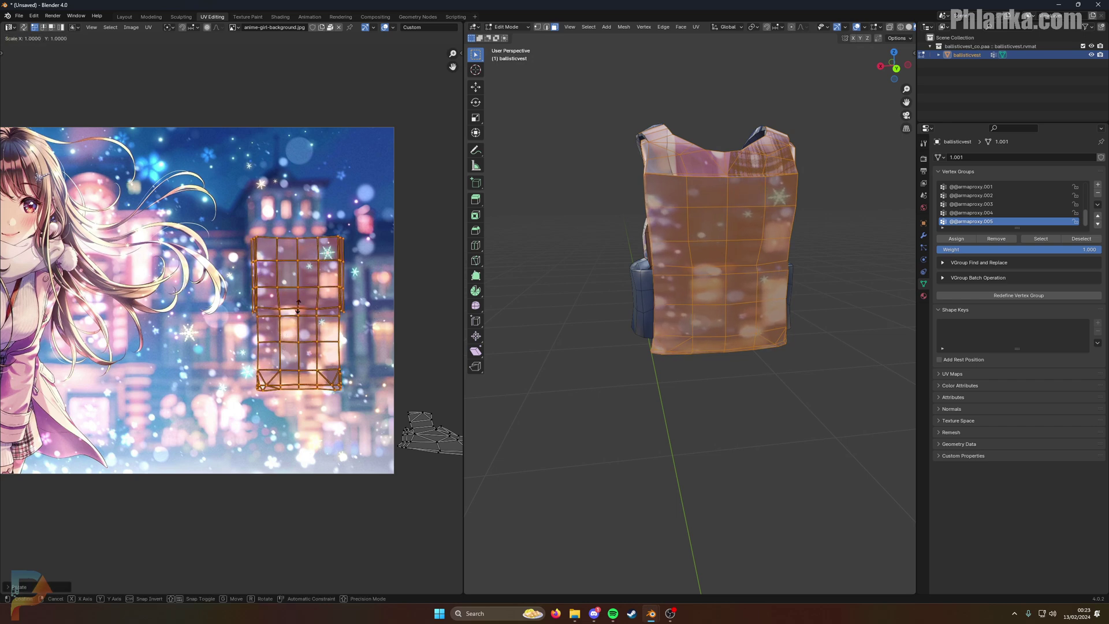
key(x)
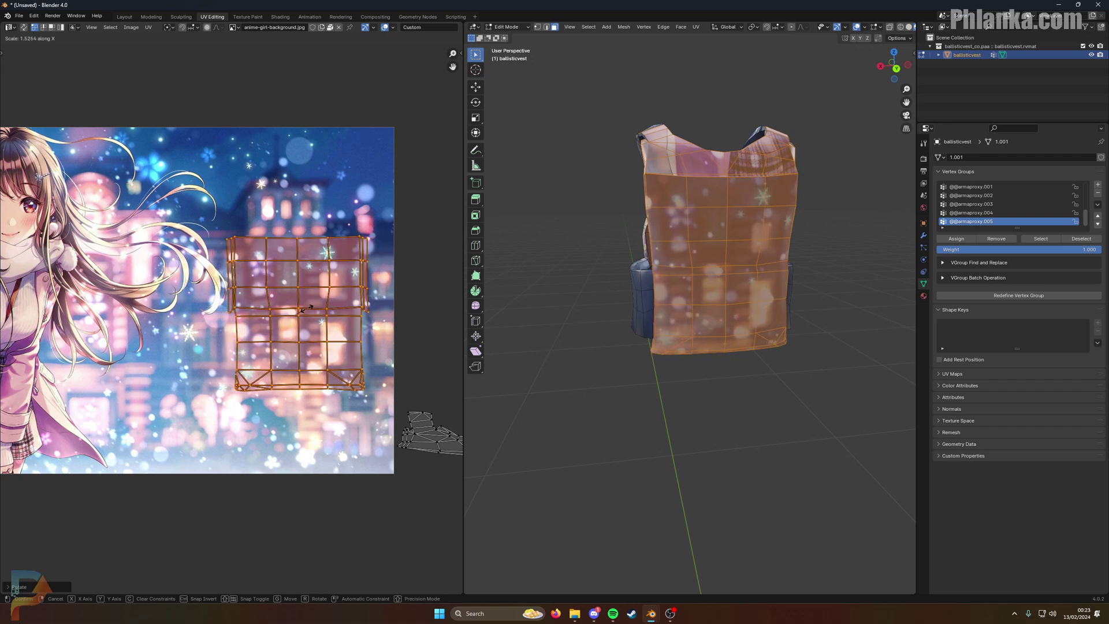
middle_drag(388, 324, 303, 314)
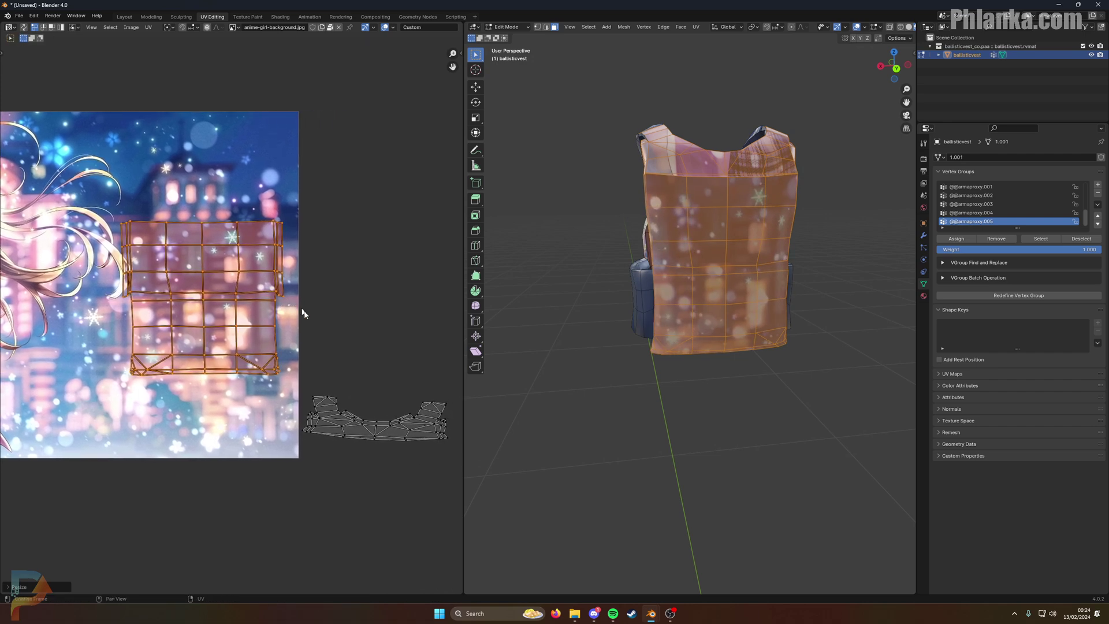
Step: Place the collar UV island above the back grid and enlarge it
drag(300, 376, 449, 468)
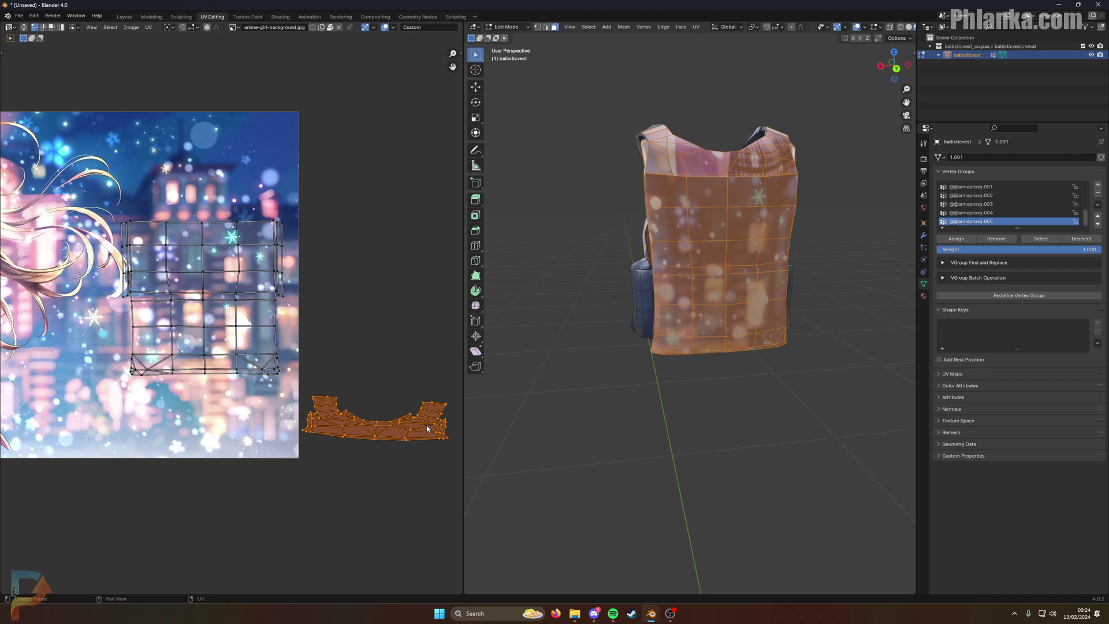
key(g)
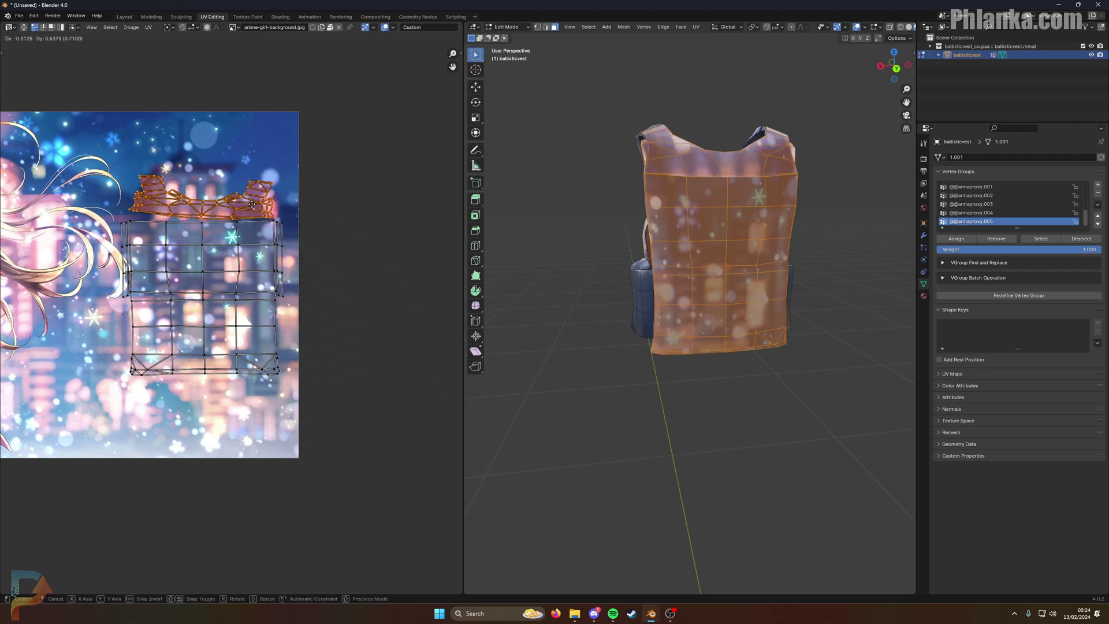
click(249, 205)
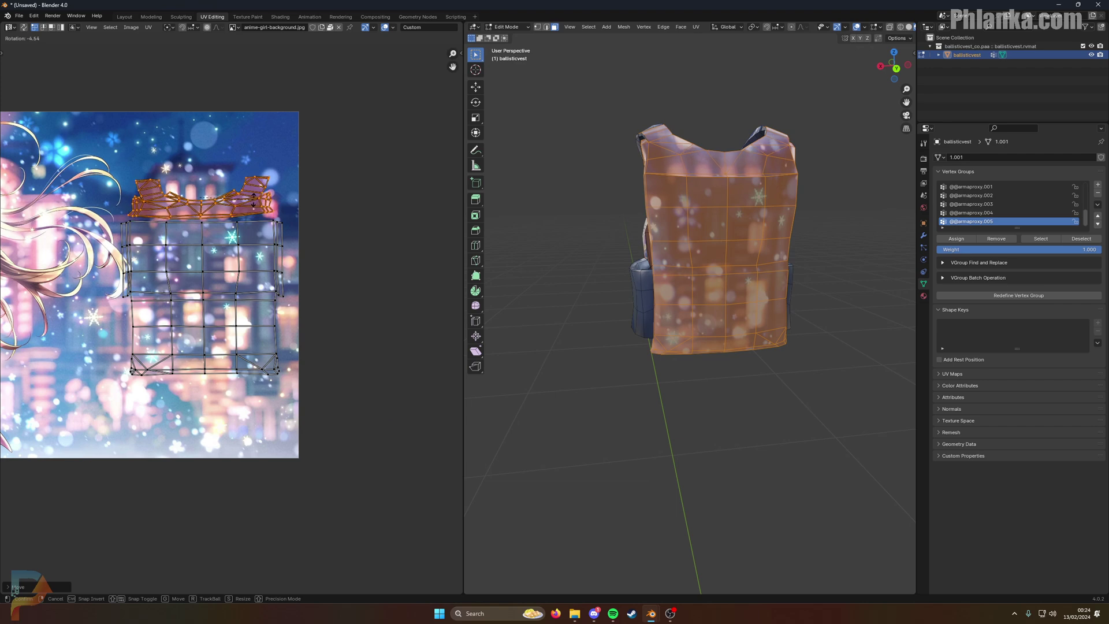
key(s)
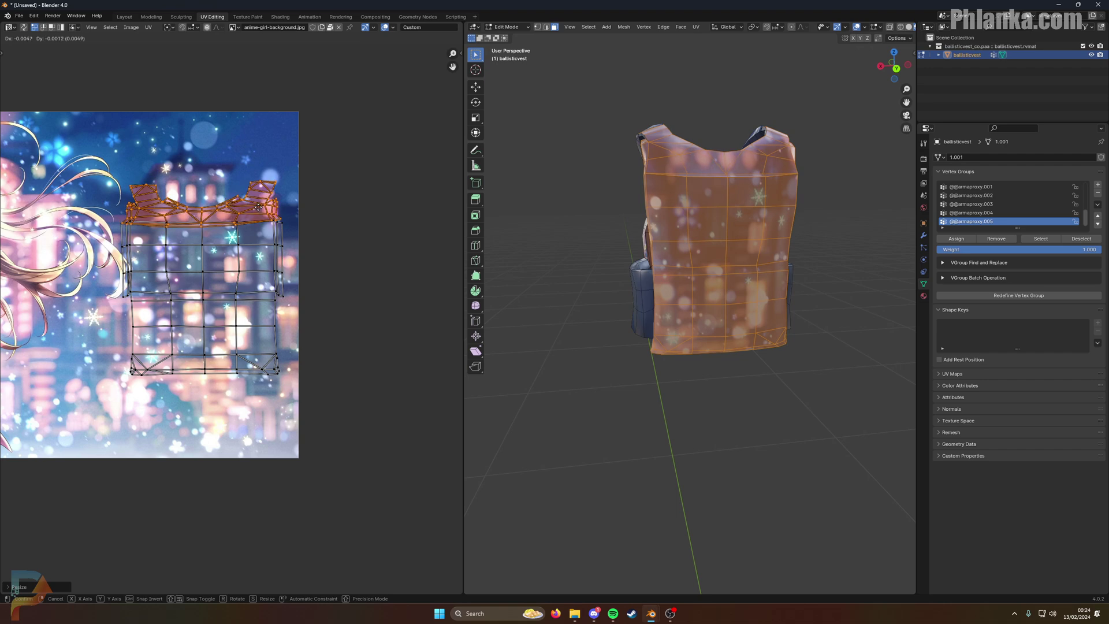
middle_drag(550, 251, 488, 244)
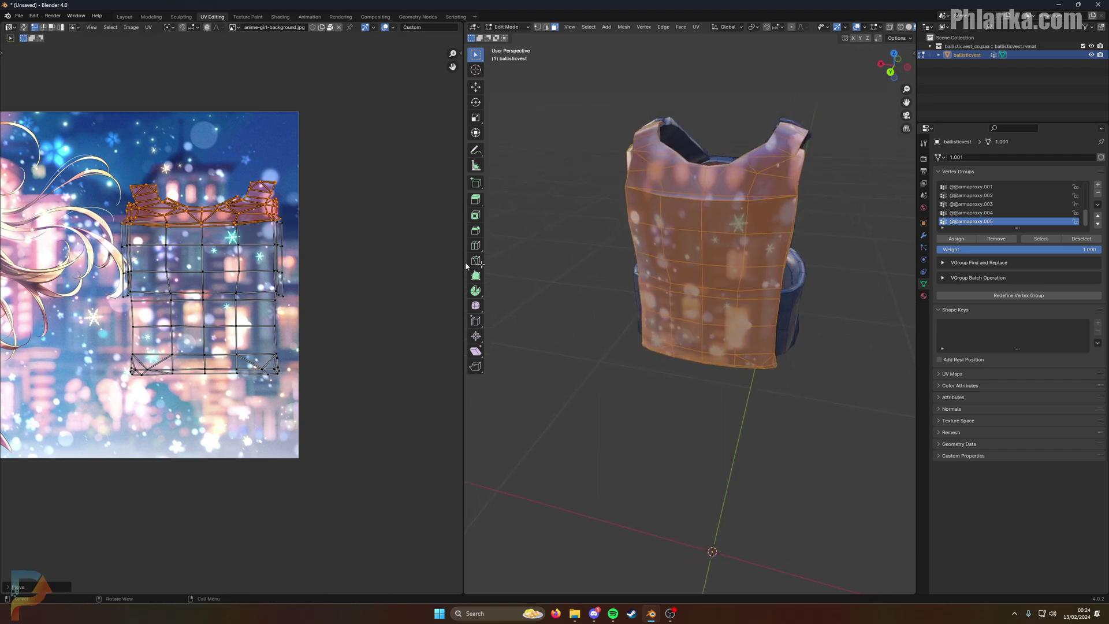
scroll(183, 225, down, 2)
Step: Move the whole back UV island left onto the anime girl
drag(153, 214, 327, 392)
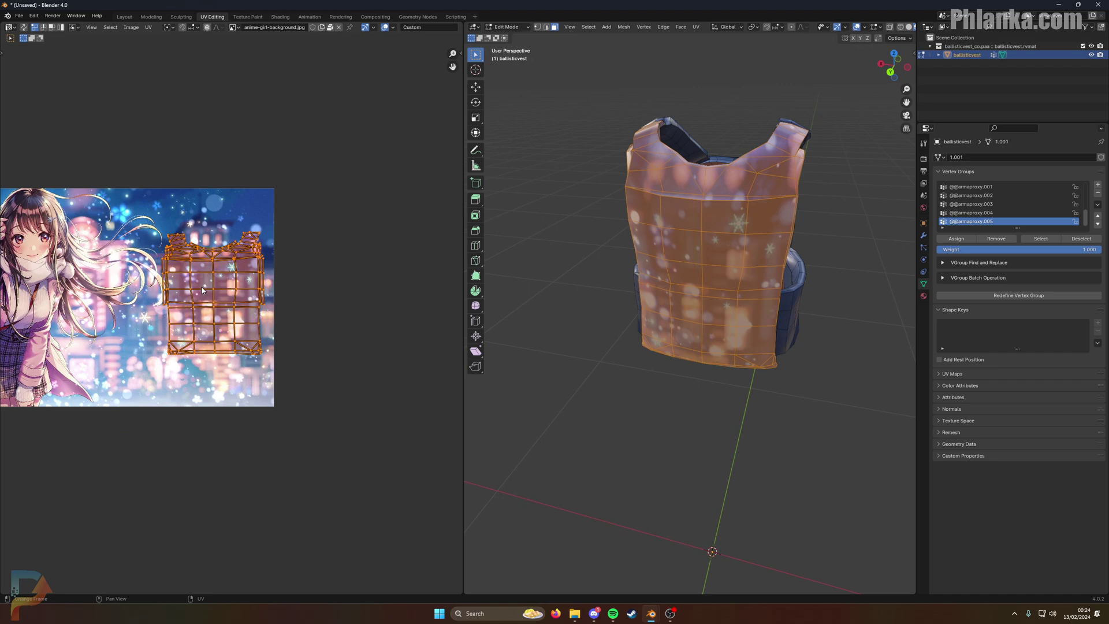
key(g)
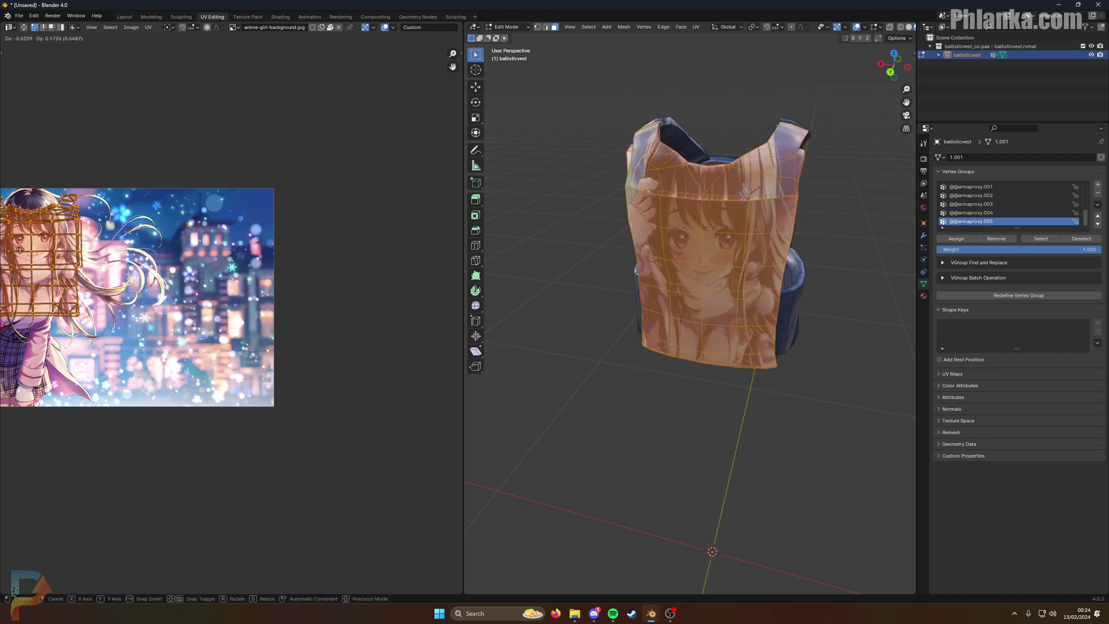
click(21, 252)
middle_drag(160, 274, 295, 274)
scroll(295, 274, up, 3)
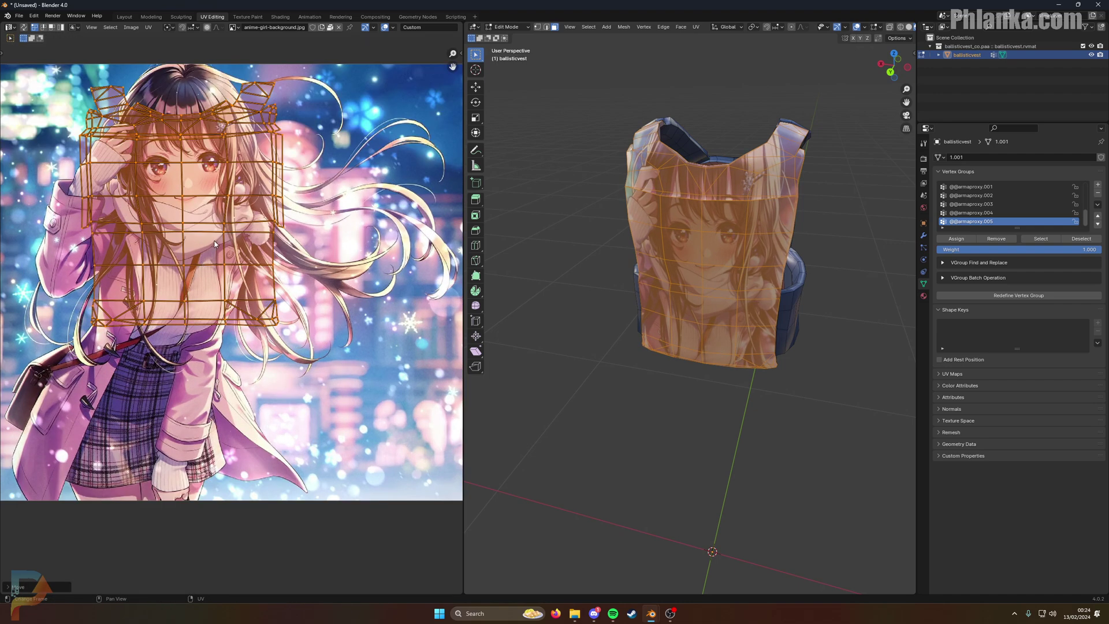
Step: Squash the back UVs vertically and fine-tune their position over the girl
key(s)
key(y)
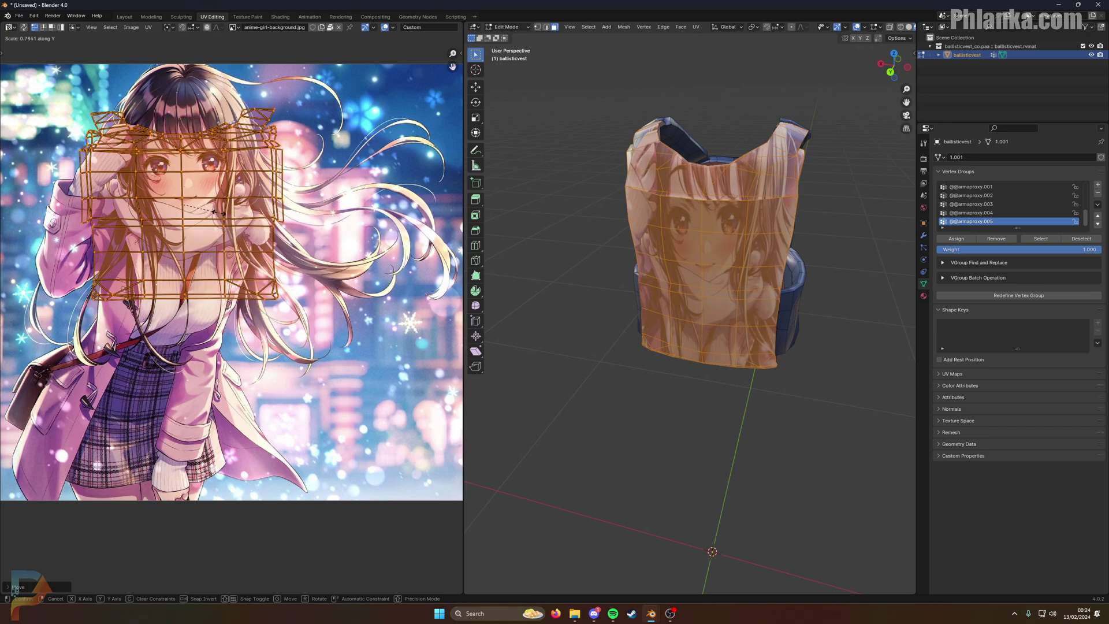
click(215, 252)
key(g)
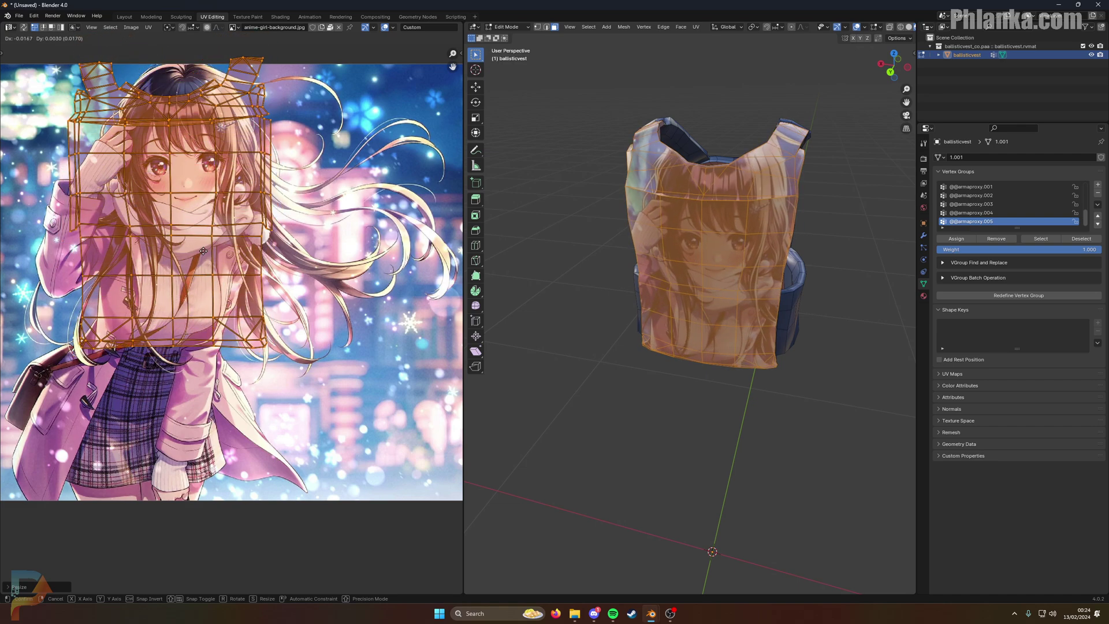
click(247, 261)
scroll(248, 263, down, 3)
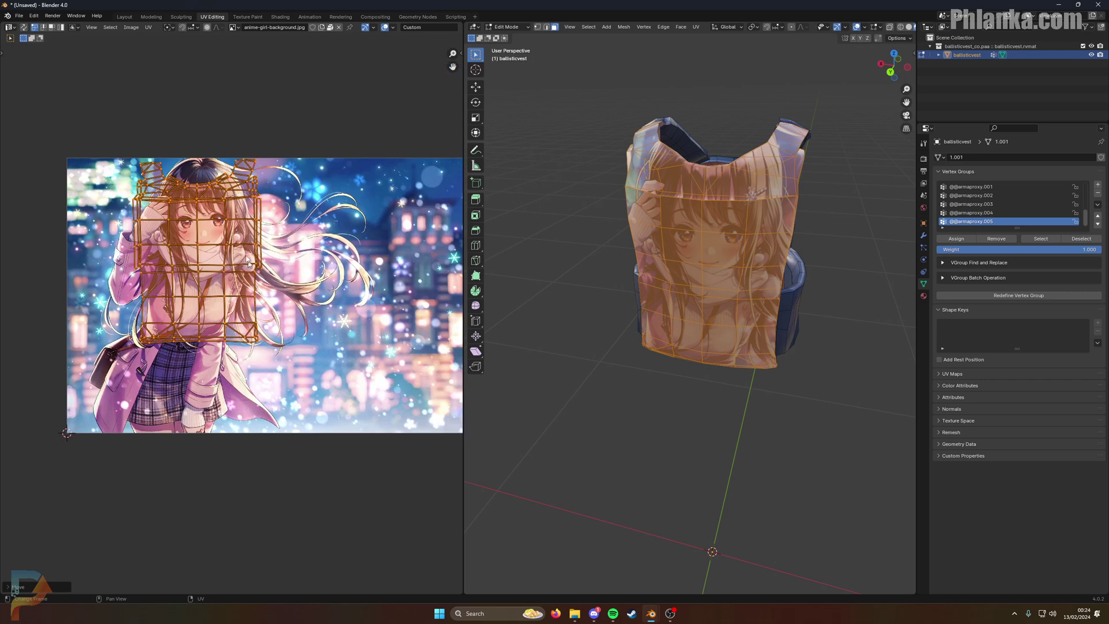
middle_drag(380, 251, 270, 246)
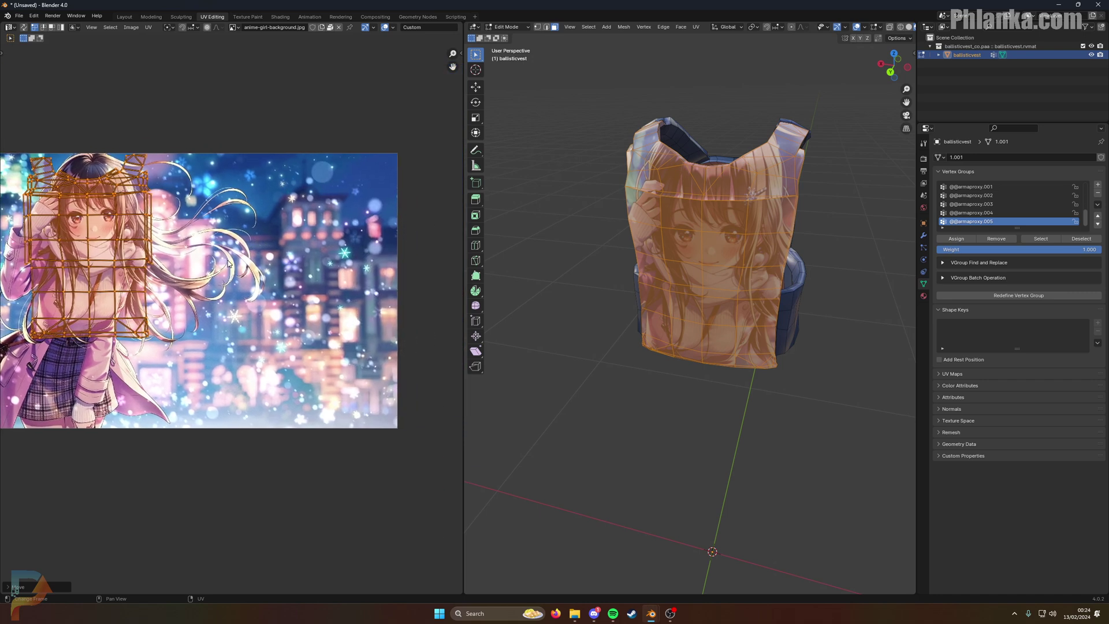
scroll(231, 301, down, 1)
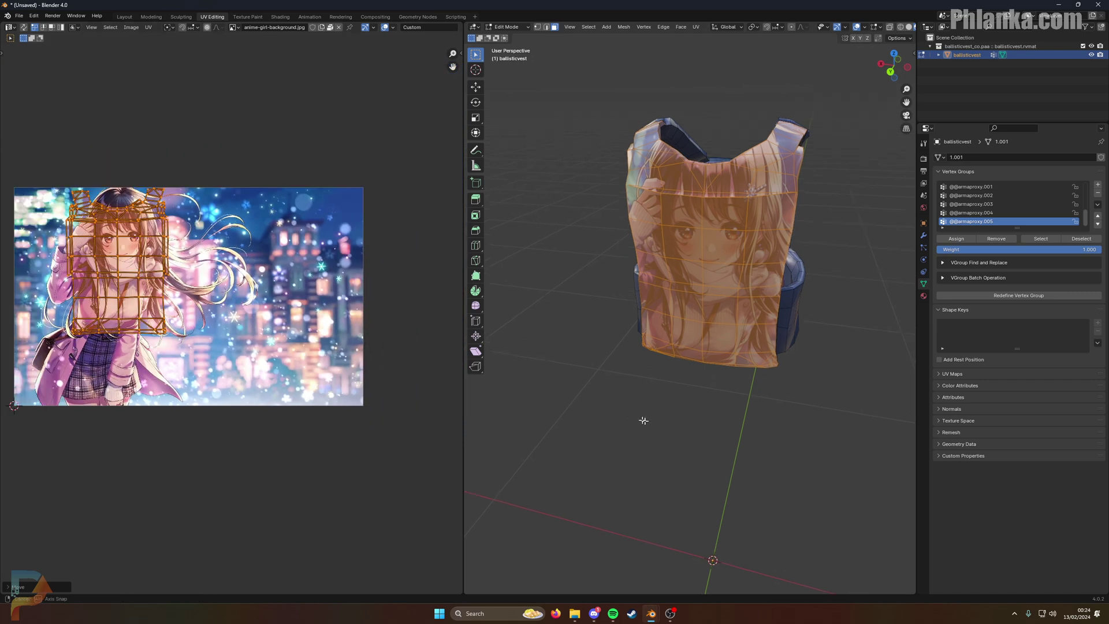
middle_drag(641, 418, 626, 256)
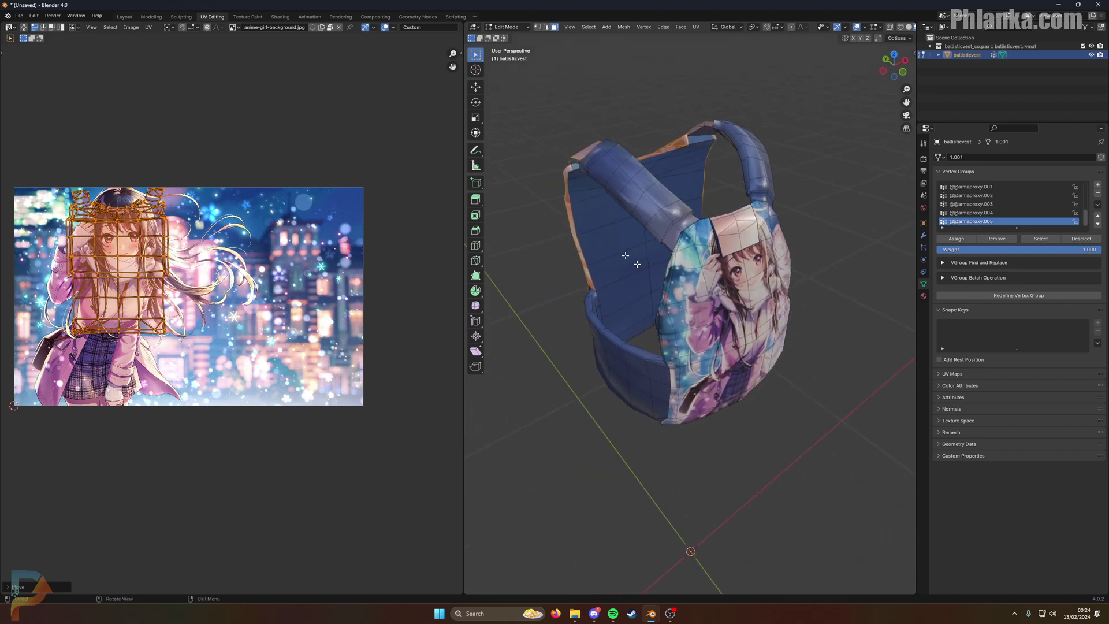
Step: Select the linked strap faces, then enlarge their UV islands and drop them onto the image
click(641, 200)
key(ctrl+l)
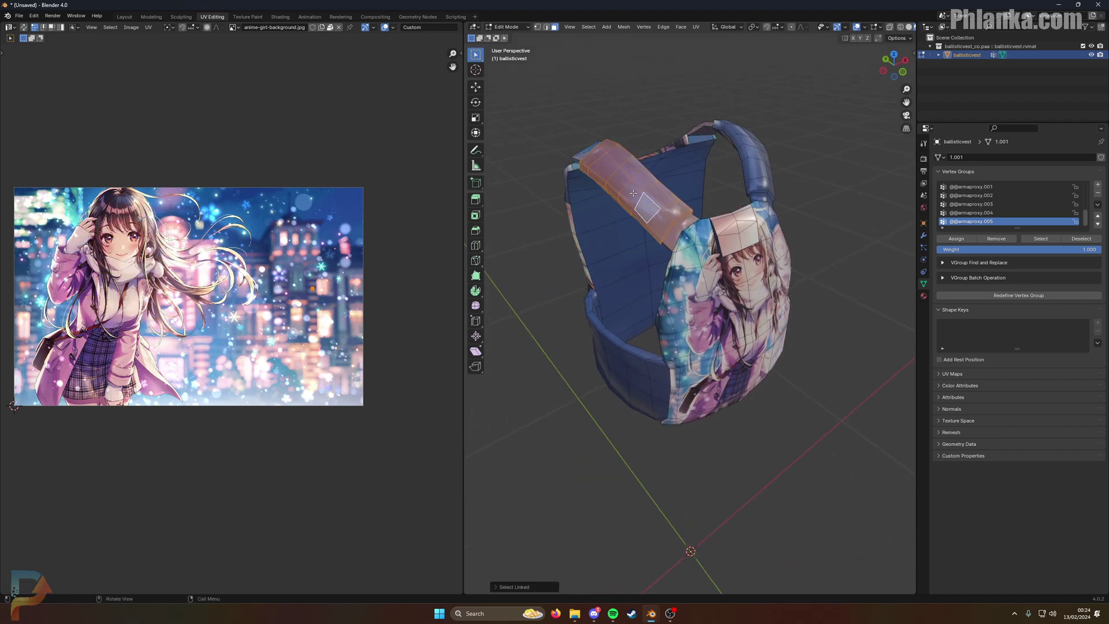
middle_drag(769, 156, 647, 196)
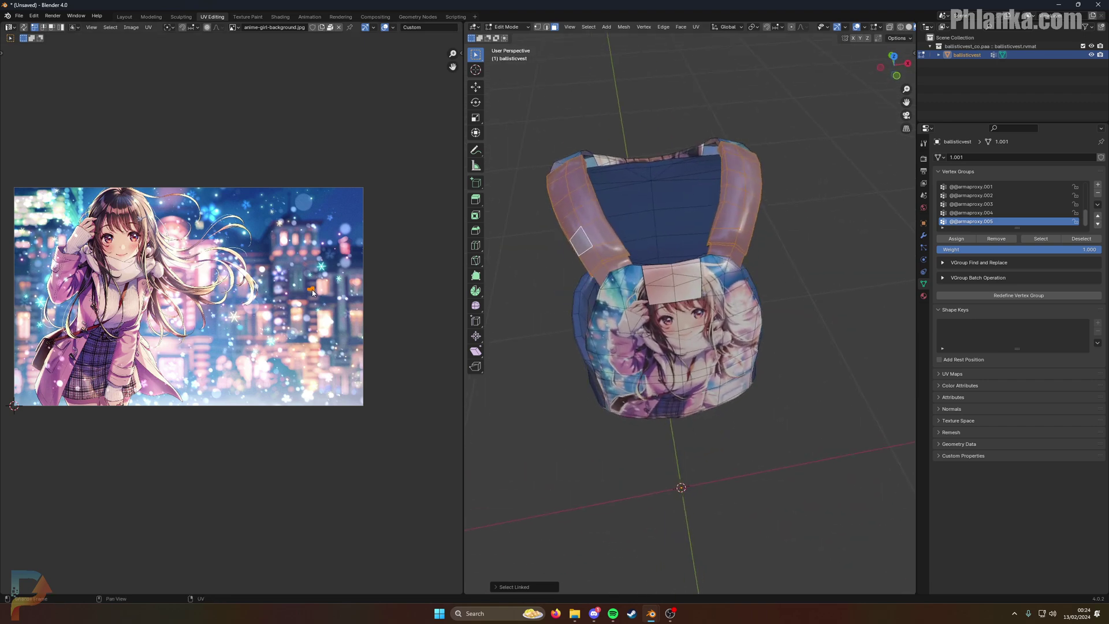
key(s)
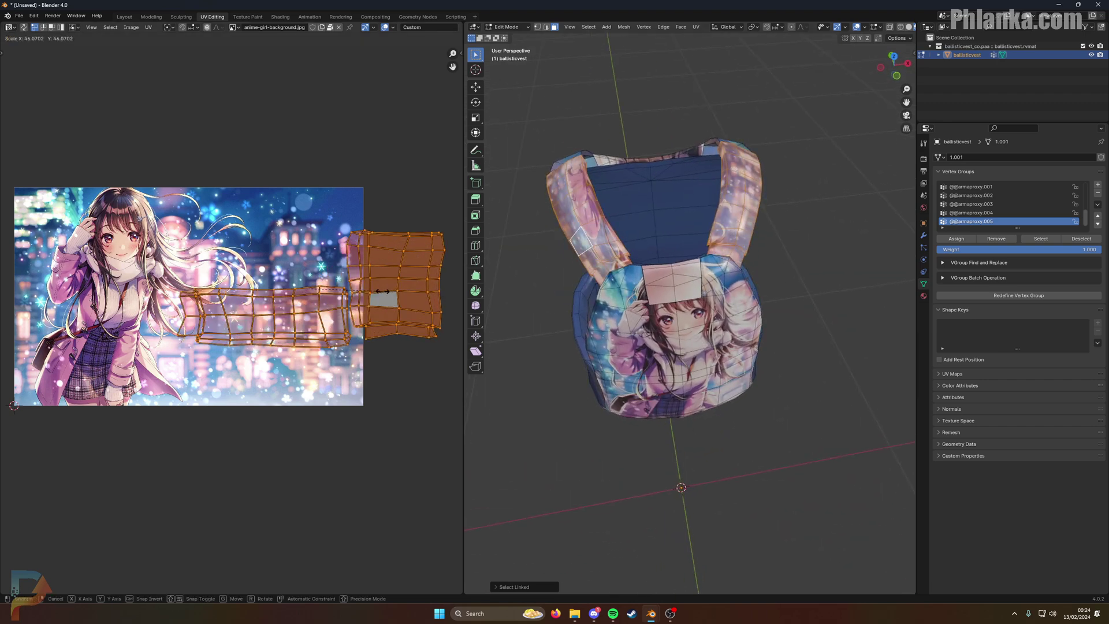
click(381, 292)
key(g)
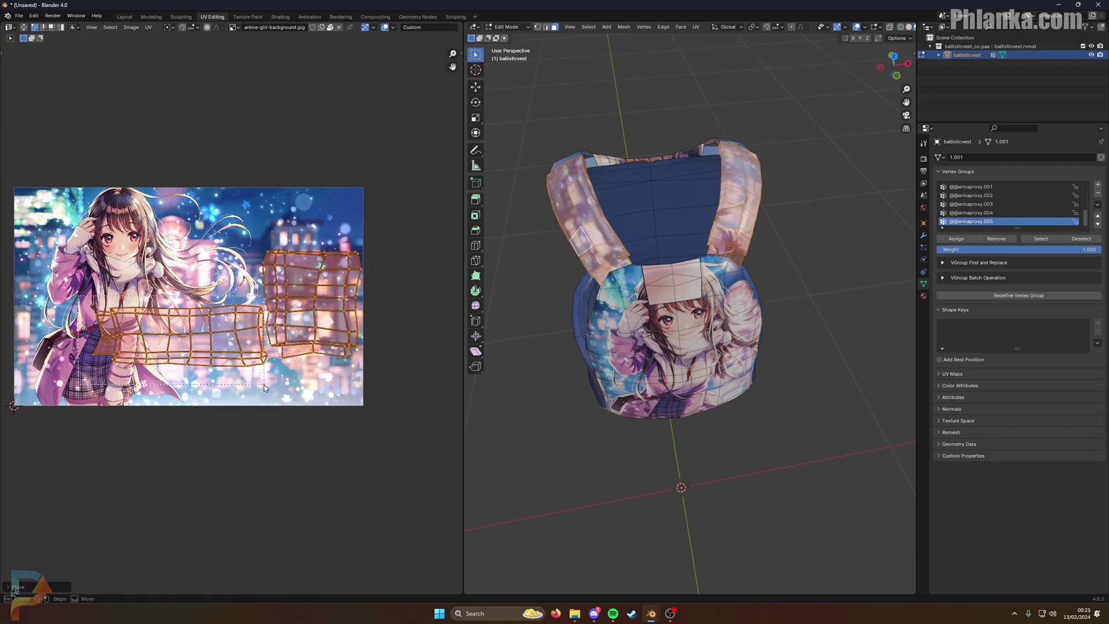
drag(265, 385, 259, 387)
Step: Rotate one strap island upright, squash it vertically and set it beside the other strap
key(alt+a)
scroll(271, 321, up, 3)
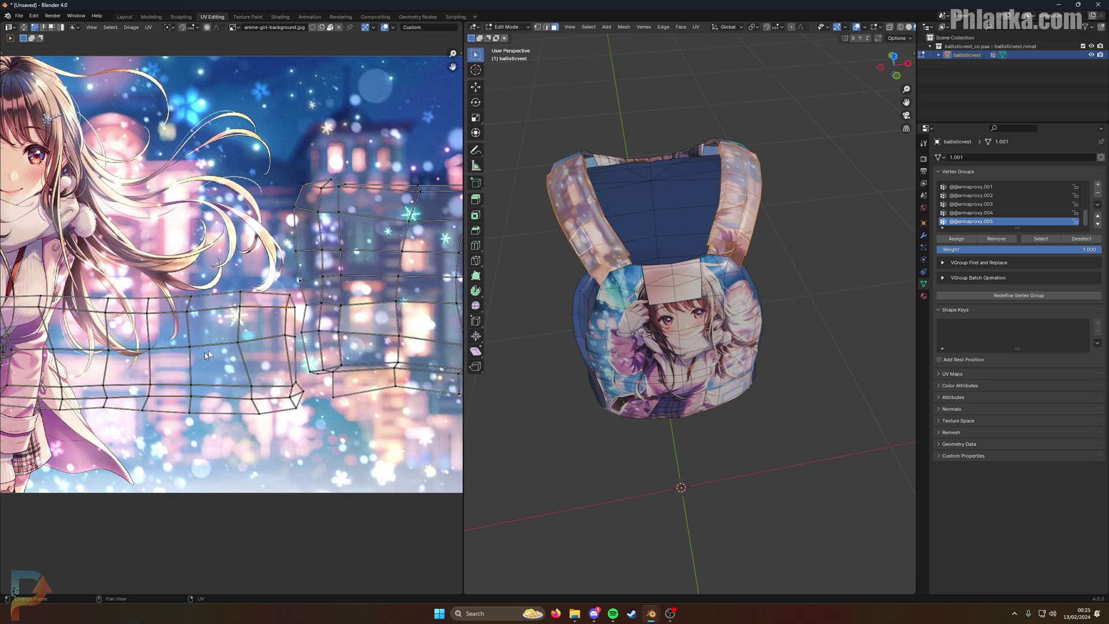
key(l)
key(l)
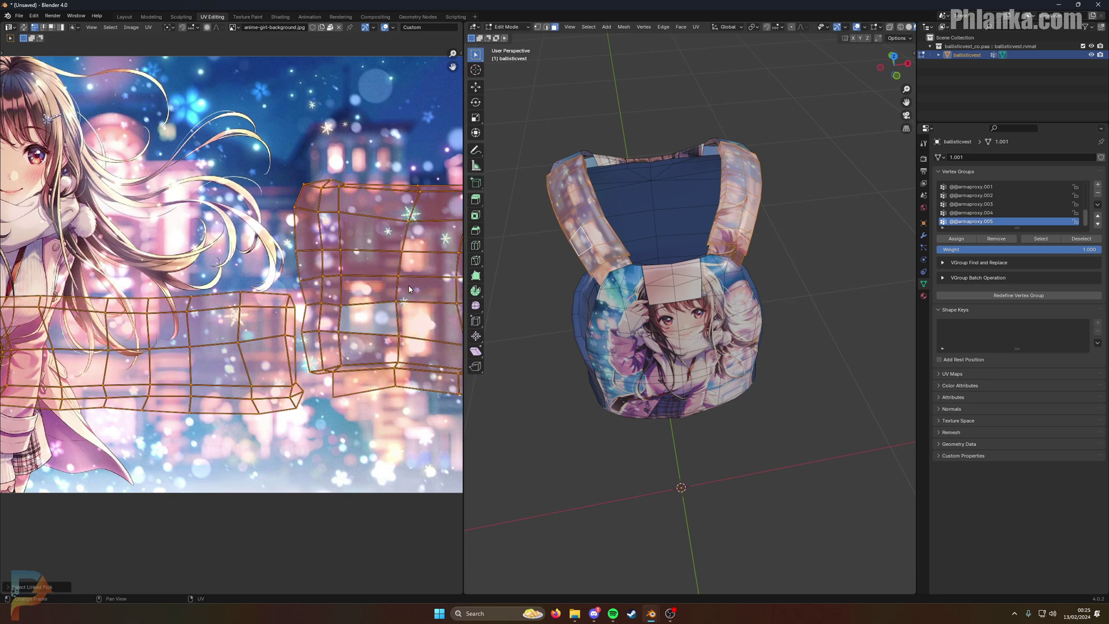
key(alt+a)
key(l)
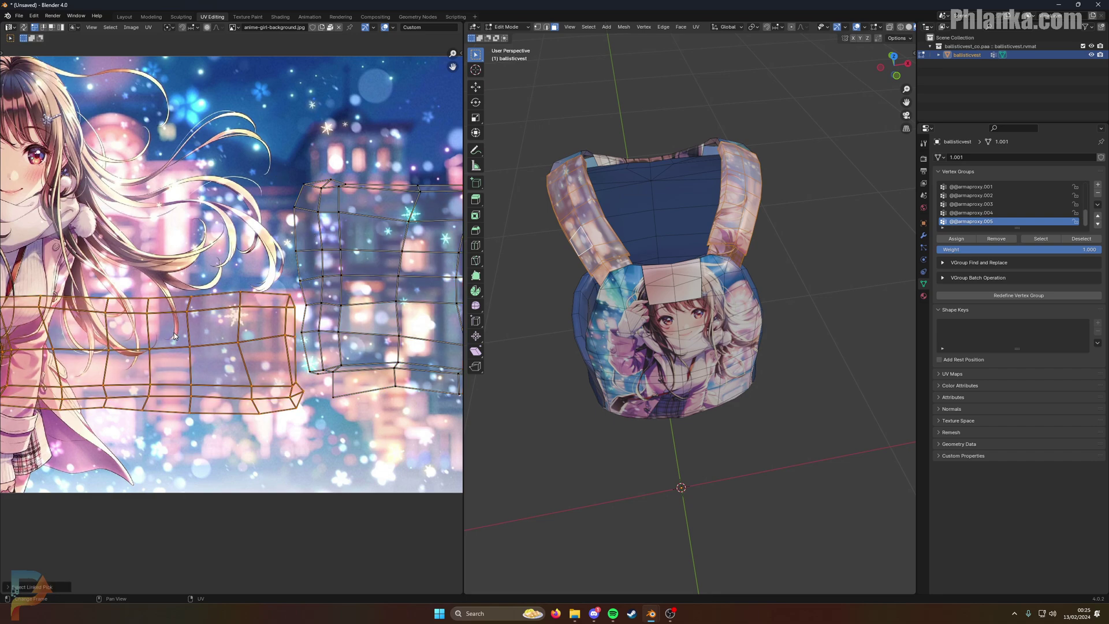
key(r)
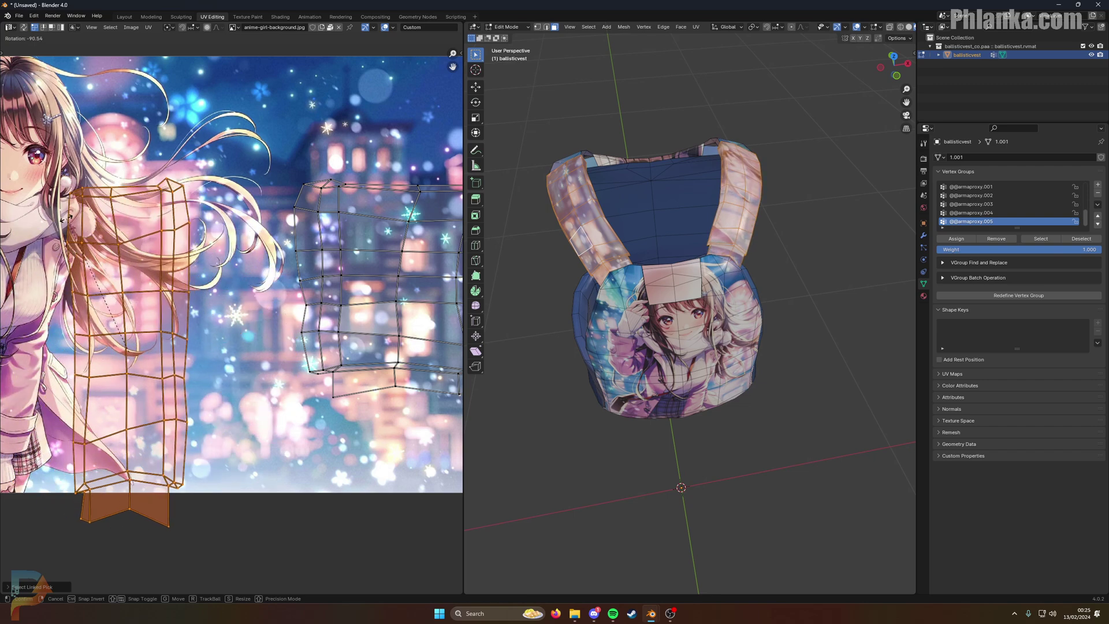
key(g)
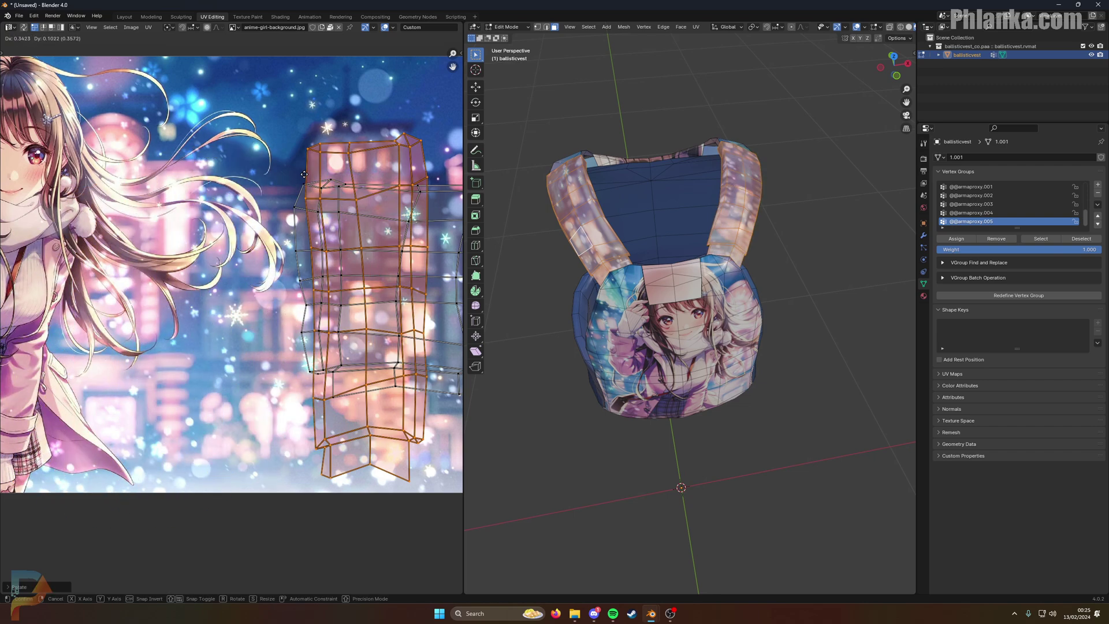
click(154, 180)
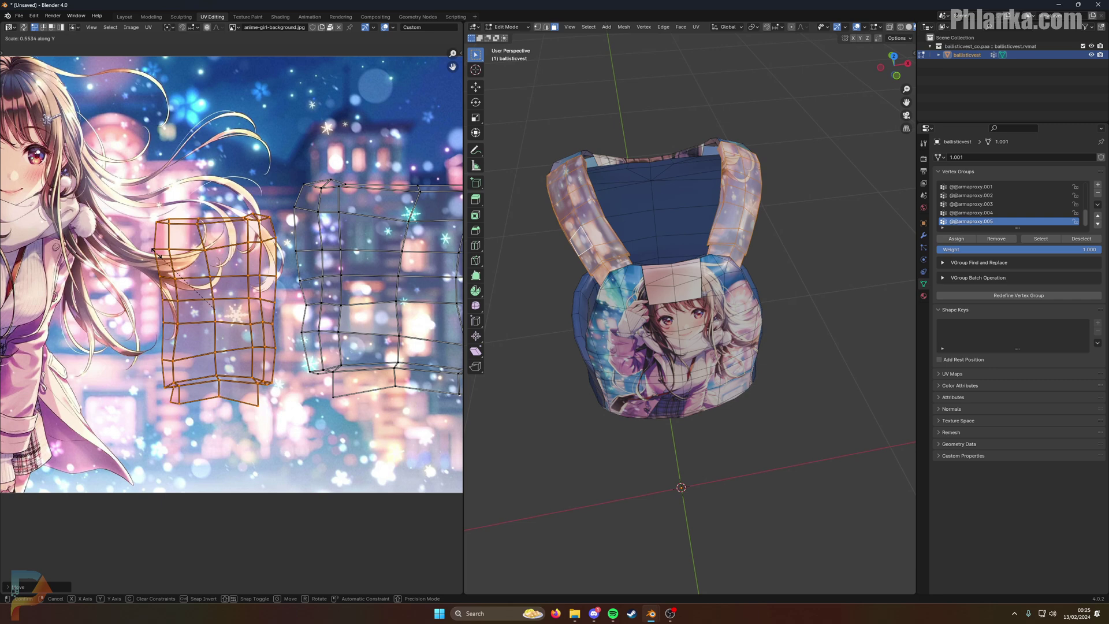
click(157, 254)
key(g)
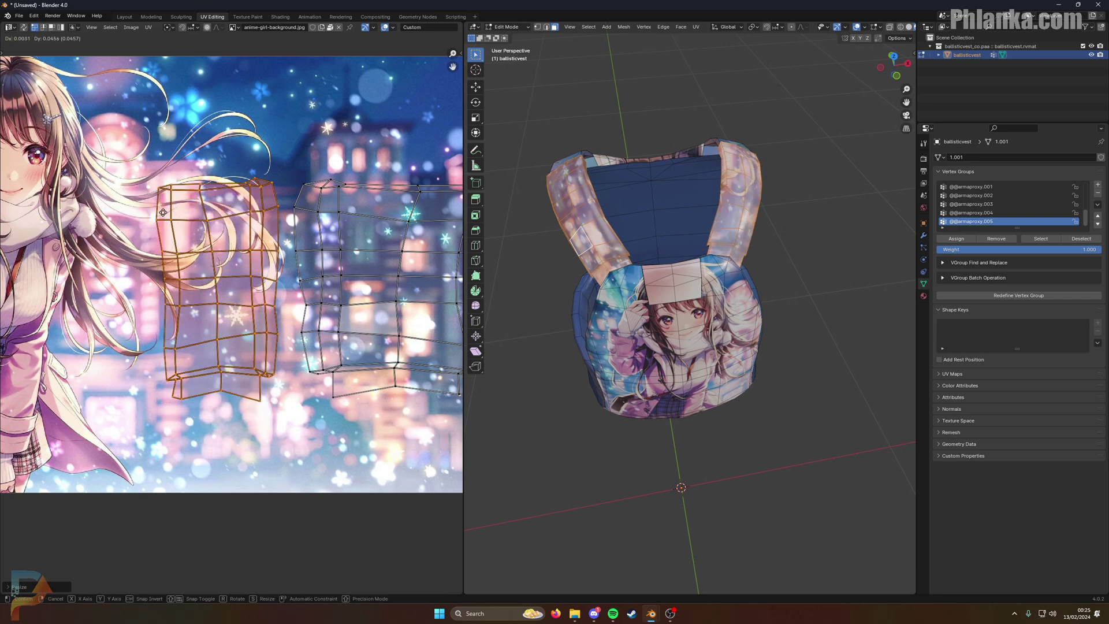
click(338, 216)
middle_drag(374, 247, 271, 236)
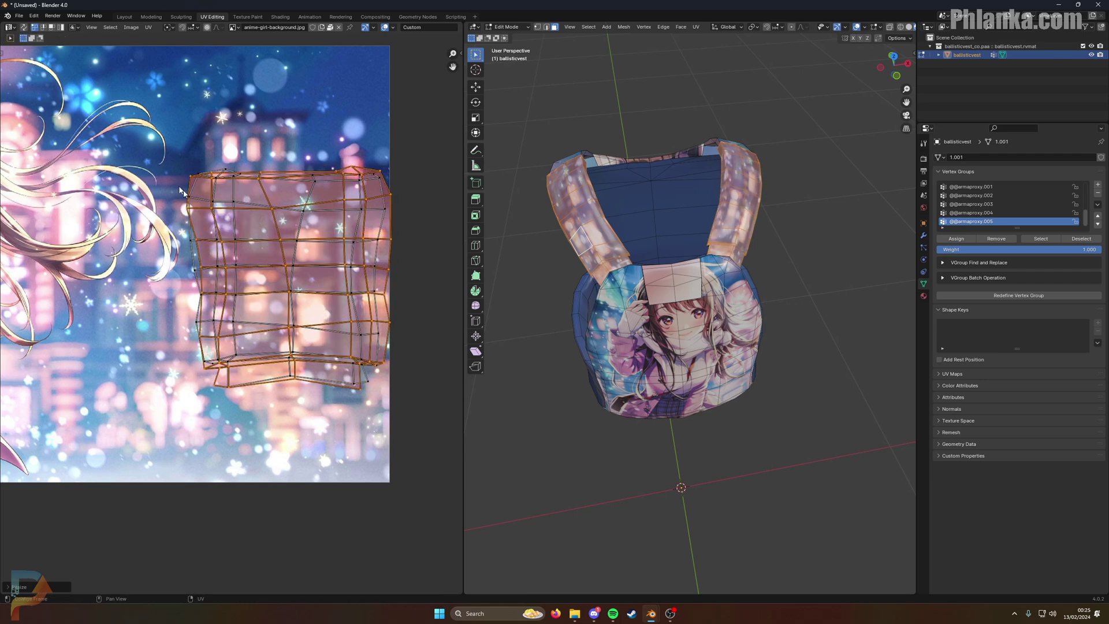
Step: Move the strap UV island onto the girl's head, narrow it horizontally and centre it on her face
drag(144, 121, 421, 428)
scroll(294, 347, down, 3)
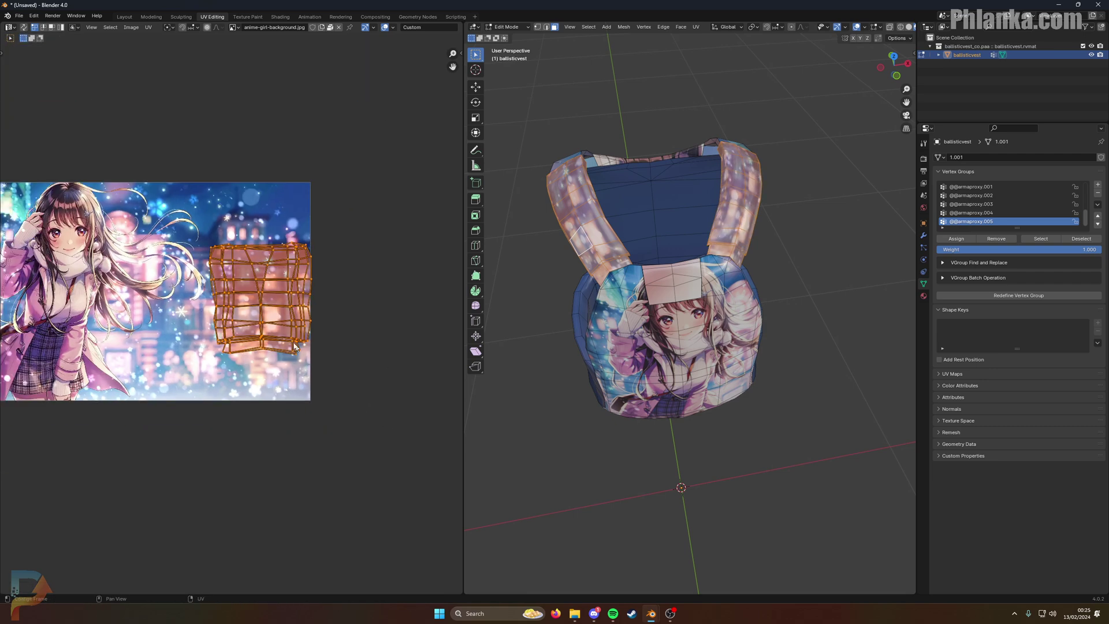
key(g)
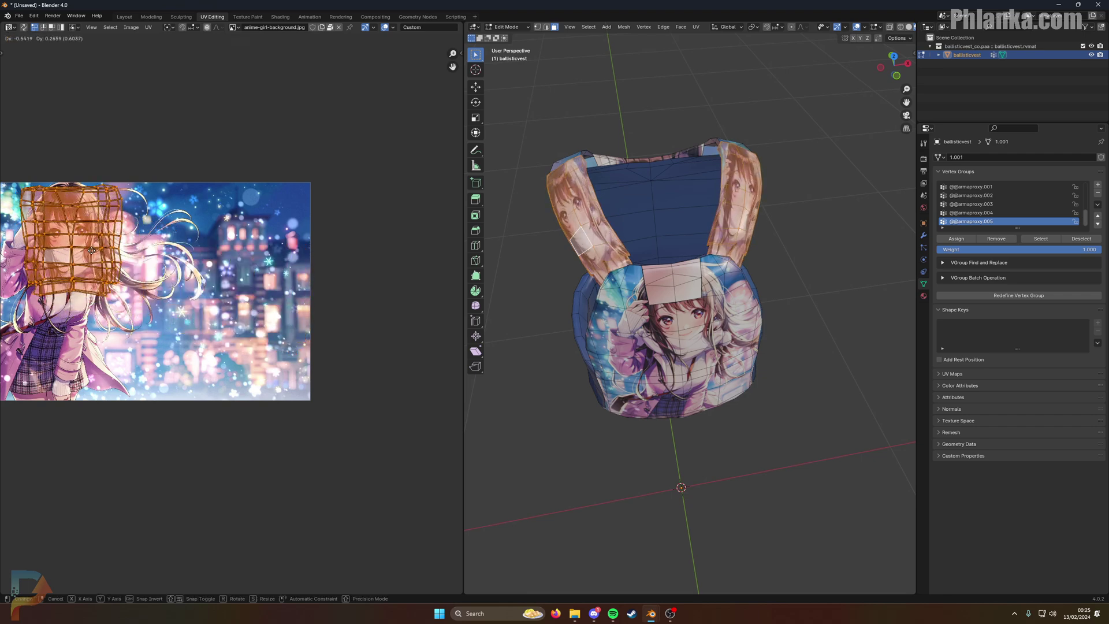
click(84, 252)
scroll(181, 243, up, 3)
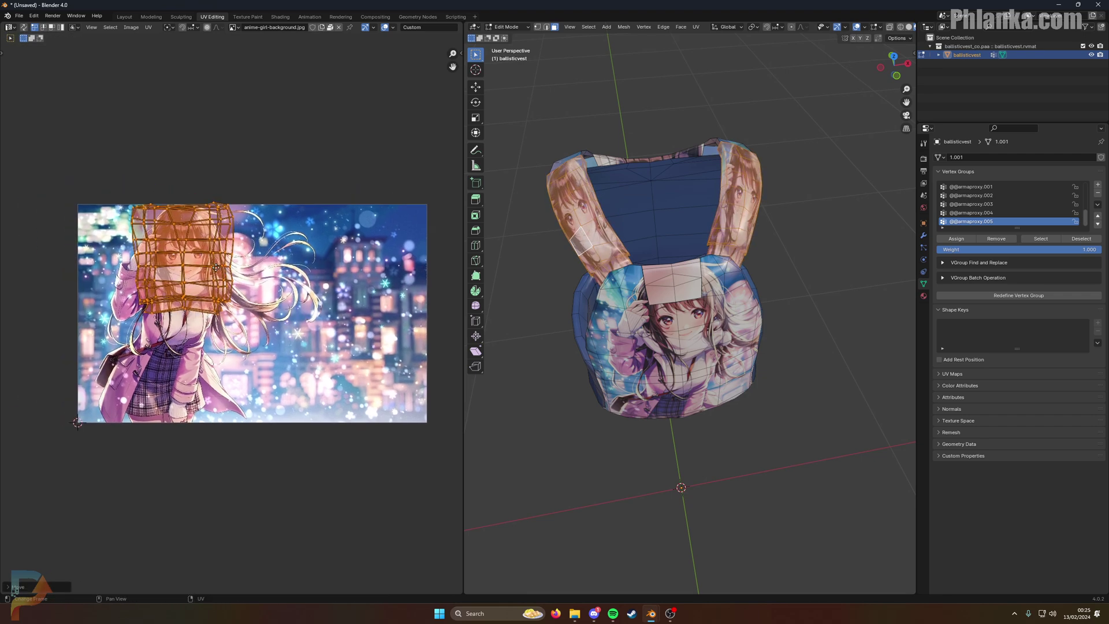
scroll(190, 242, up, 1)
scroll(218, 237, down, 1)
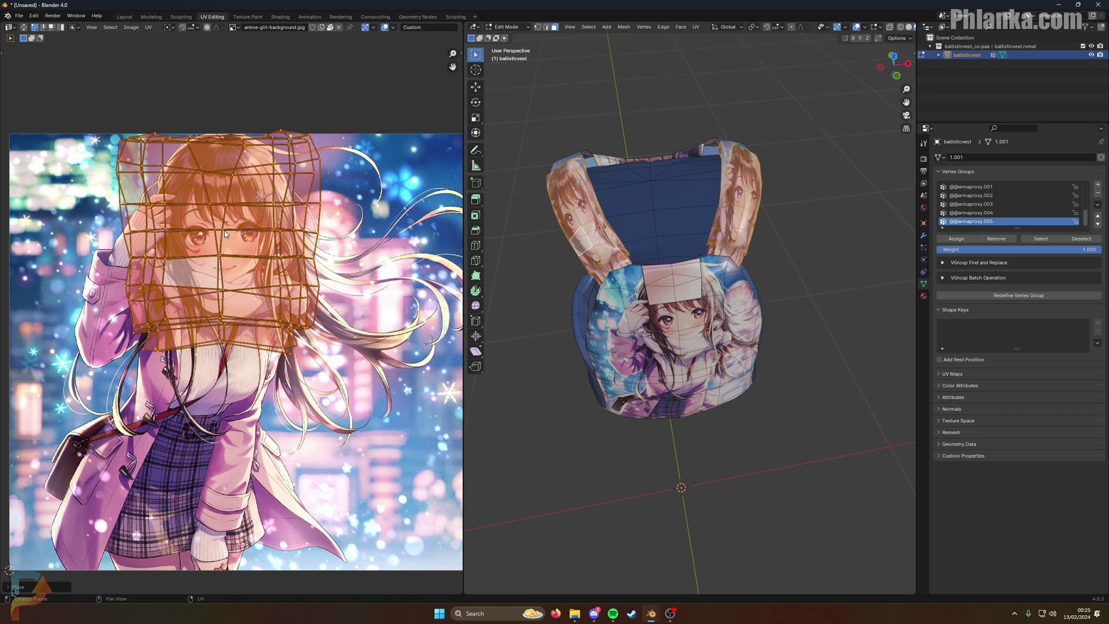
key(x)
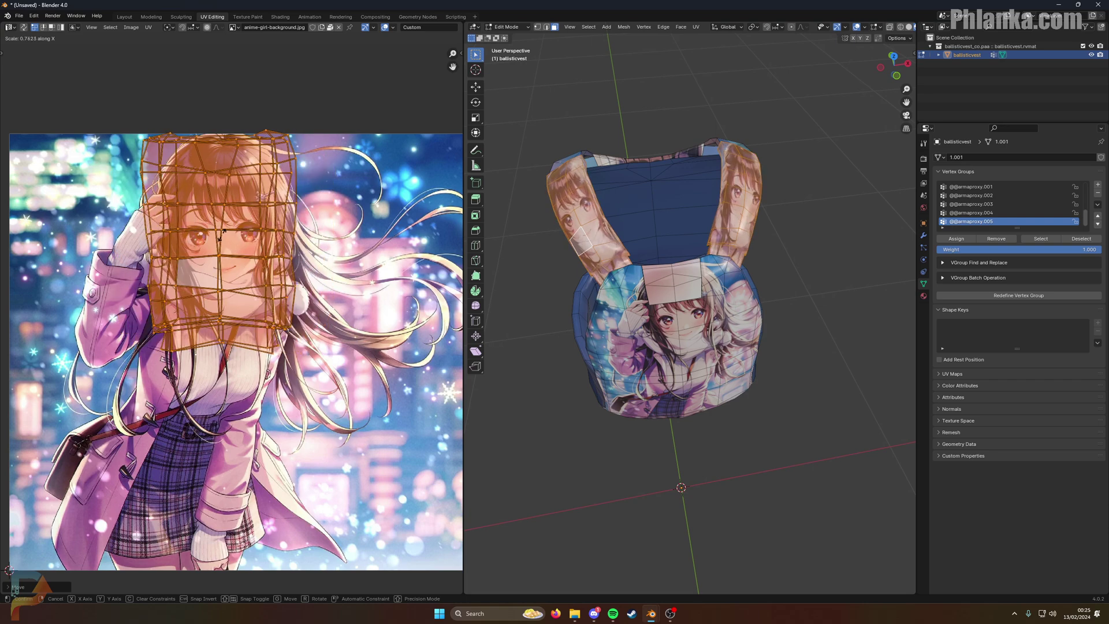
key(g)
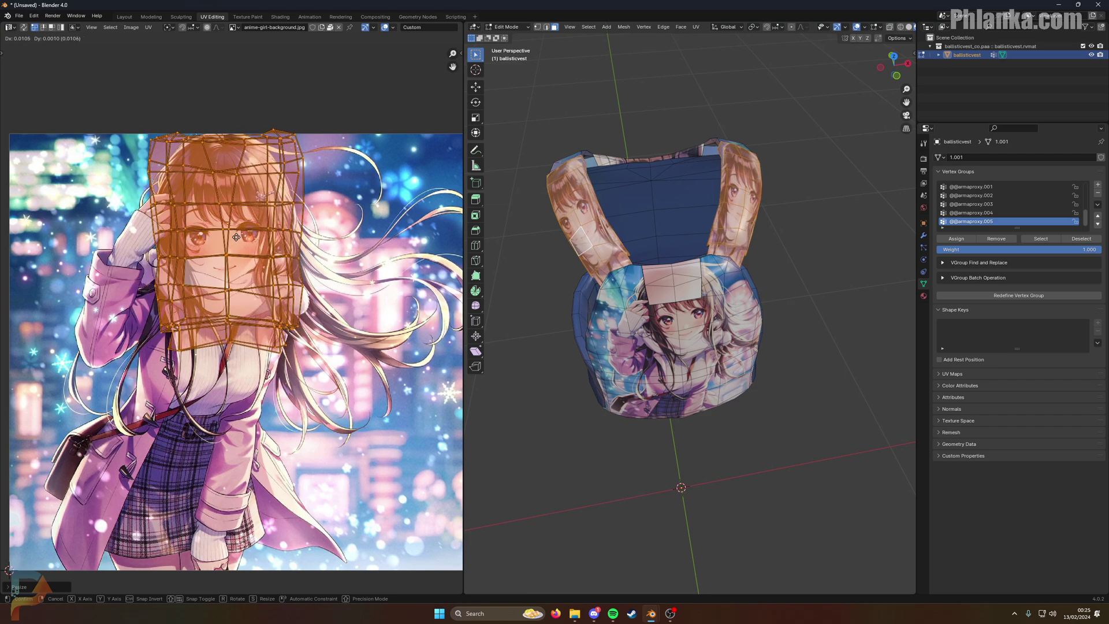
click(239, 235)
Step: Select the square front chest patch with its linked faces
middle_drag(597, 345, 763, 300)
click(855, 297)
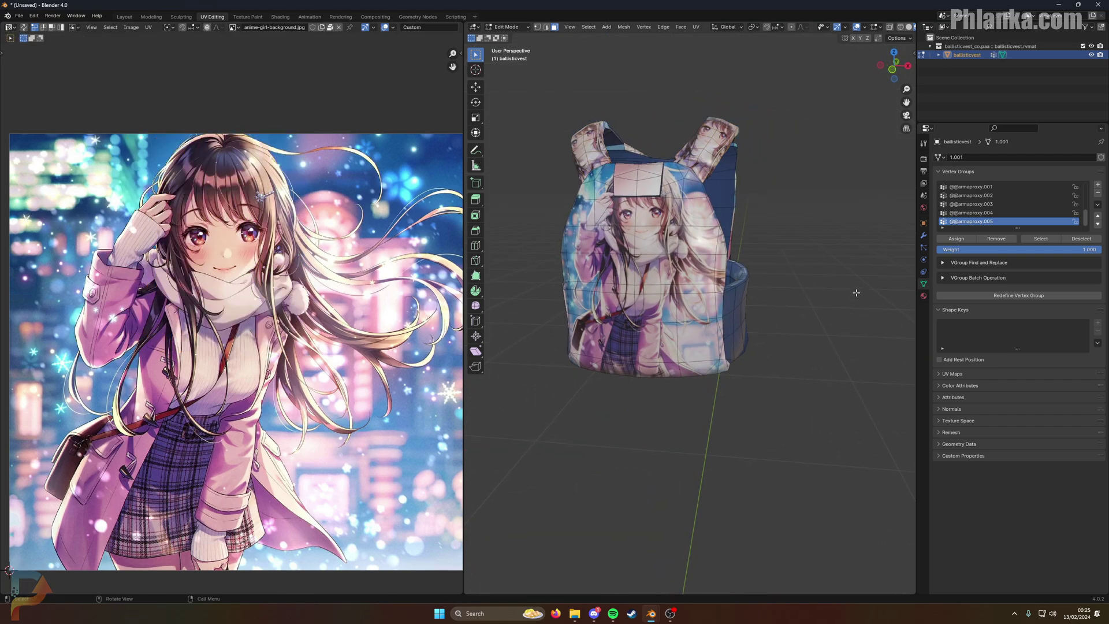
scroll(855, 300, up, 1)
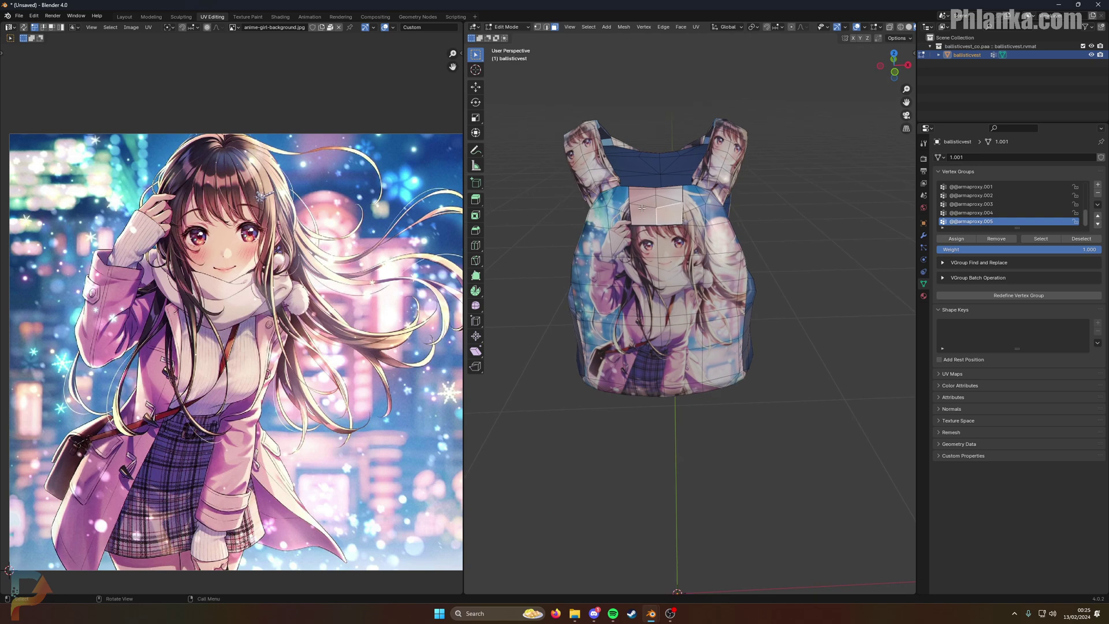
key(ctrl+l)
scroll(354, 348, down, 2)
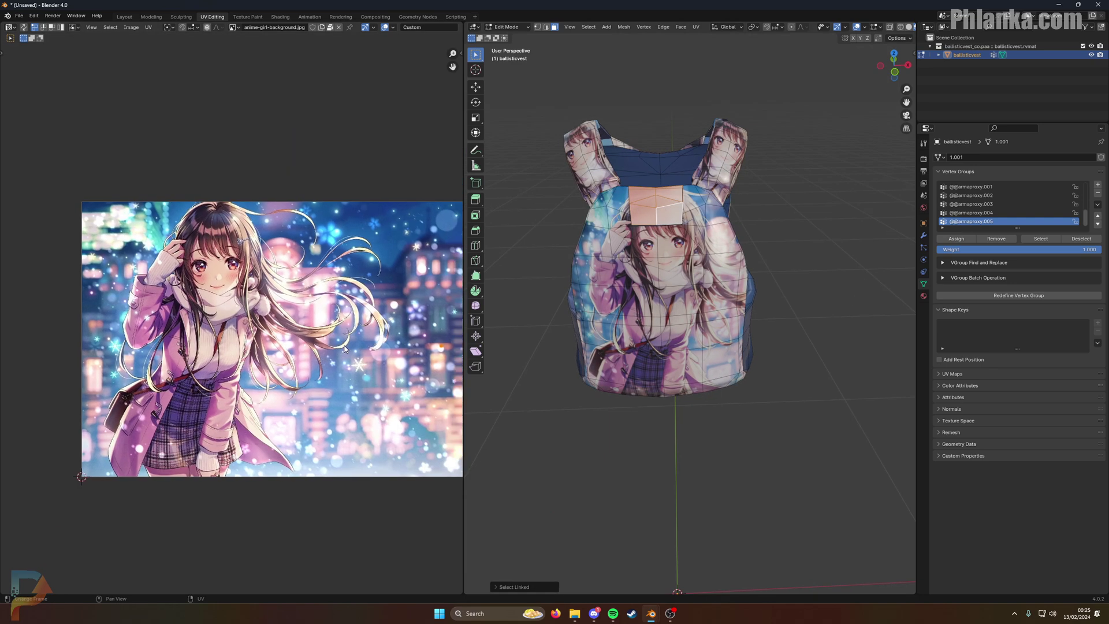
Step: Rescale the chest patch UV island, move it onto the girl's face and rotate it
key(s)
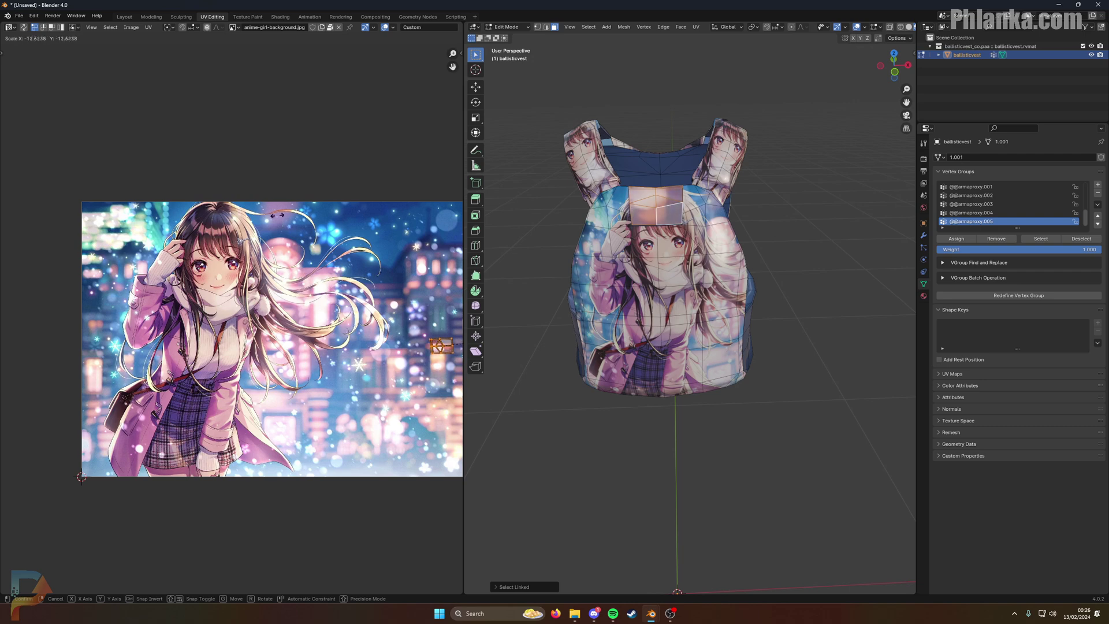
click(101, 283)
key(g)
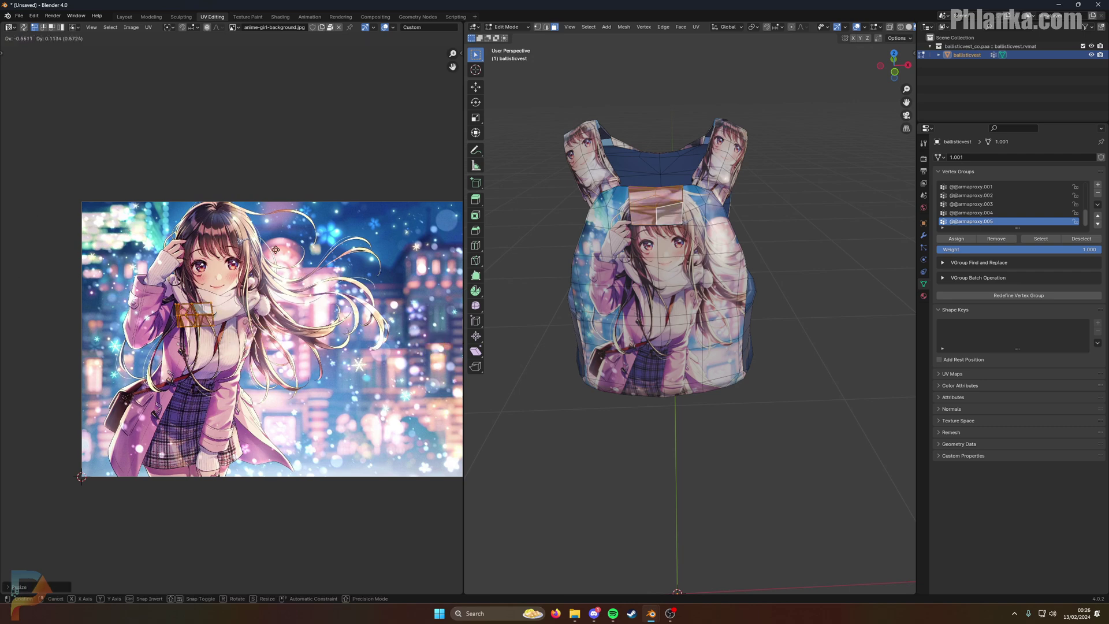
click(313, 236)
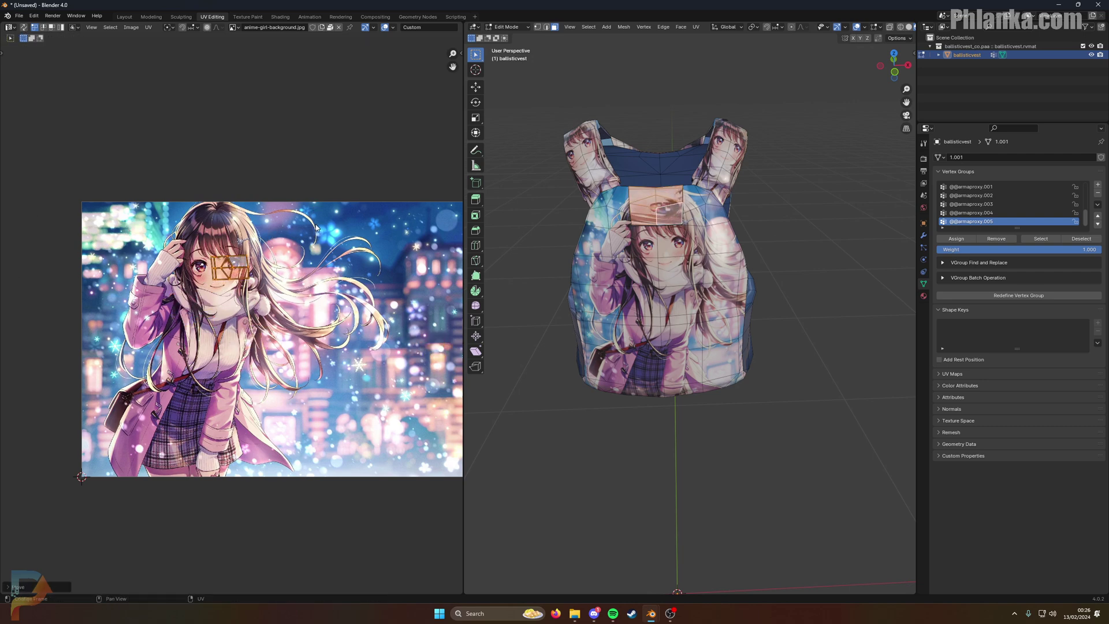
key(r)
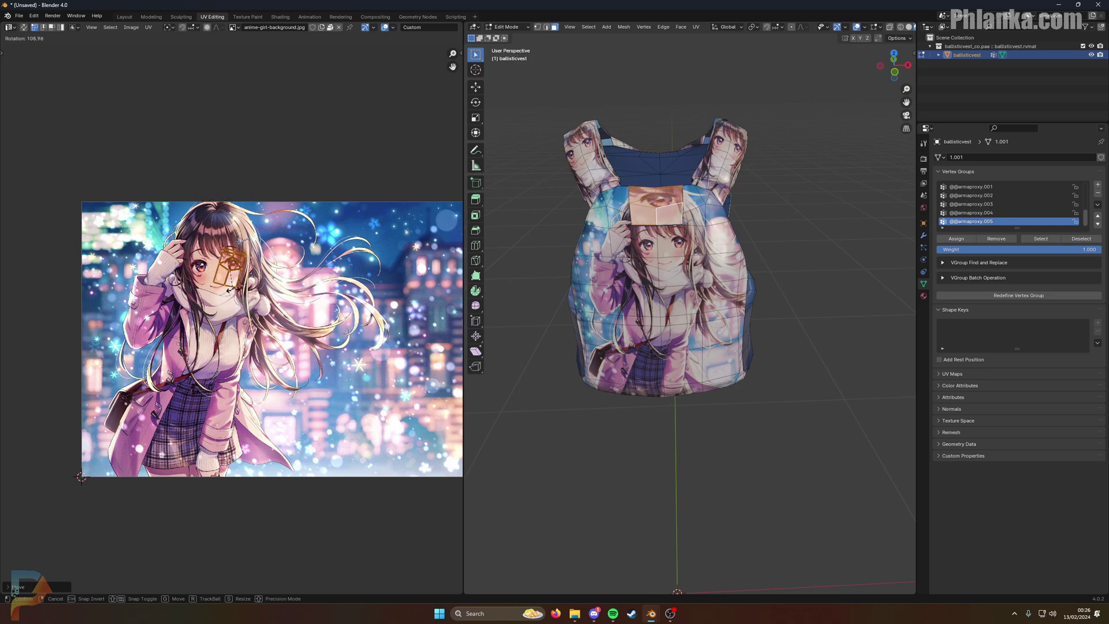
click(237, 292)
Step: Shrink the patch island and nudge it over the girl's eye
key(s)
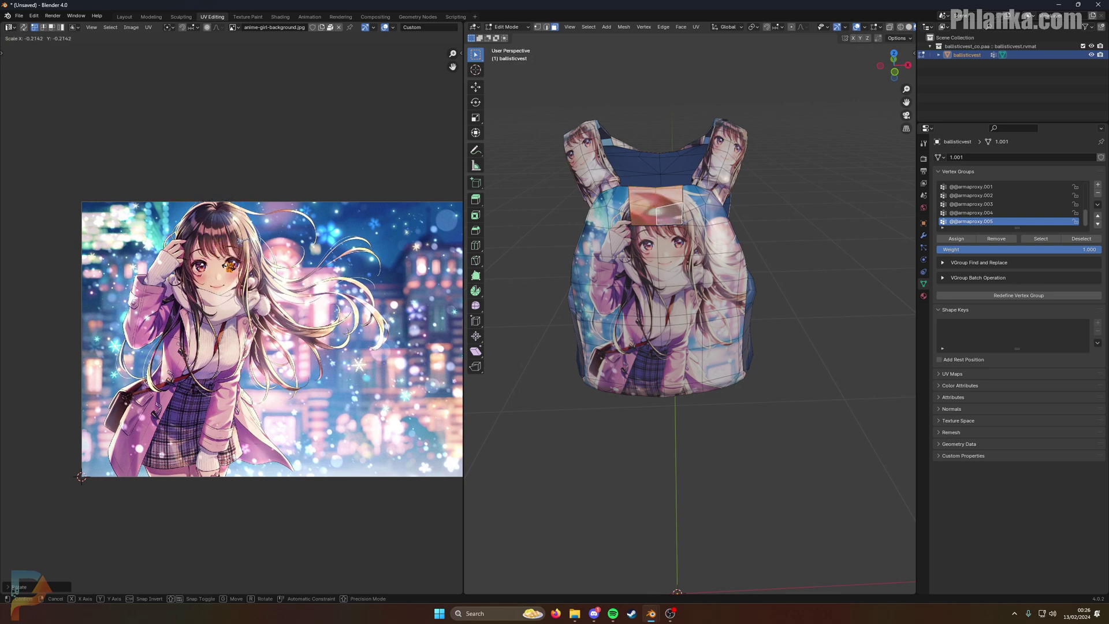
click(232, 263)
key(g)
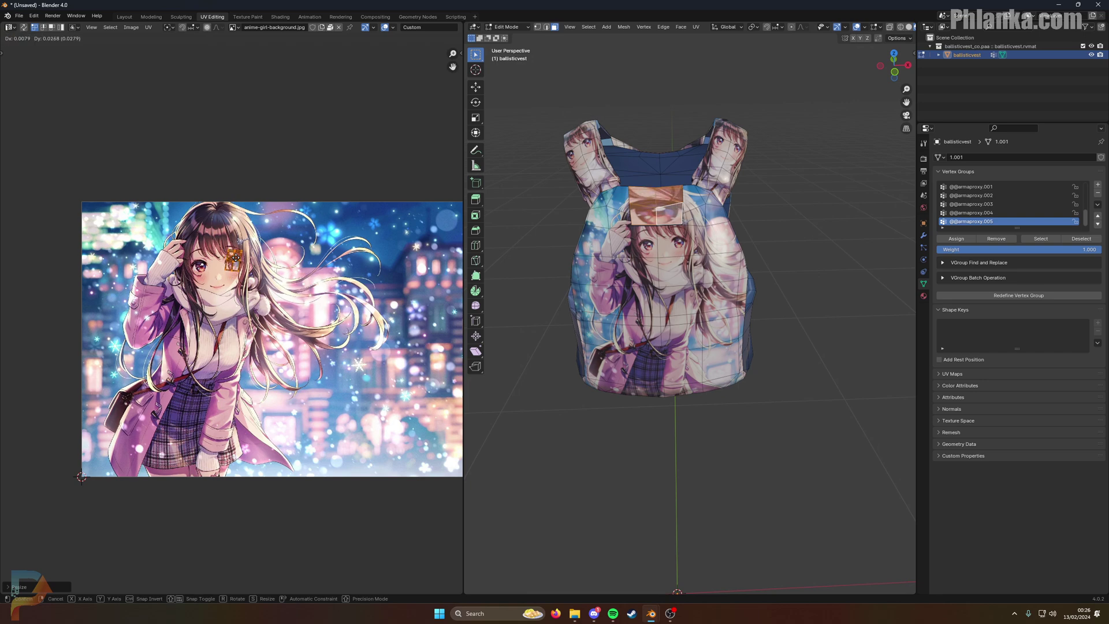
click(236, 262)
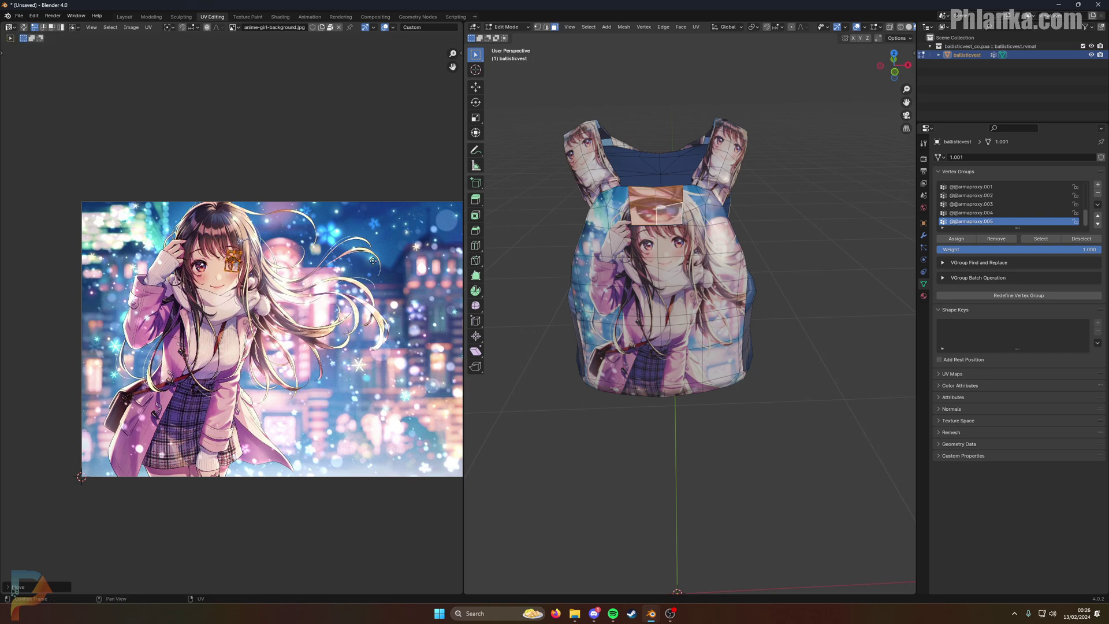
middle_drag(373, 260, 357, 257)
key(g)
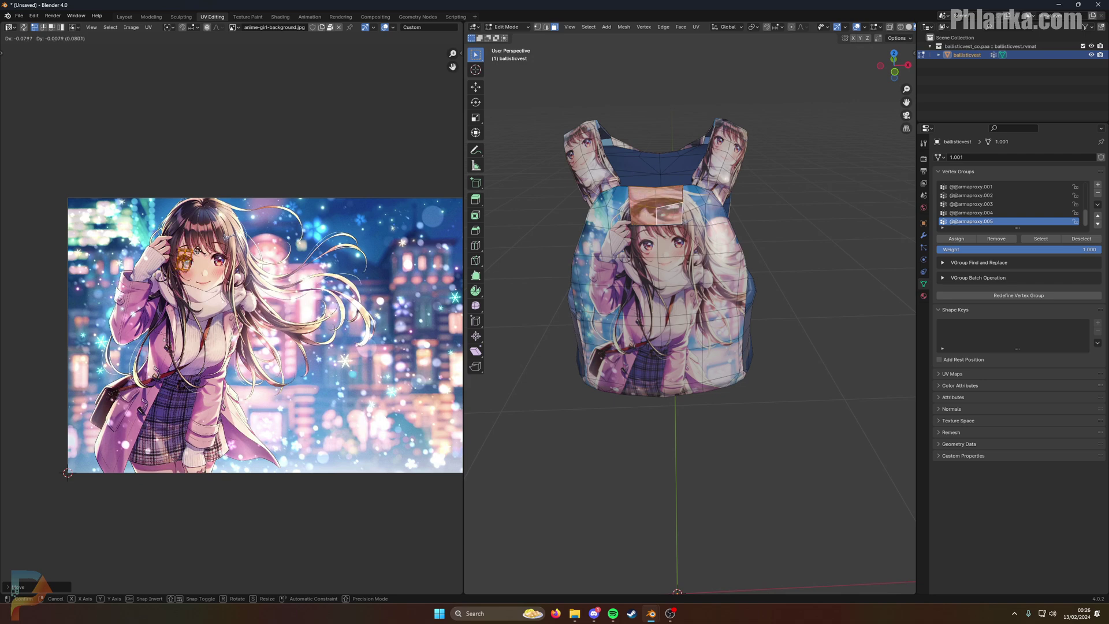
click(234, 253)
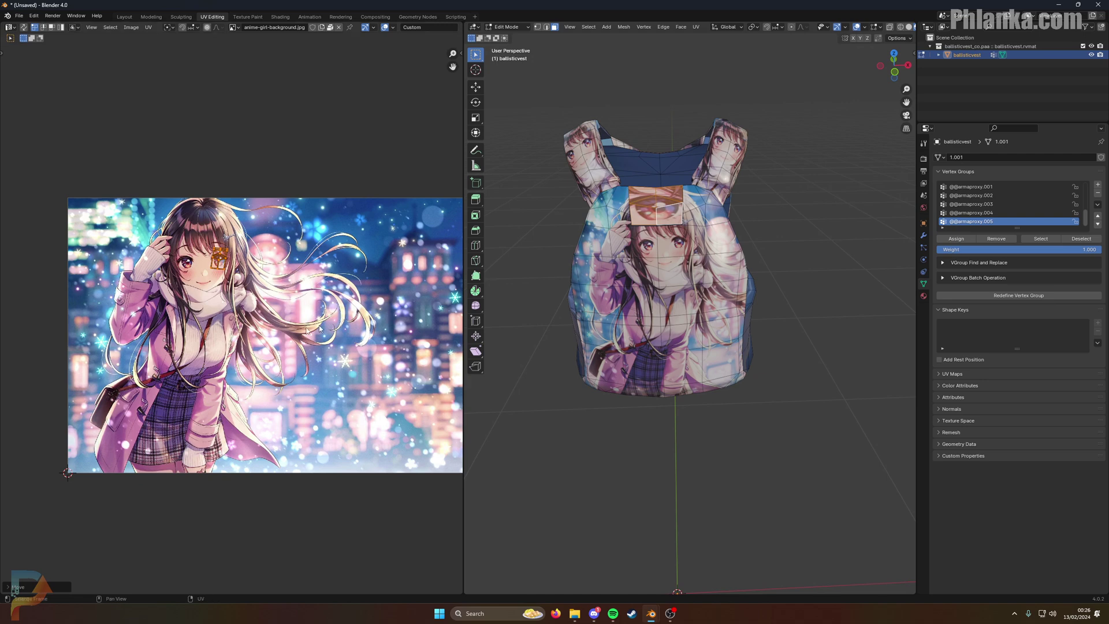
middle_drag(805, 264, 512, 173)
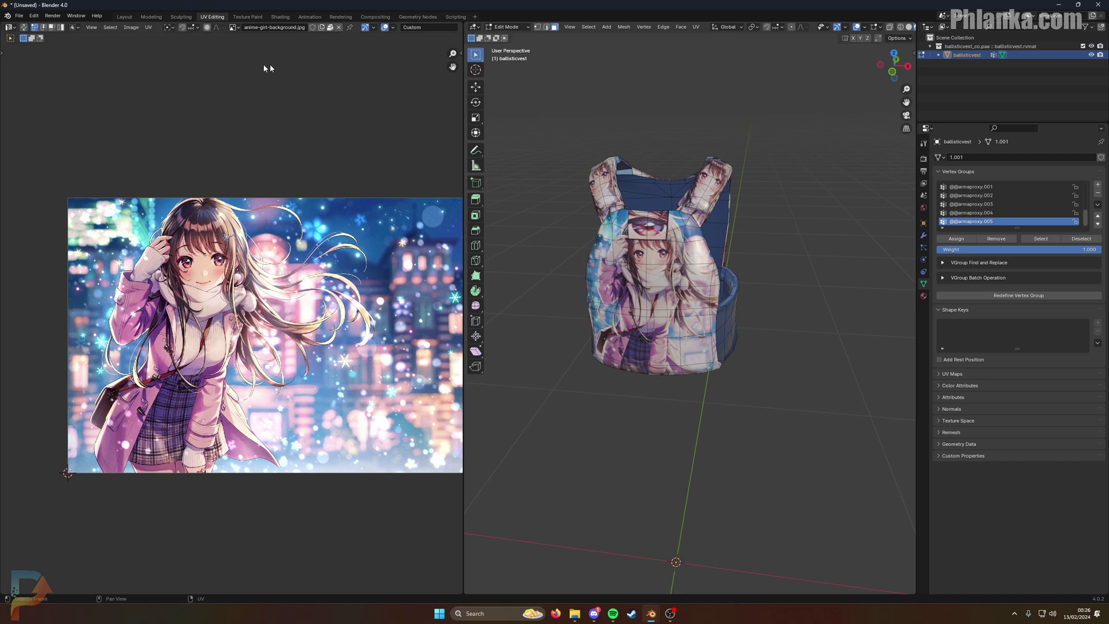
Step: In the Shading workspace, link the image Color to Roughness and set Metallic to 1.000
click(280, 16)
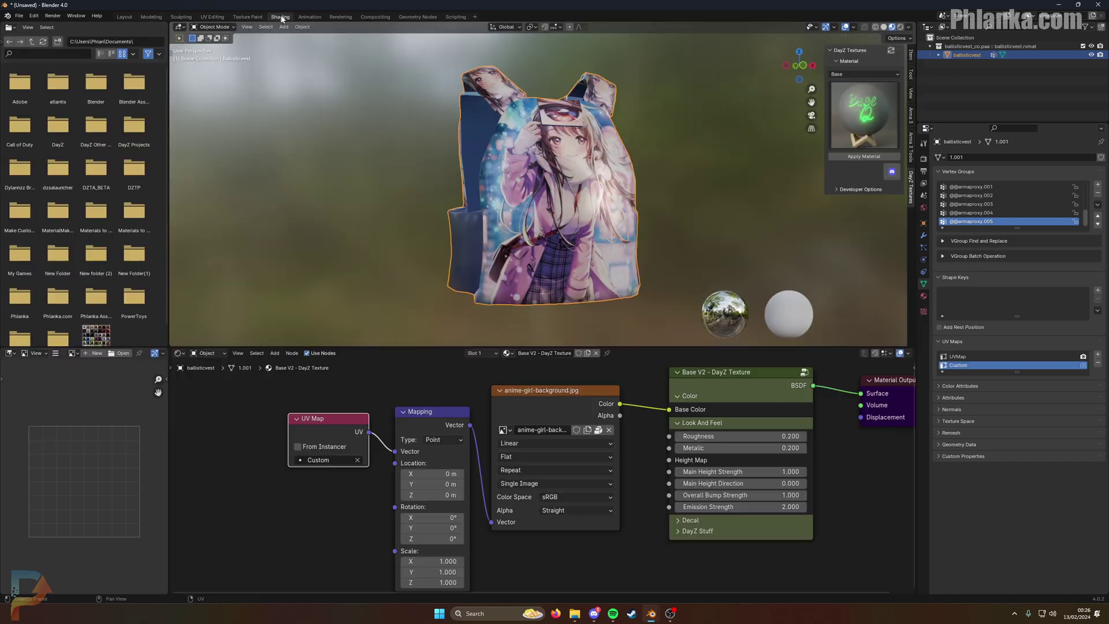
scroll(636, 160, up, 2)
middle_drag(636, 159, 543, 184)
scroll(620, 158, up, 2)
scroll(588, 181, down, 3)
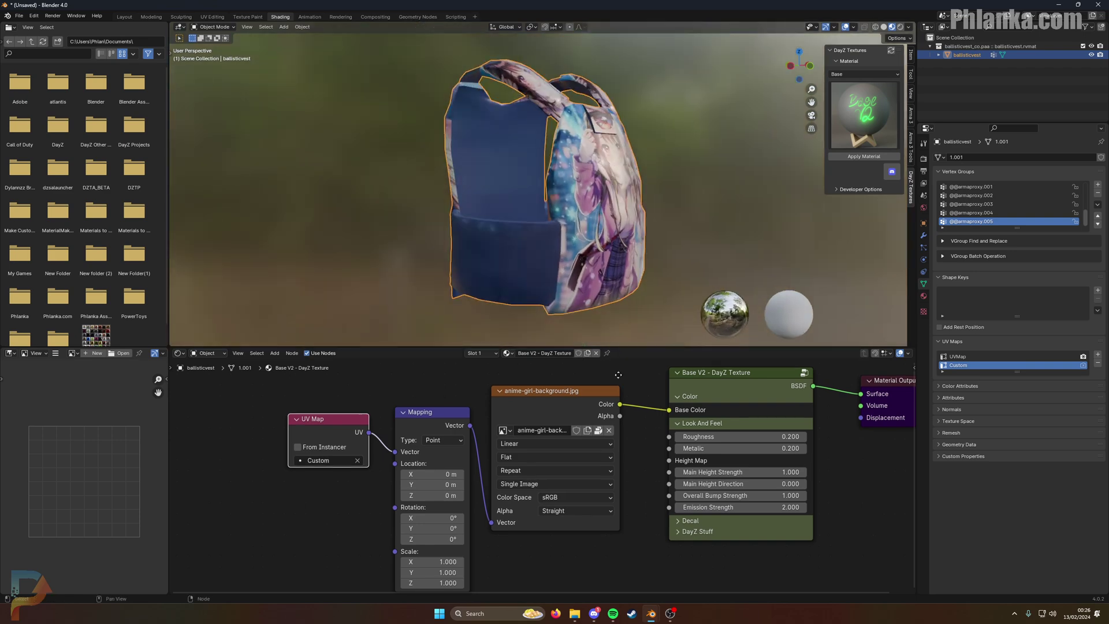
middle_drag(629, 373, 540, 391)
mouse_move(629, 393)
mouse_down()
mouse_move(675, 408)
mouse_move(644, 392)
mouse_up()
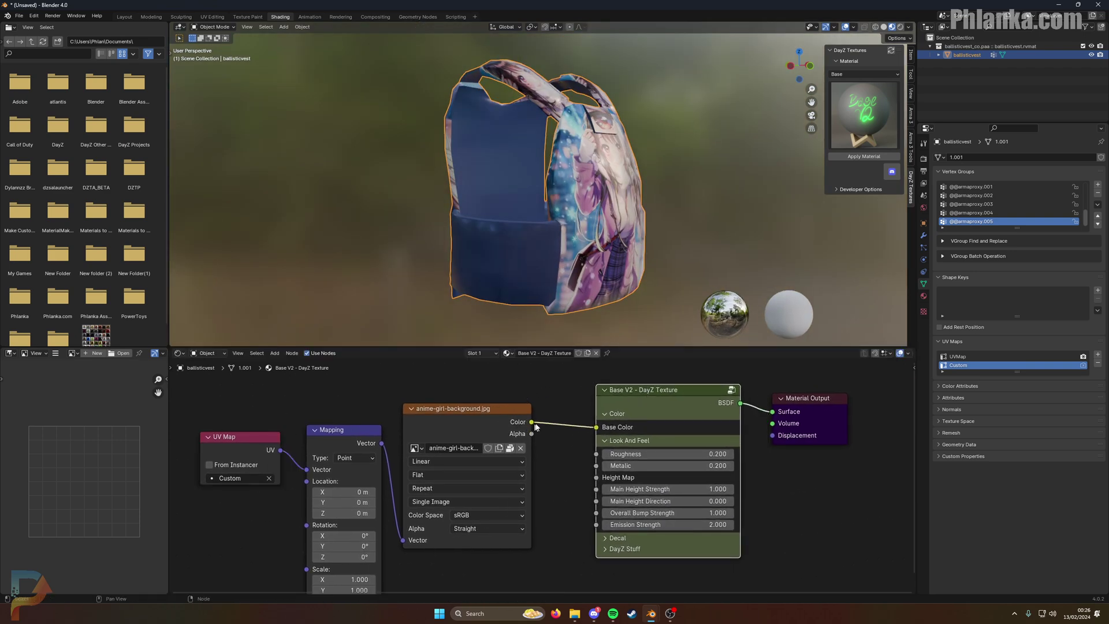
drag(531, 421, 597, 454)
middle_drag(745, 179, 629, 175)
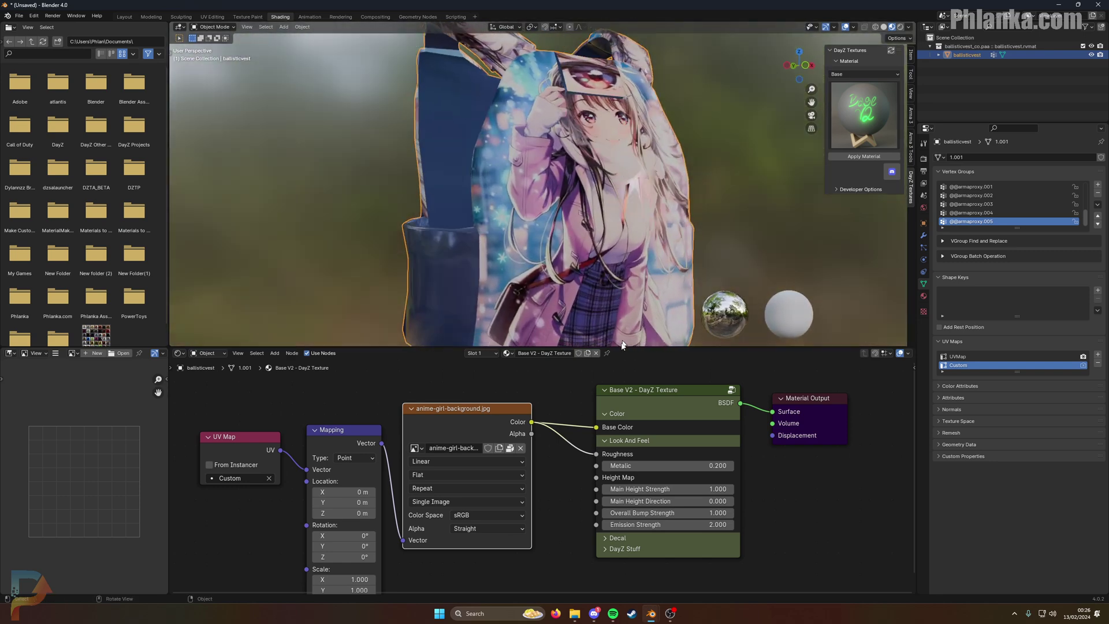
drag(664, 465, 727, 465)
middle_drag(641, 248, 612, 254)
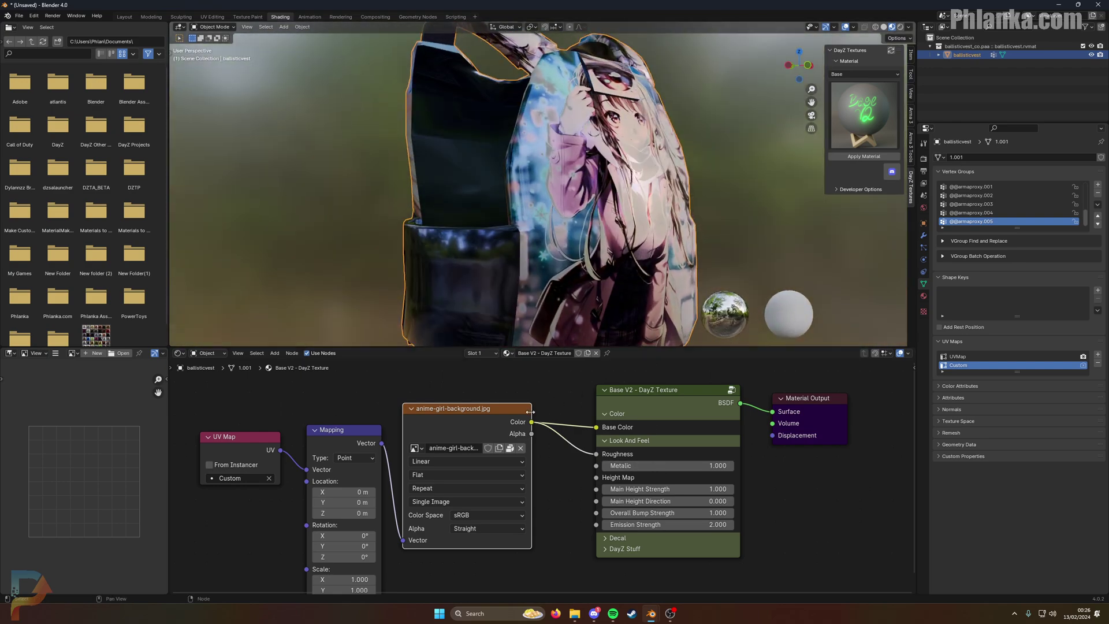
Step: Link the image Color to Height Map, with Main Height Strength 0.010 and Overall Bump Strength 0.210
drag(531, 422, 597, 477)
scroll(601, 479, up, 2)
middle_drag(664, 494, 582, 453)
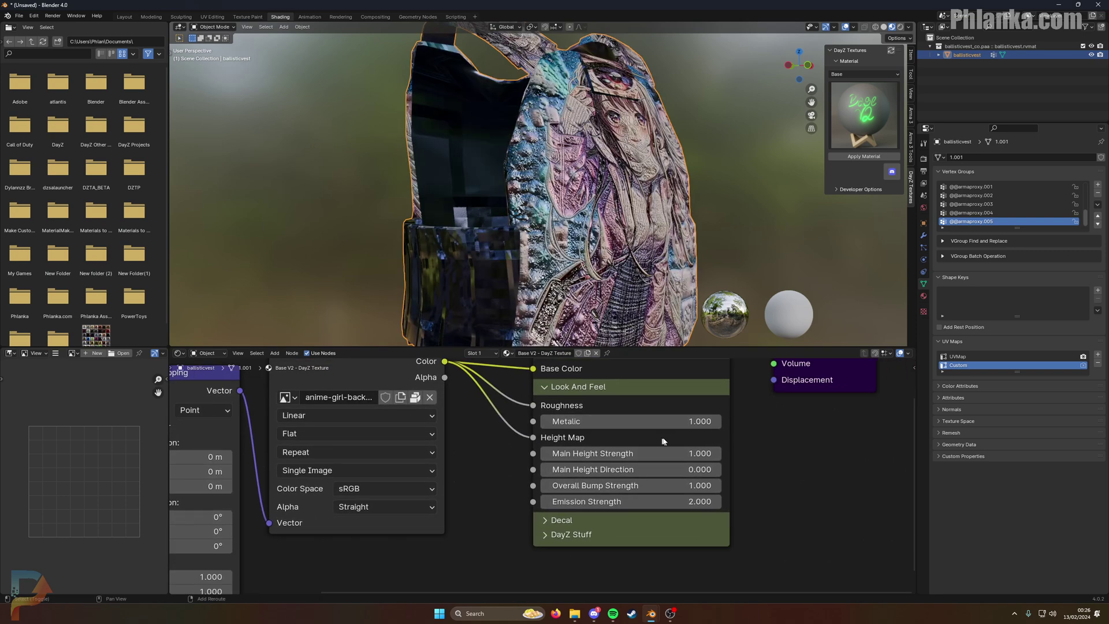
drag(583, 454, 679, 447)
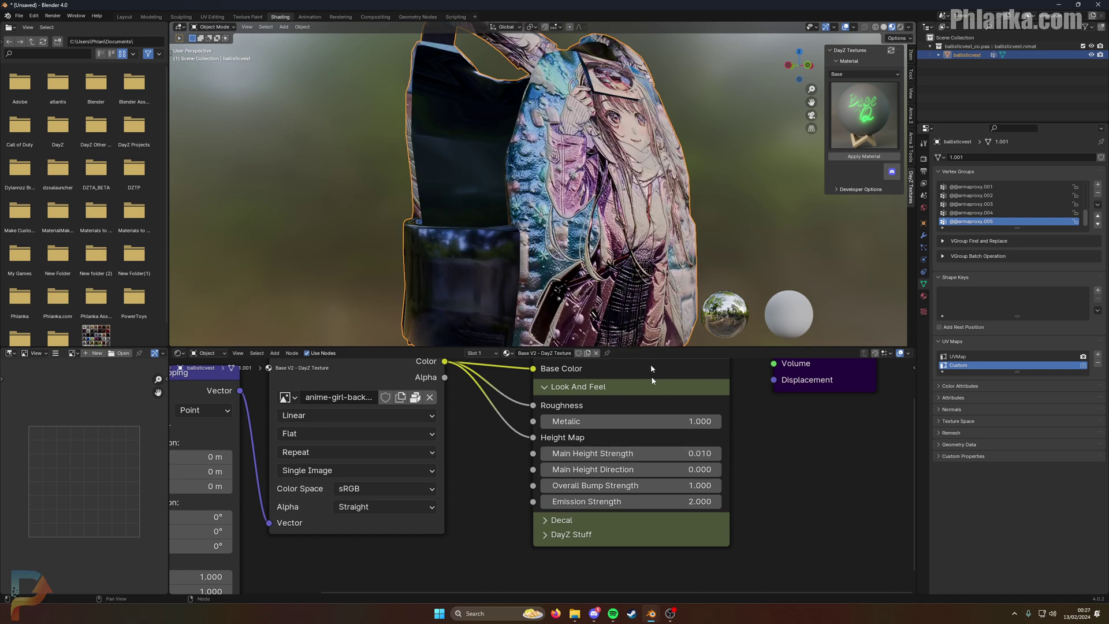
drag(673, 487, 624, 486)
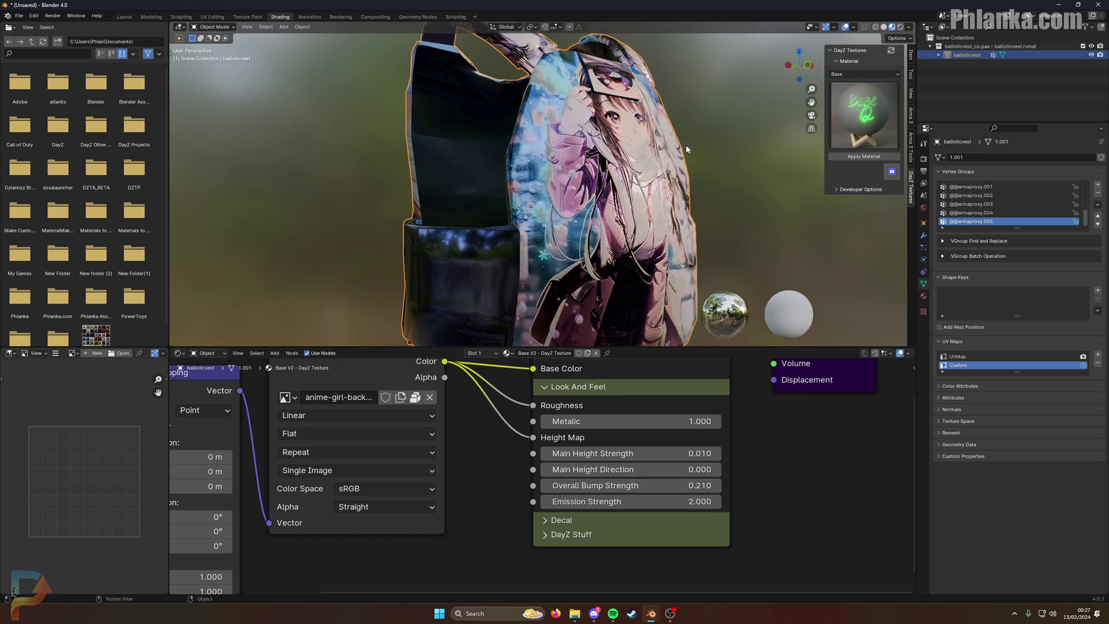
scroll(664, 152, up, 4)
middle_drag(641, 160, 296, 152)
scroll(646, 173, down, 4)
scroll(427, 139, up, 4)
scroll(427, 139, down, 5)
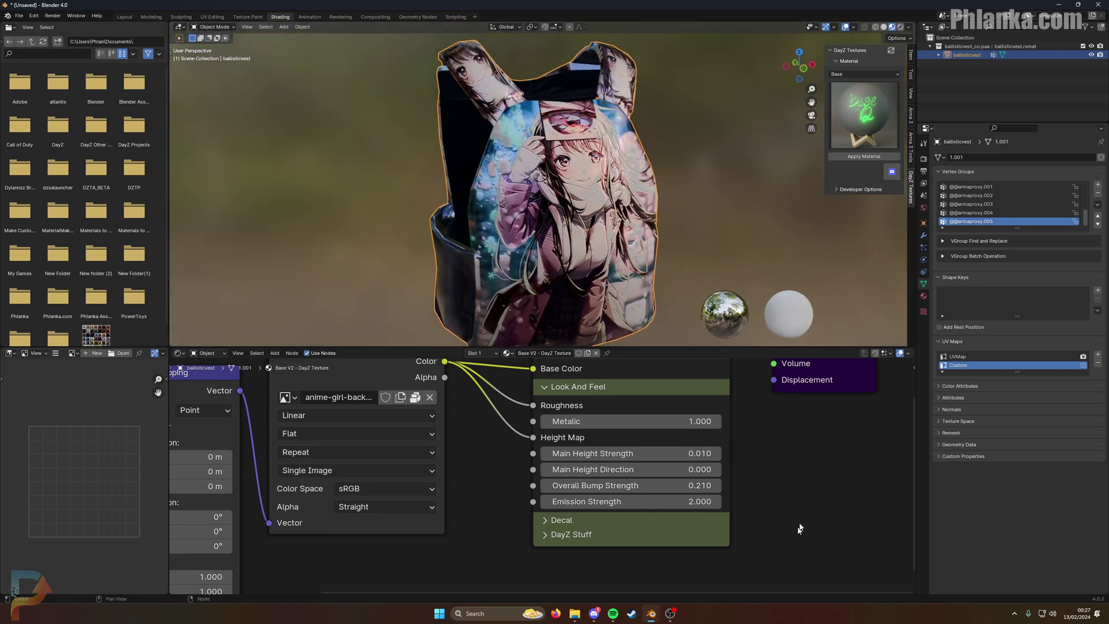
Step: Make UVMap the active UV map in the UV Maps list
click(957, 358)
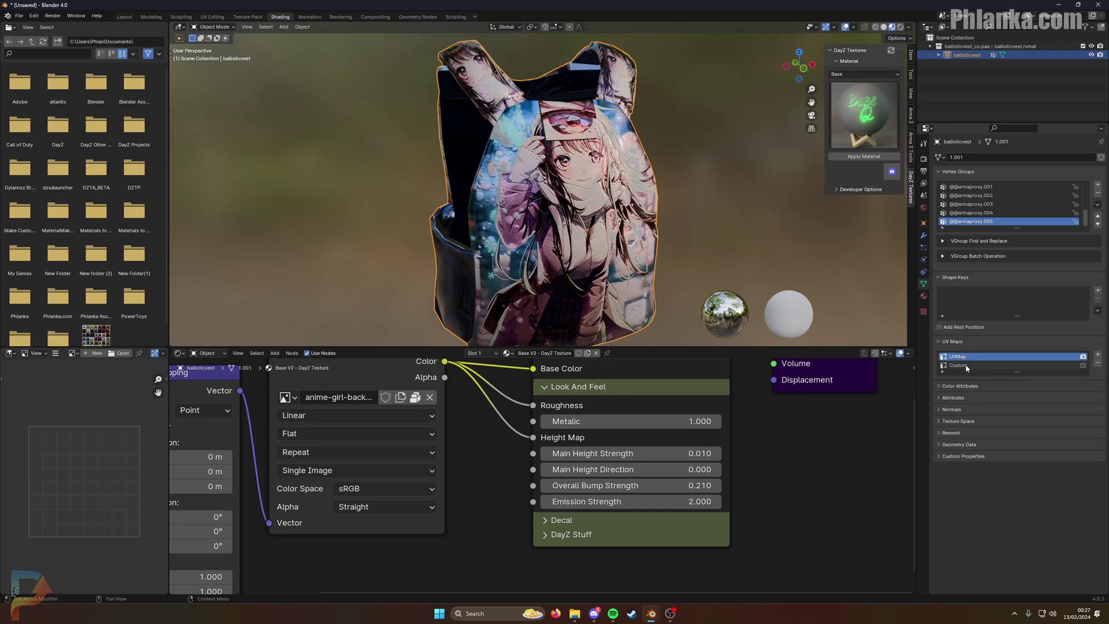
click(969, 365)
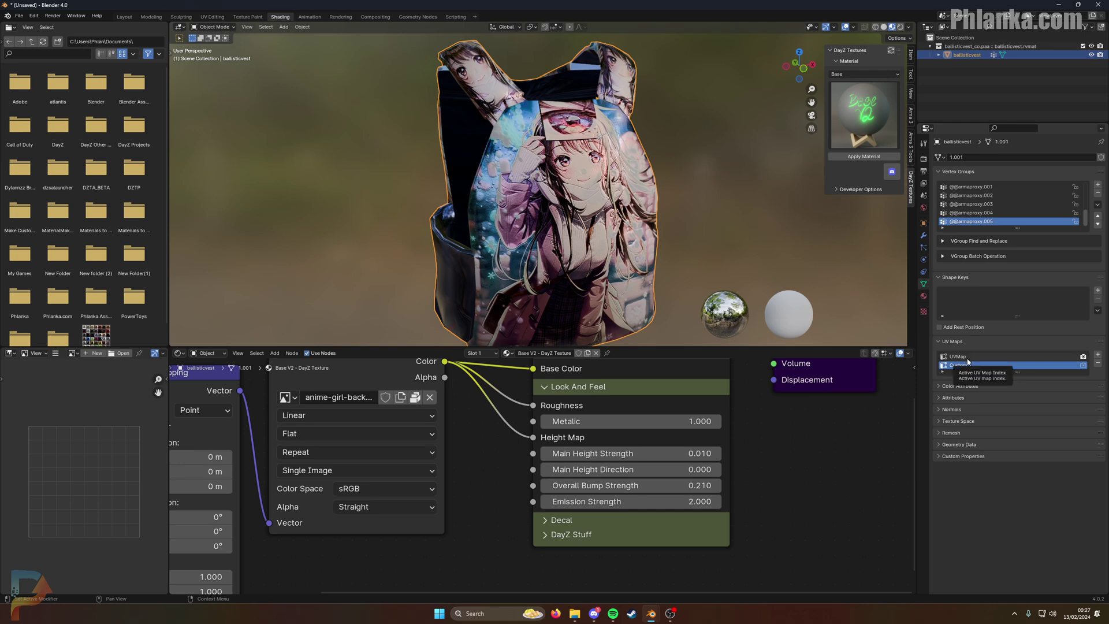
click(967, 358)
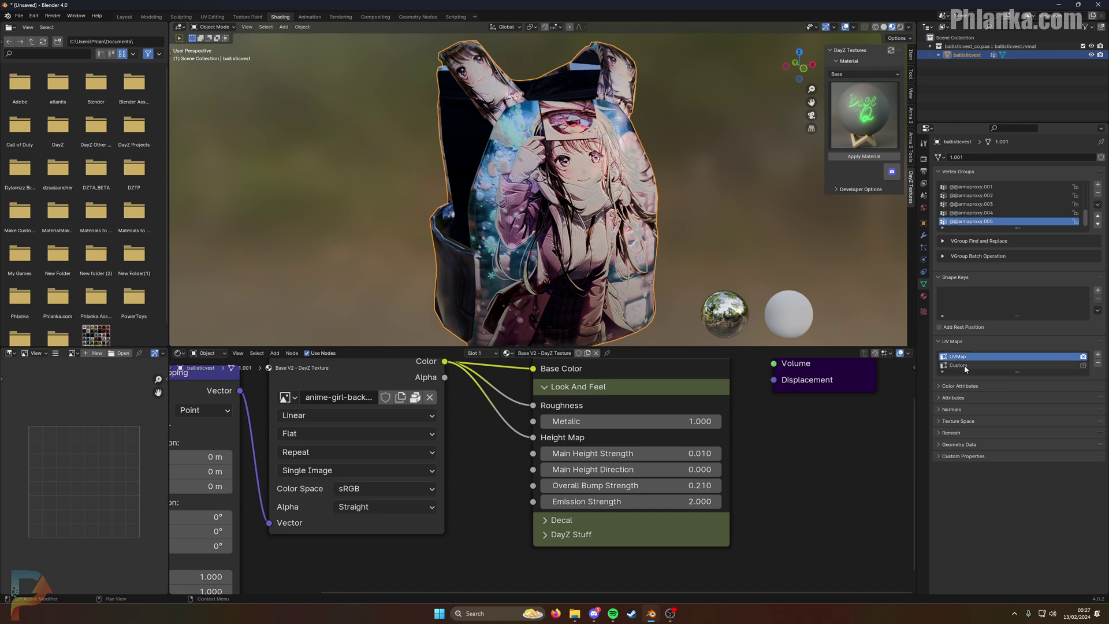
Step: Bake the maps with the DayZ Texture Baker and open ballisticvest_CO.png from the test folder
click(923, 160)
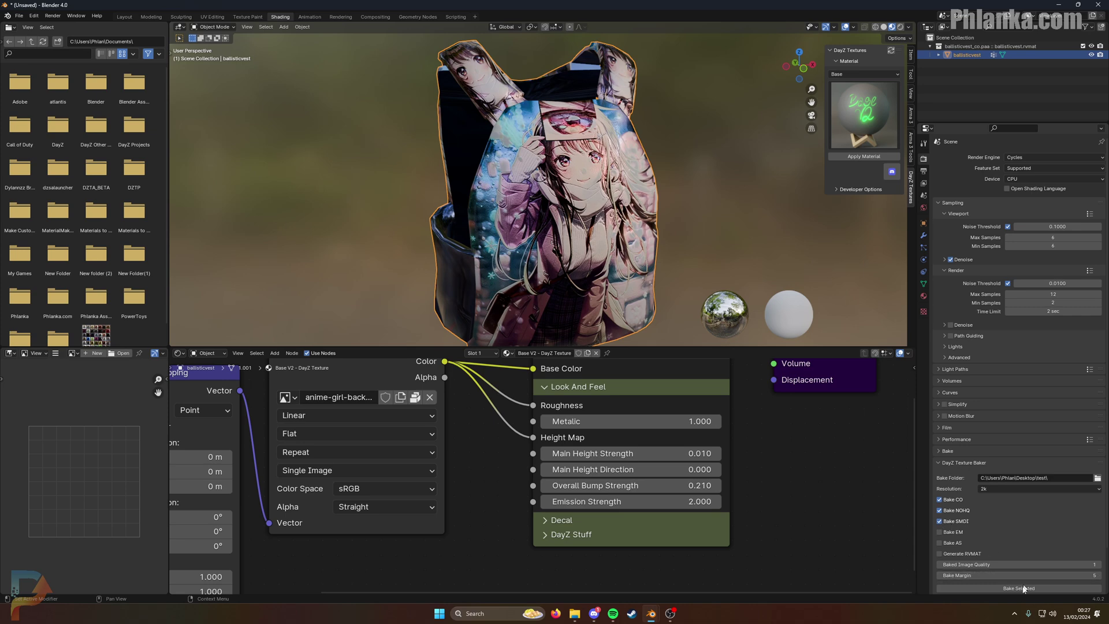
click(574, 615)
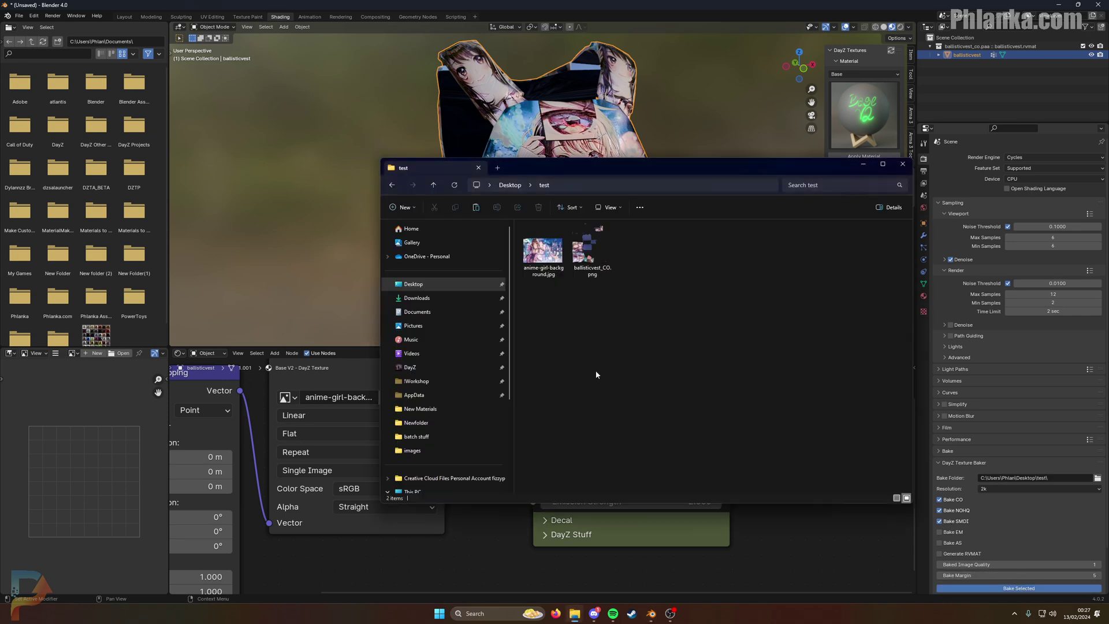
double_click(590, 259)
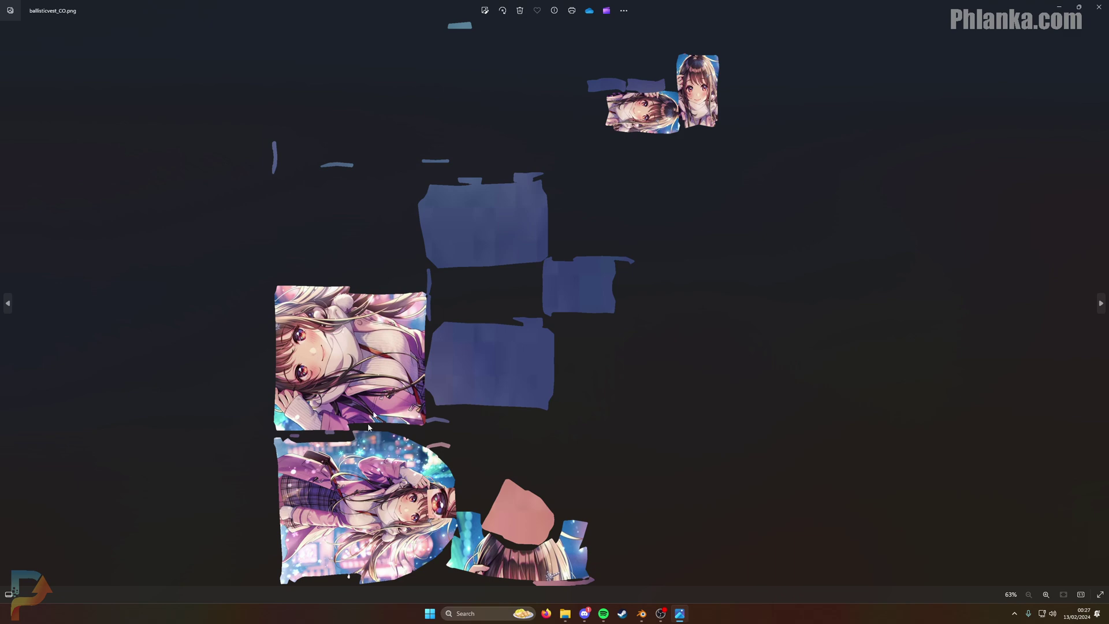
Step: Step through ballisticvest_NOHQ.png and ballisticvest_SMDI.png in Windows Photos
click(1101, 303)
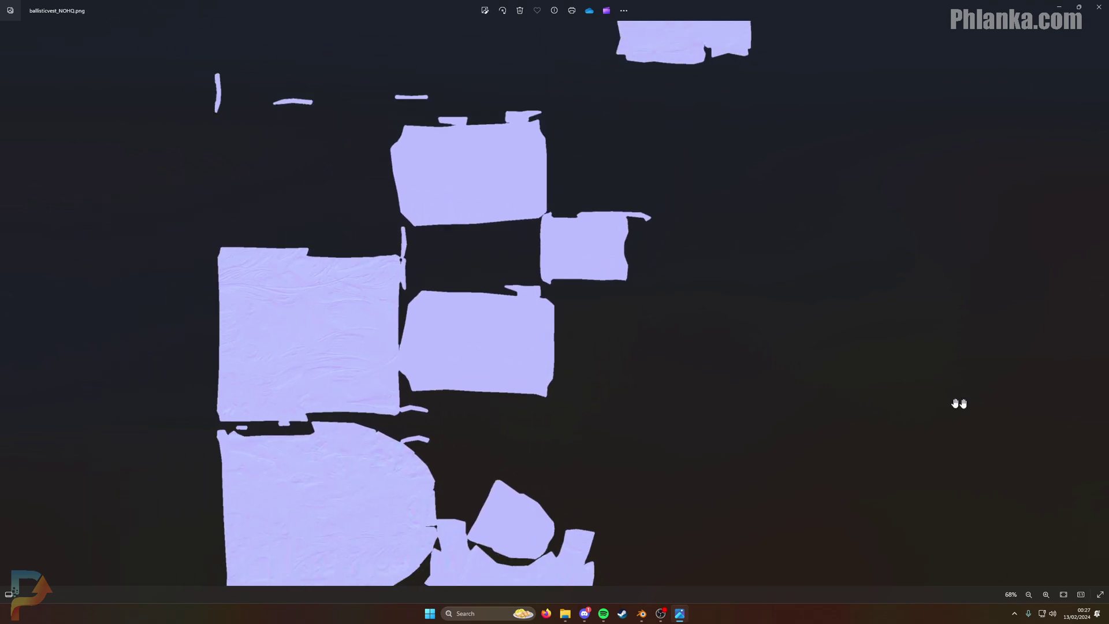
click(1101, 304)
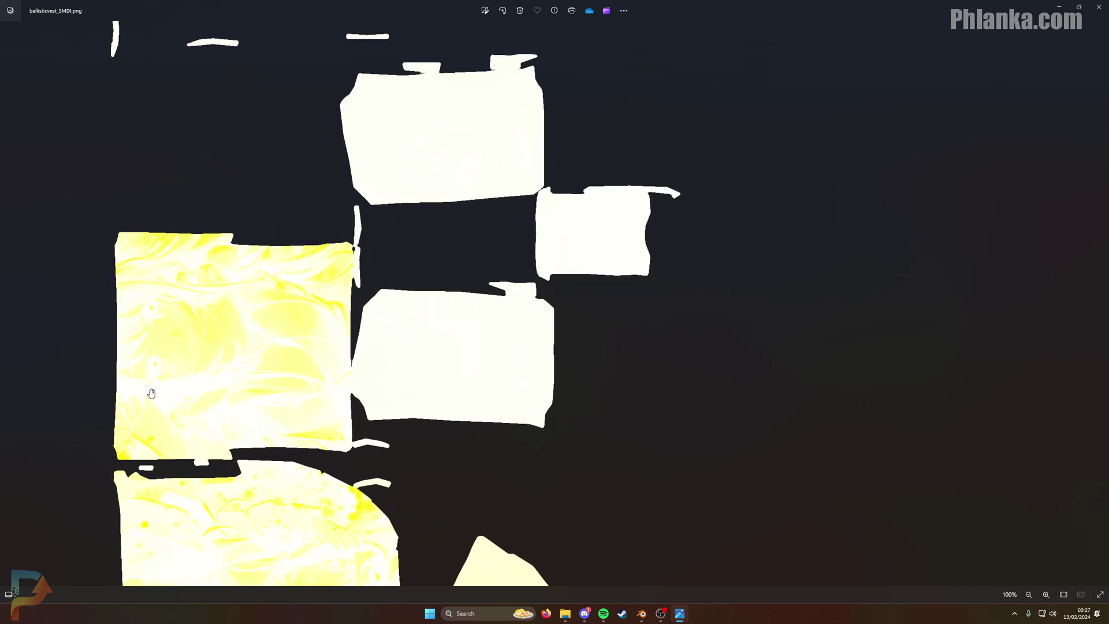
Step: Close the photo viewer and minimize the test folder window
click(1099, 7)
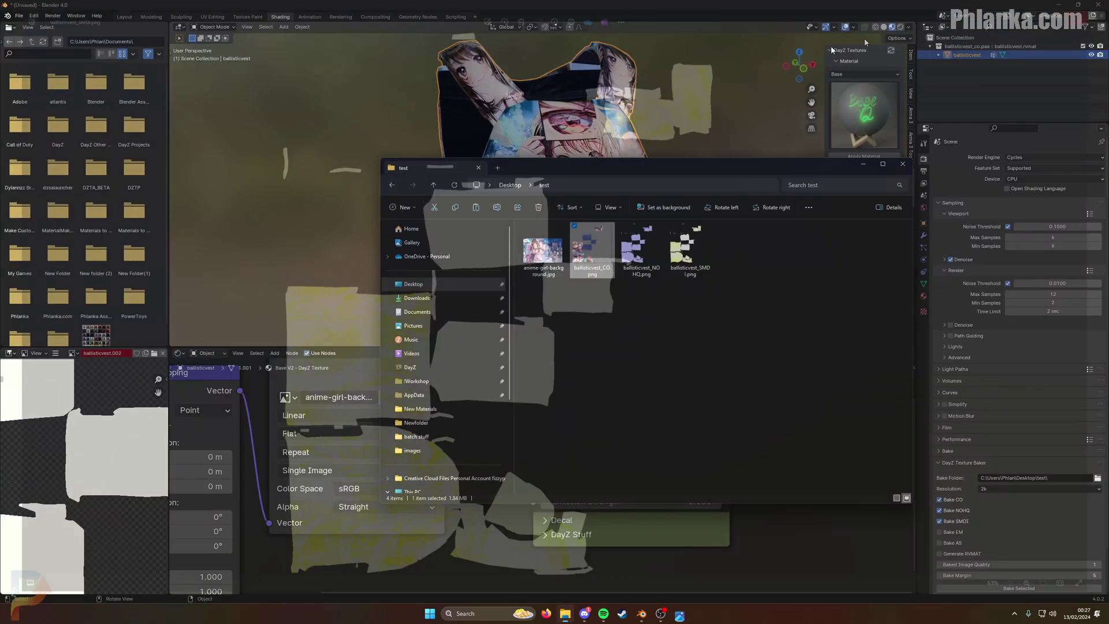
click(863, 164)
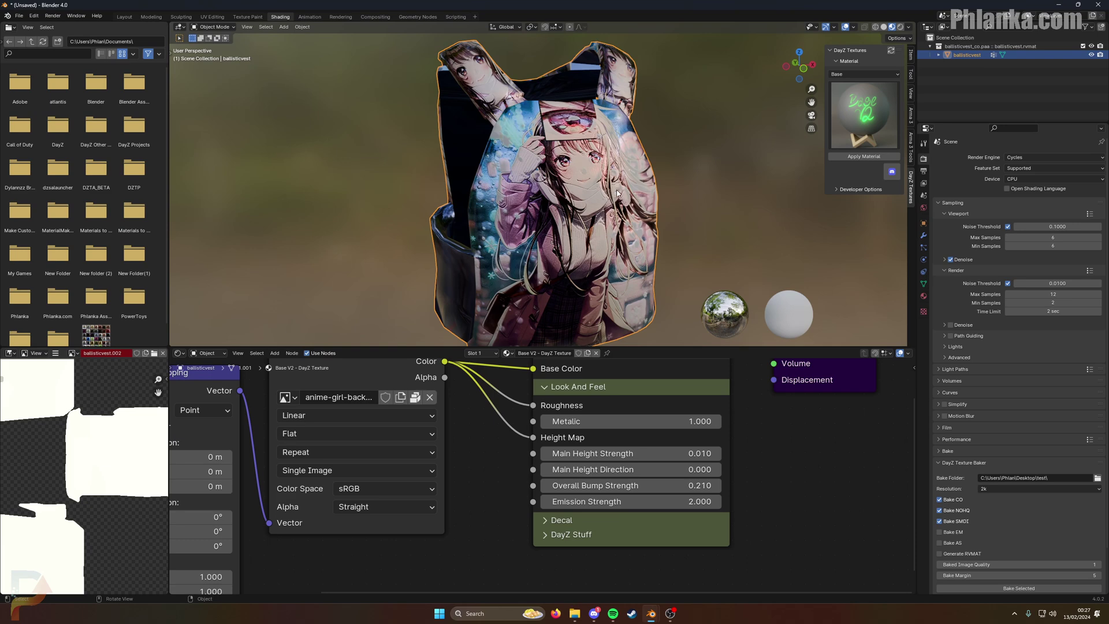
middle_drag(710, 194, 647, 199)
scroll(471, 442, down, 2)
scroll(471, 442, down, 2)
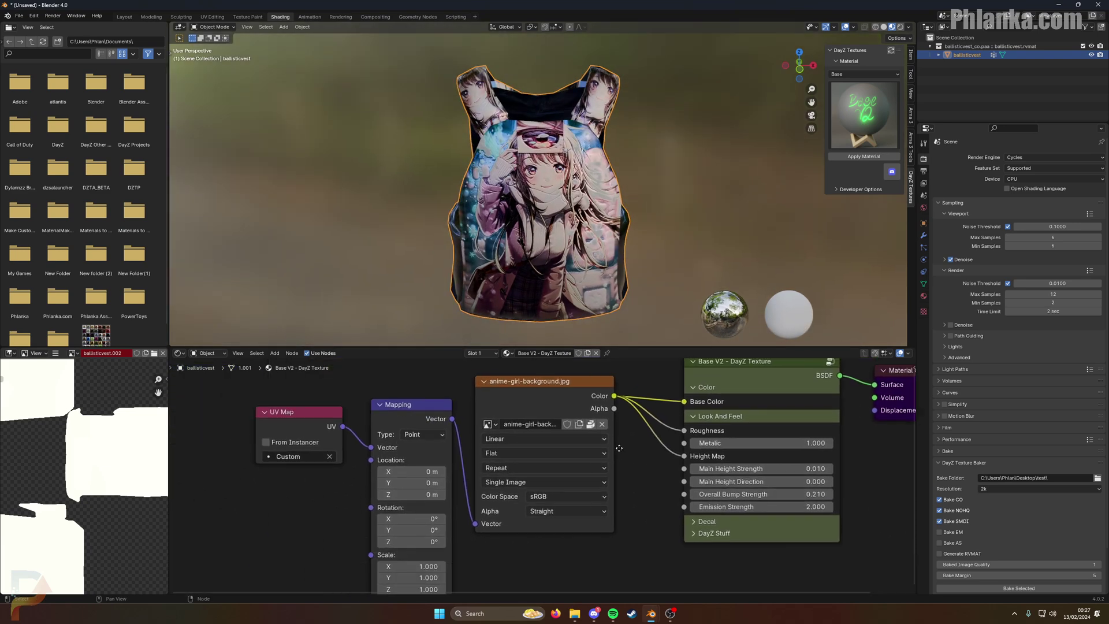
Step: Show anime-girl-background.jpg via the image texture node and view the vest from several angles
click(575, 394)
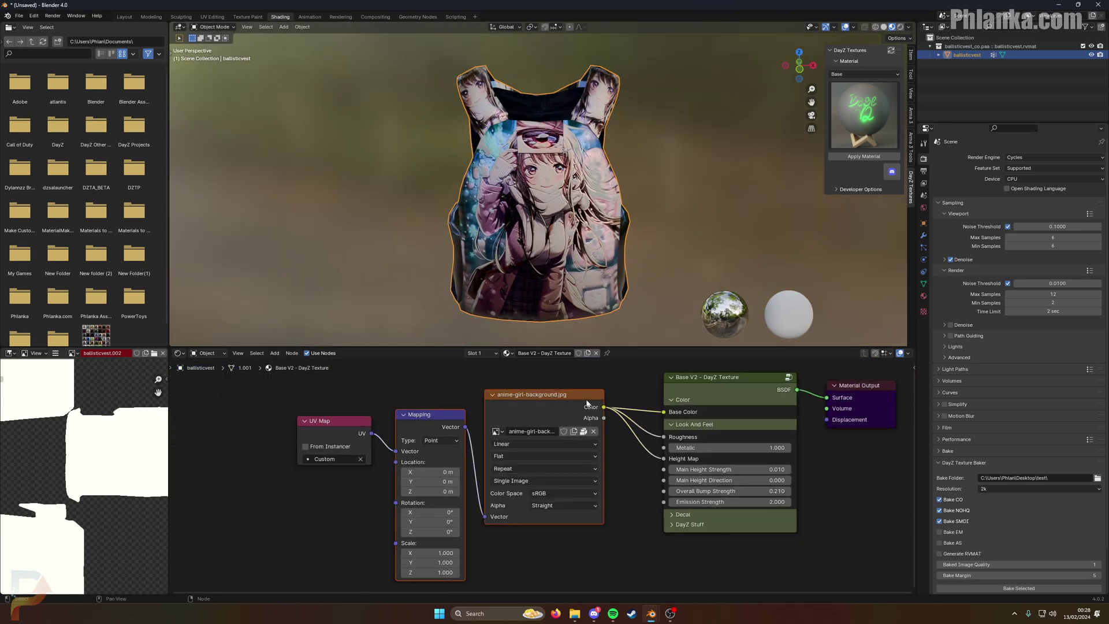
click(618, 381)
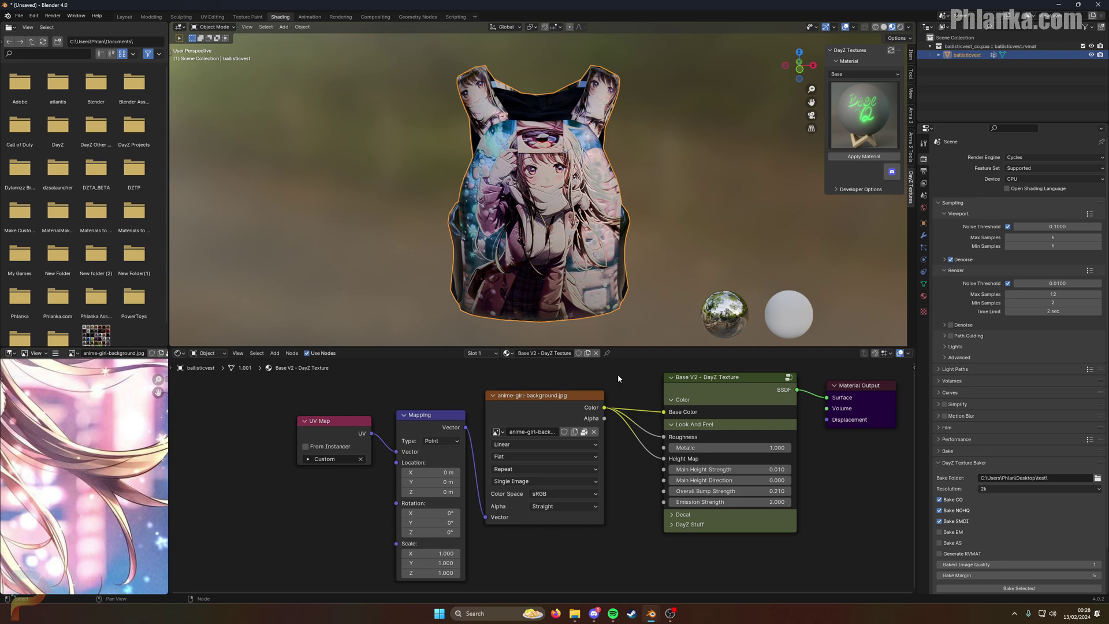
scroll(618, 374, down, 5)
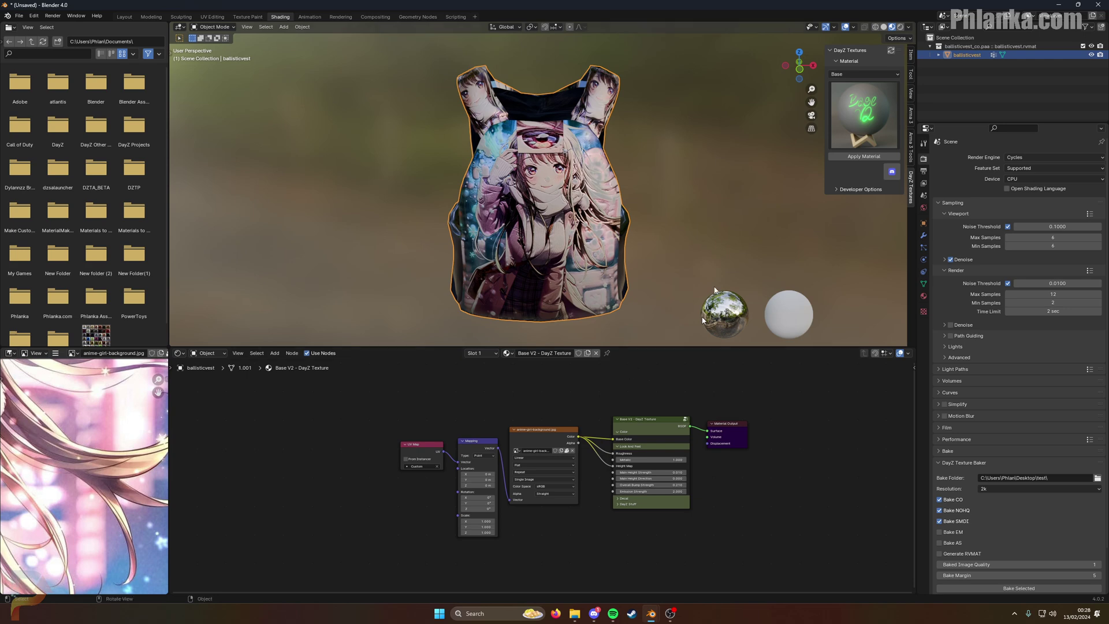
middle_drag(682, 278, 335, 257)
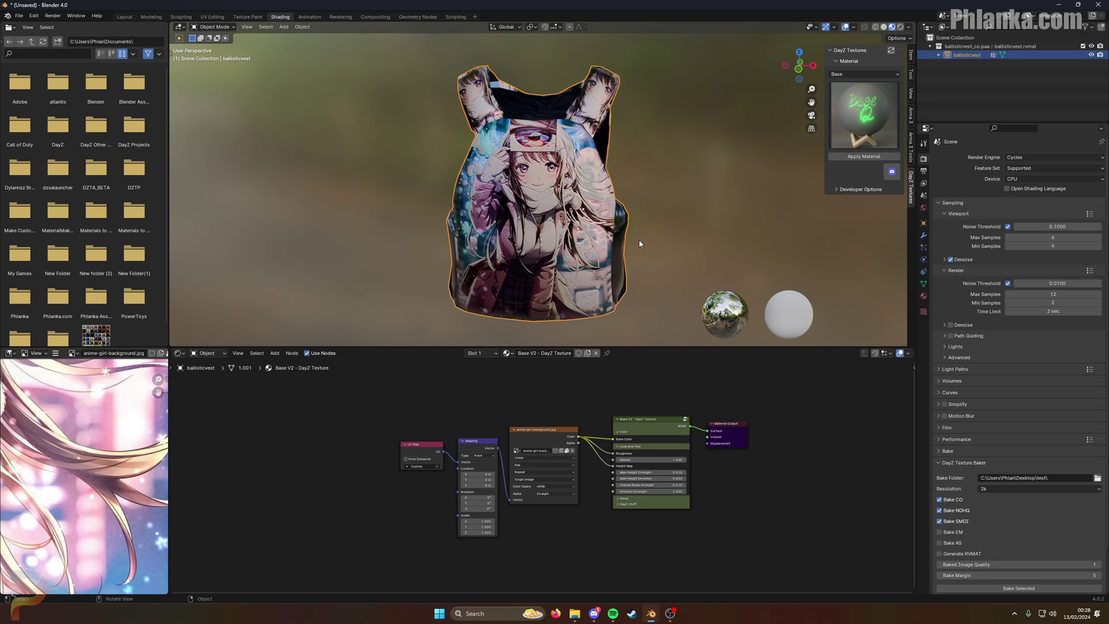
middle_drag(694, 335, 727, 293)
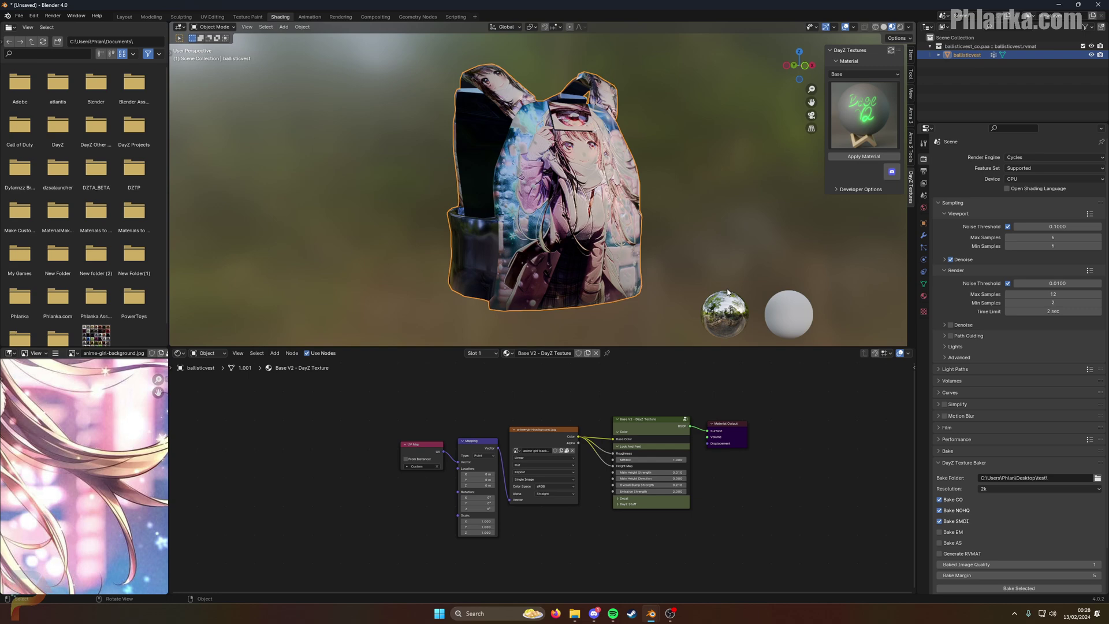